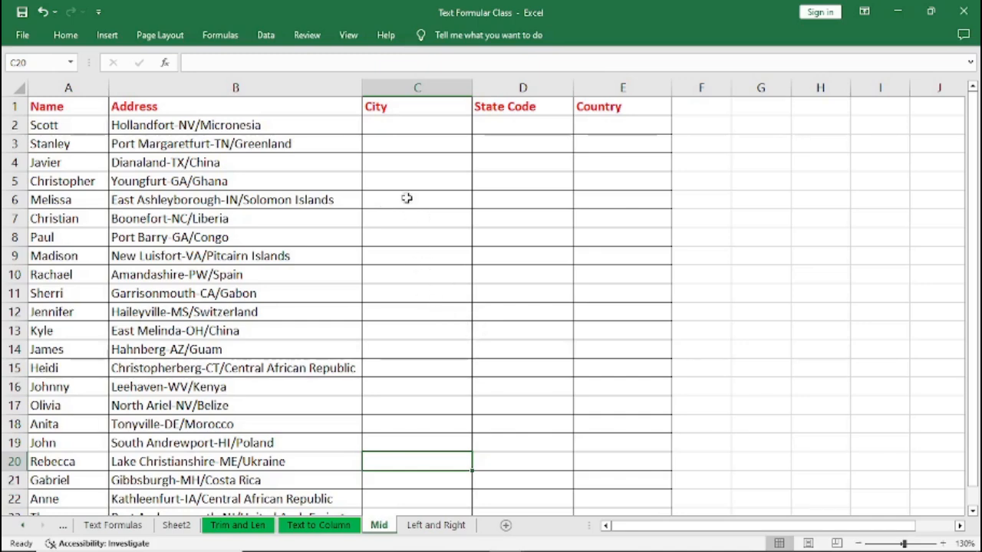
# Step: Enter the formula =LEFT(B2,11) in C2 to extract the city from the first address
pyautogui.click(378, 127)
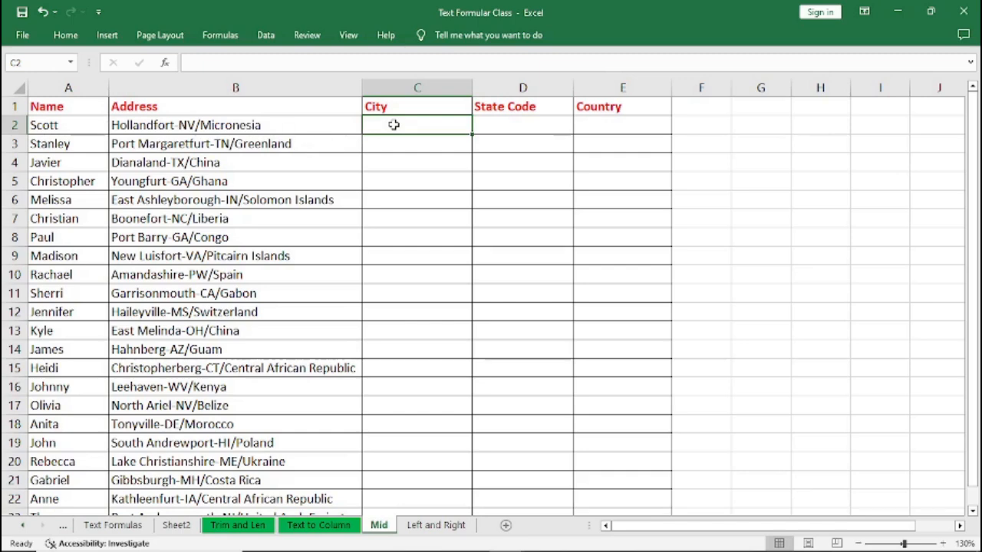
pyautogui.write('=')
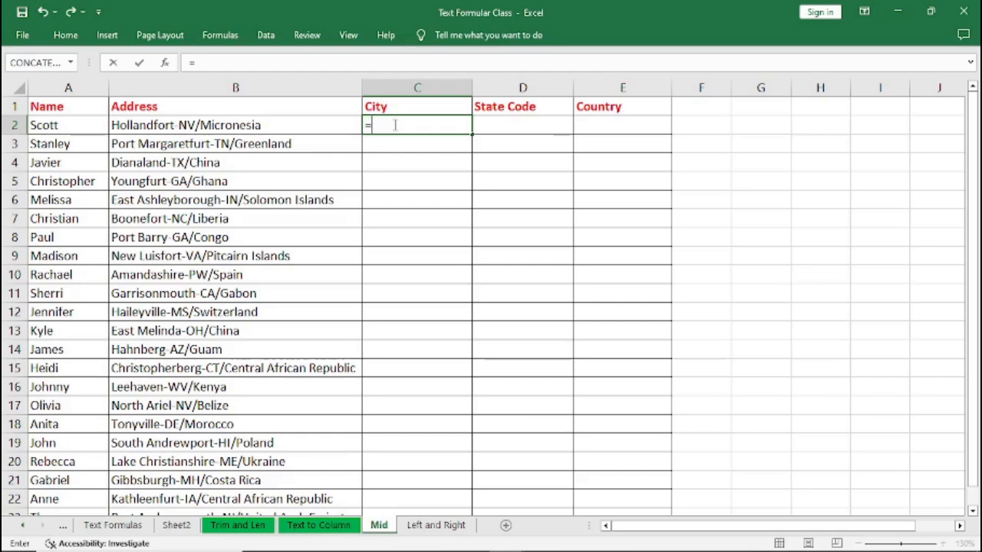
pyautogui.write('LEFT')
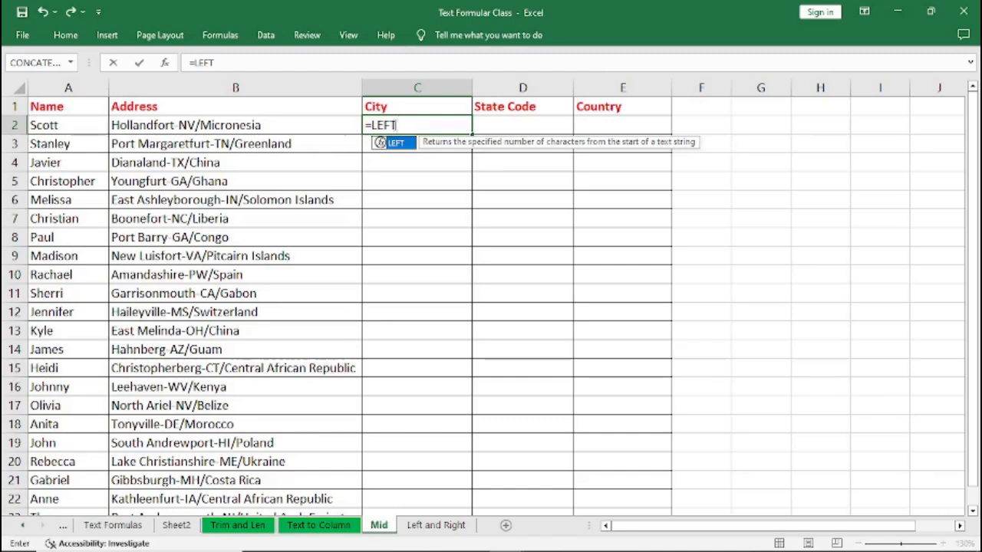
pyautogui.write('(')
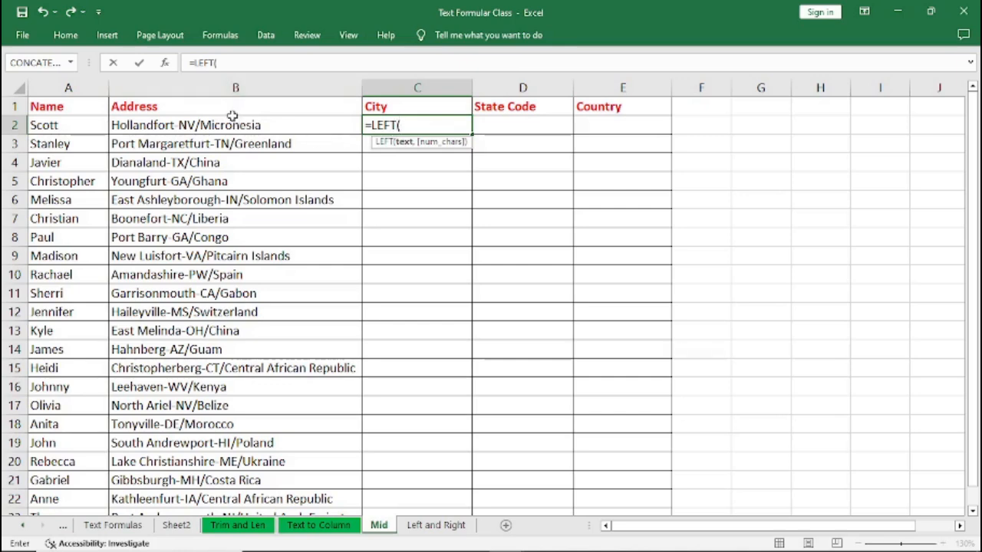
pyautogui.write('B2')
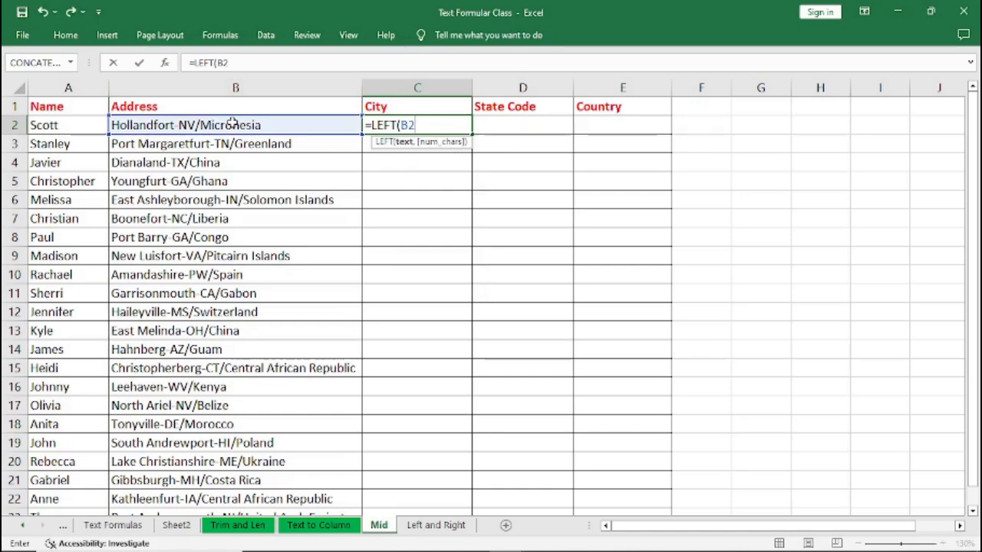
pyautogui.write(',')
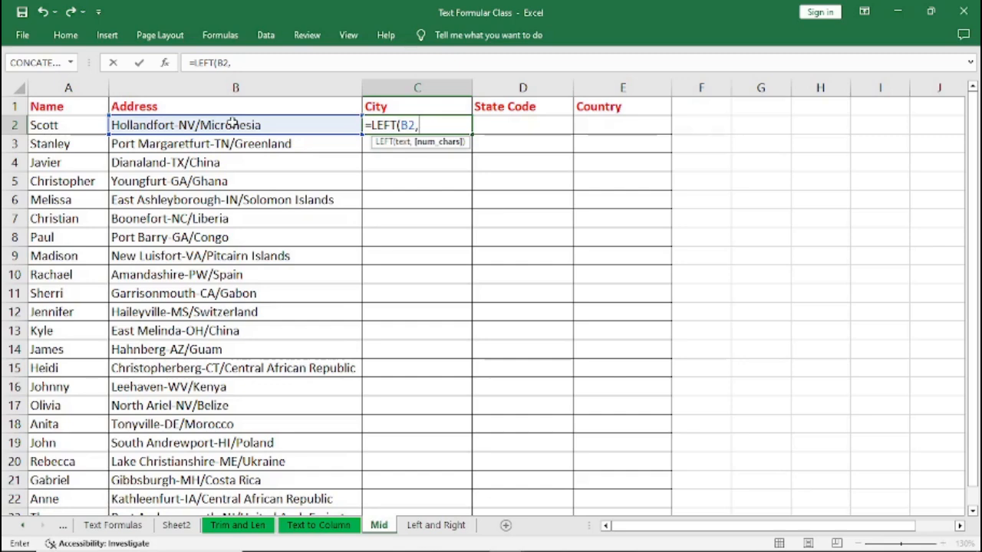
pyautogui.write('11')
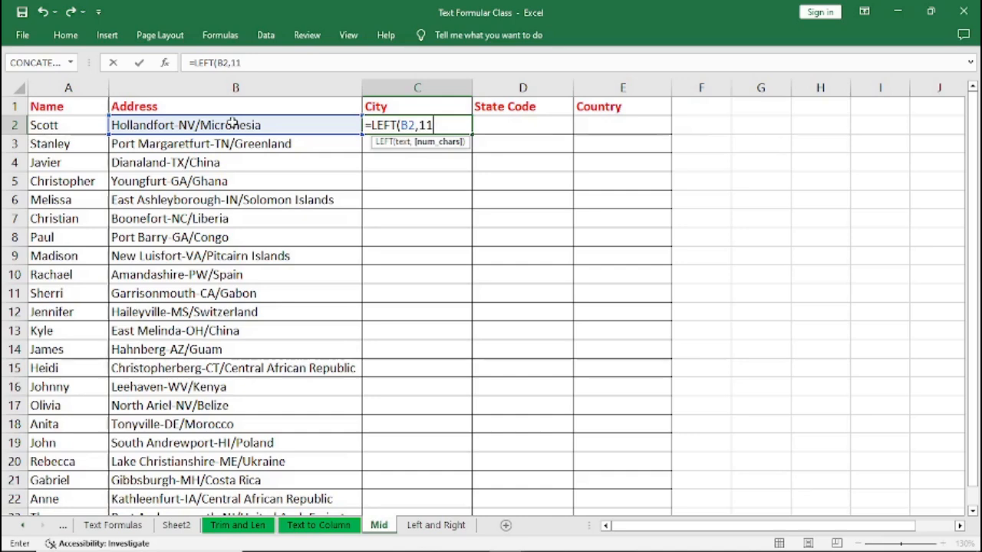
pyautogui.write(')')
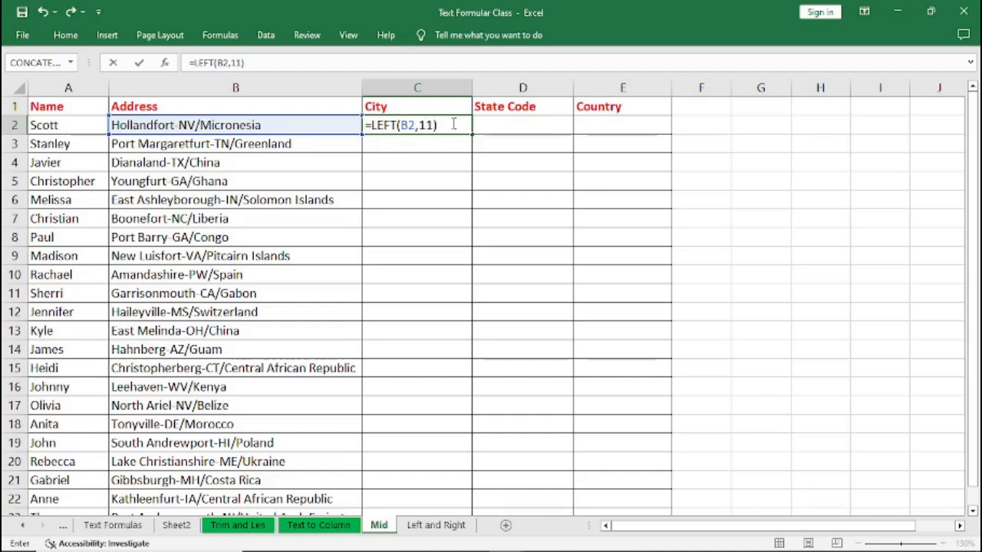
pyautogui.press('Return')
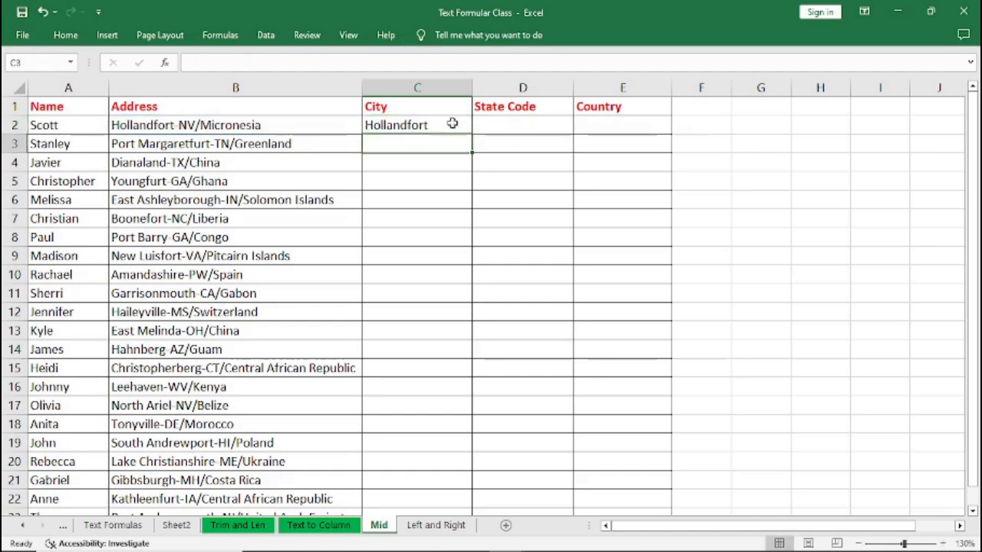
# Step: Try to copy the LEFT formula from C2 down through C21, and examine its character-count argument
pyautogui.click(399, 124)
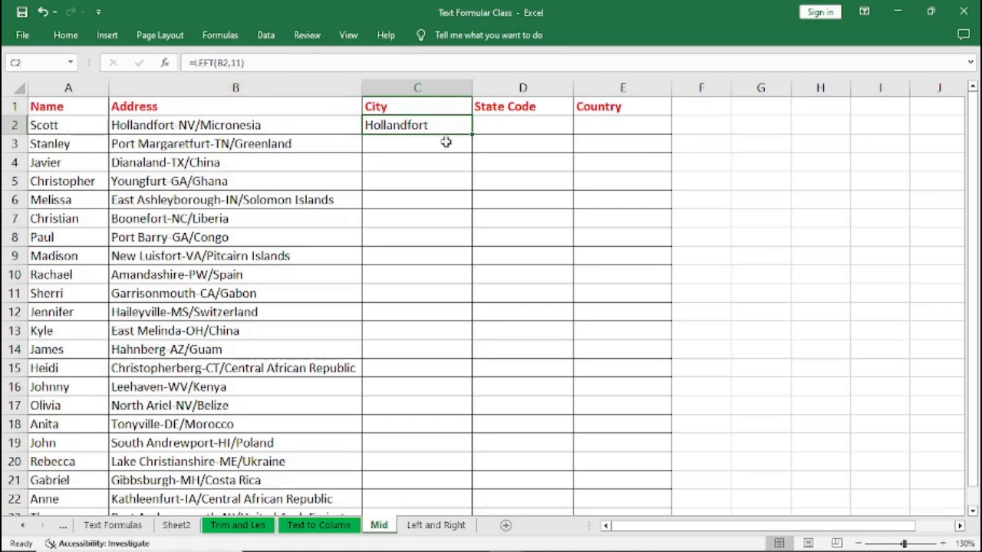
pyautogui.moveTo(473, 134); pyautogui.dragTo(442, 484)
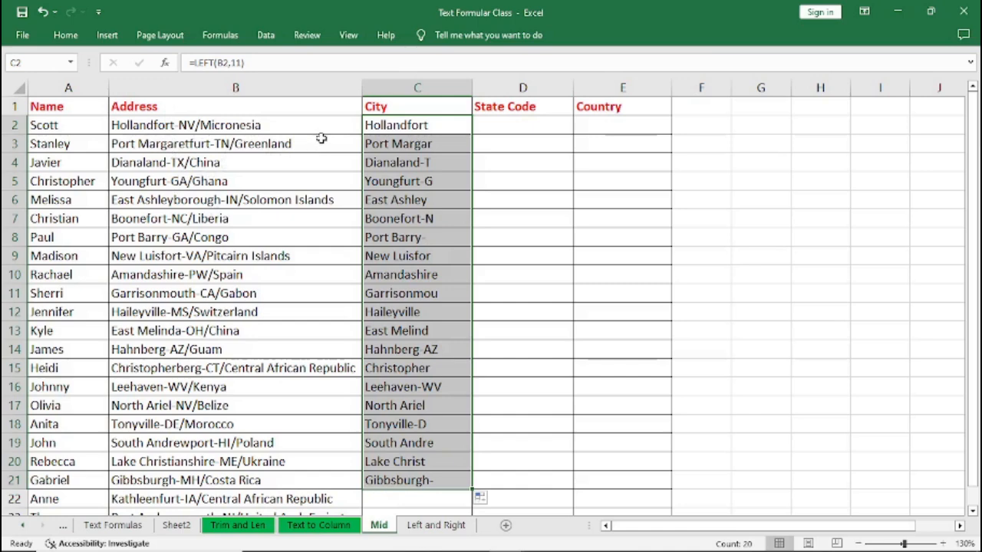
pyautogui.click(240, 63)
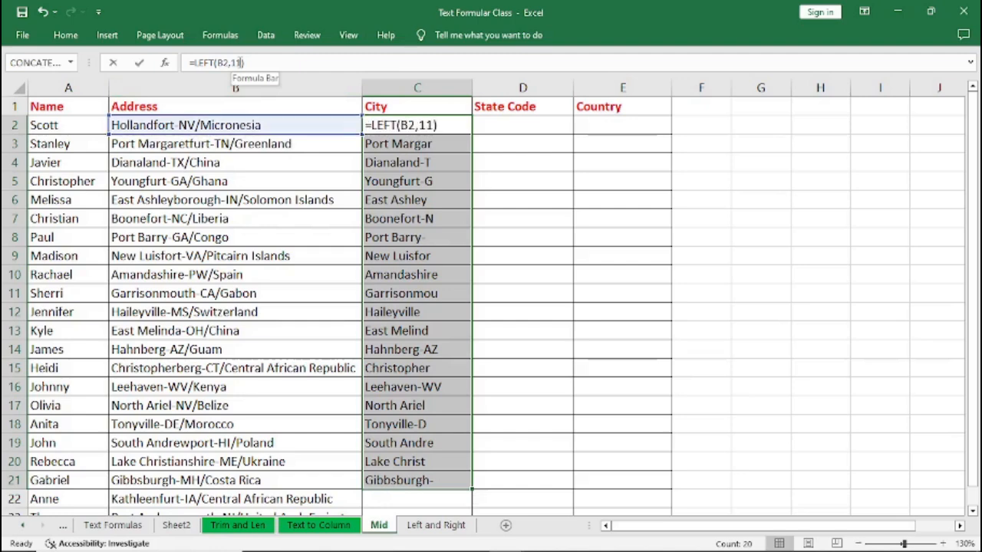
pyautogui.moveTo(240, 62); pyautogui.dragTo(232, 62)
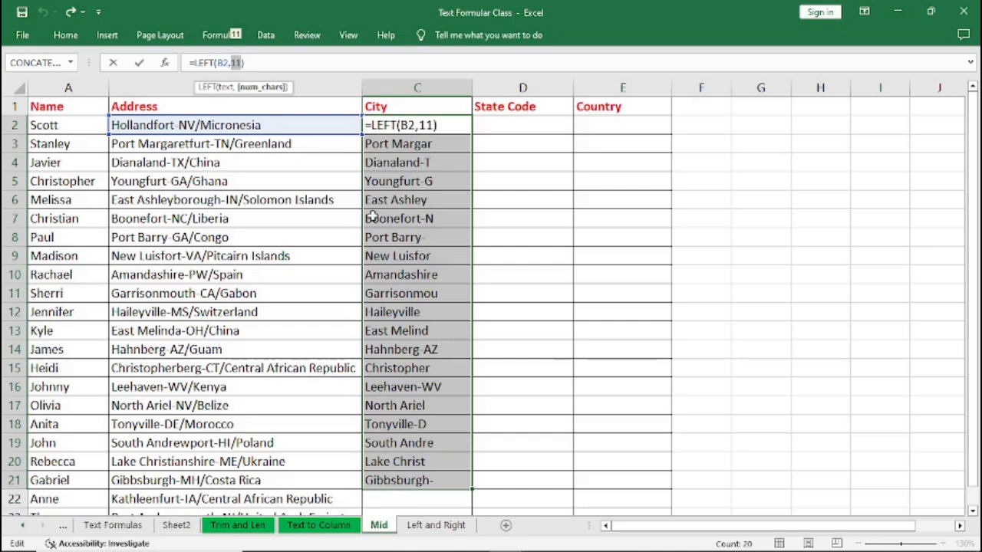
pyautogui.click(443, 261)
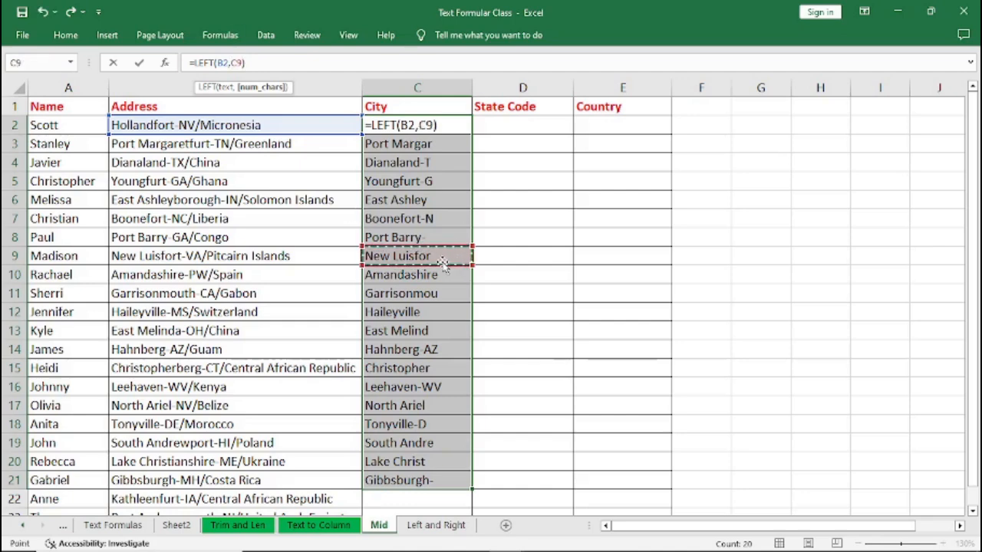
pyautogui.press('Escape')
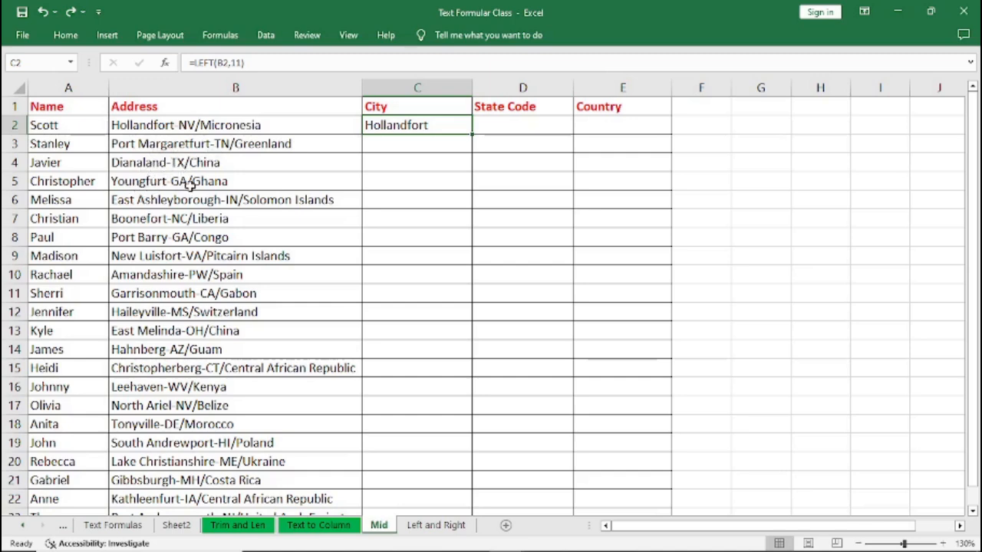
# Step: Enter the formula =FIND("-",B2) in D2 to locate the hyphen in the first address
pyautogui.click(495, 123)
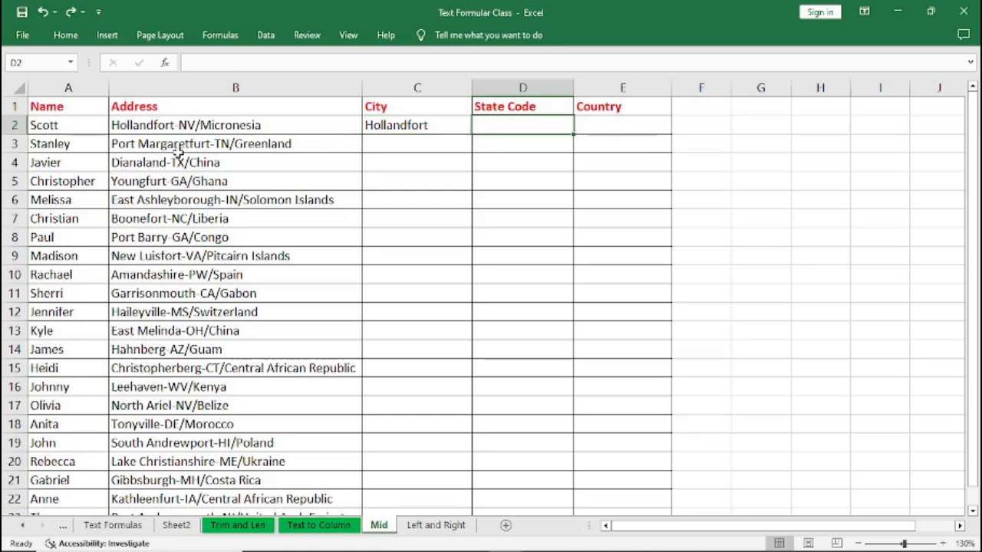
pyautogui.write('=')
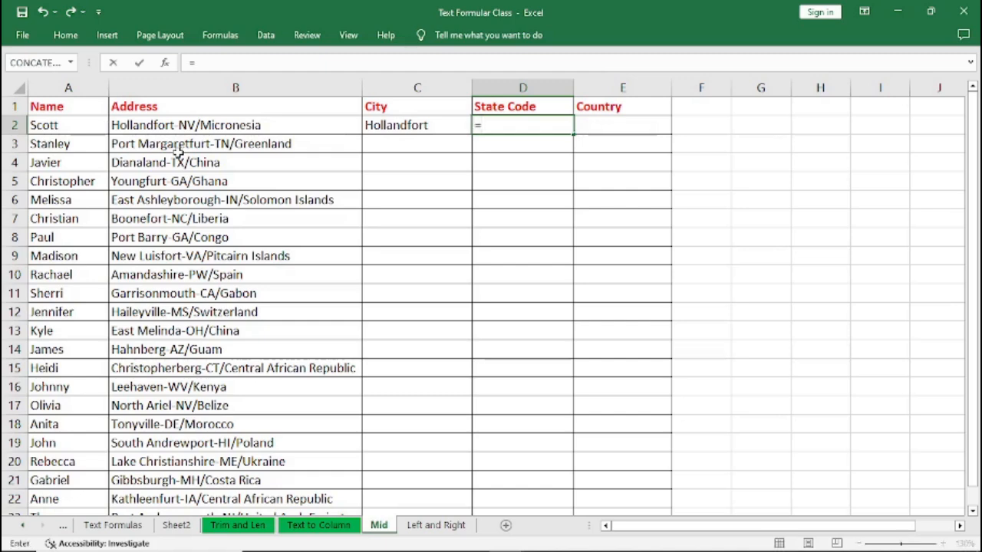
pyautogui.write('FIND')
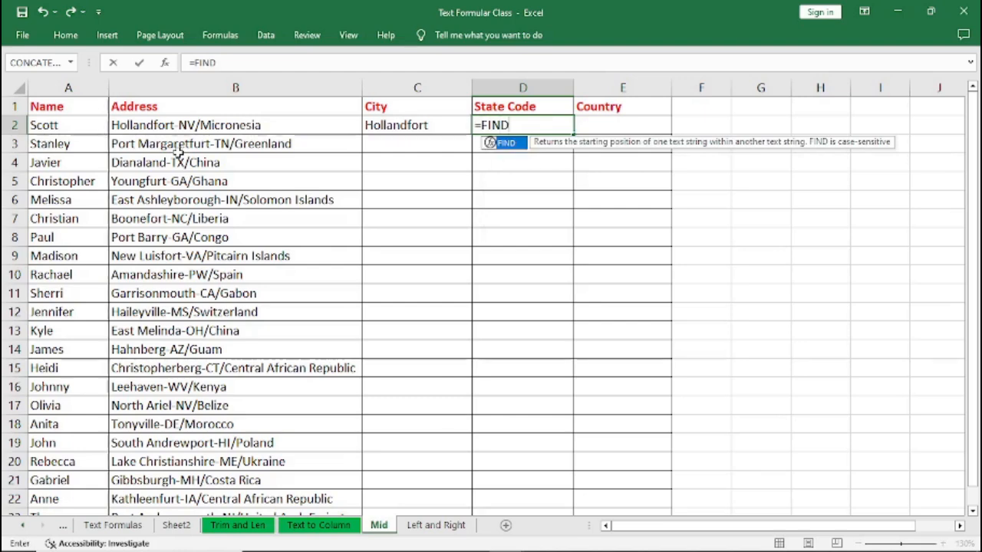
pyautogui.write('("-')
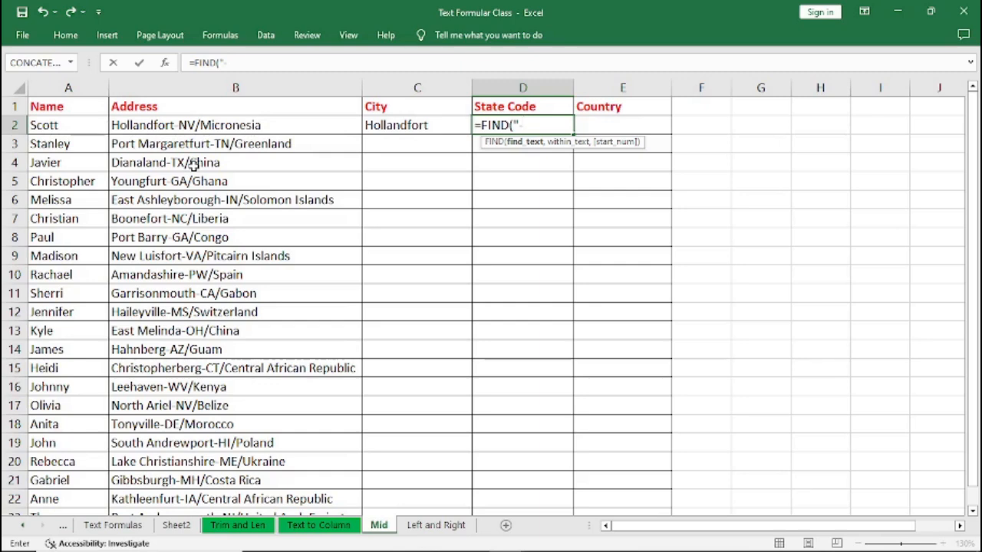
pyautogui.write('",')
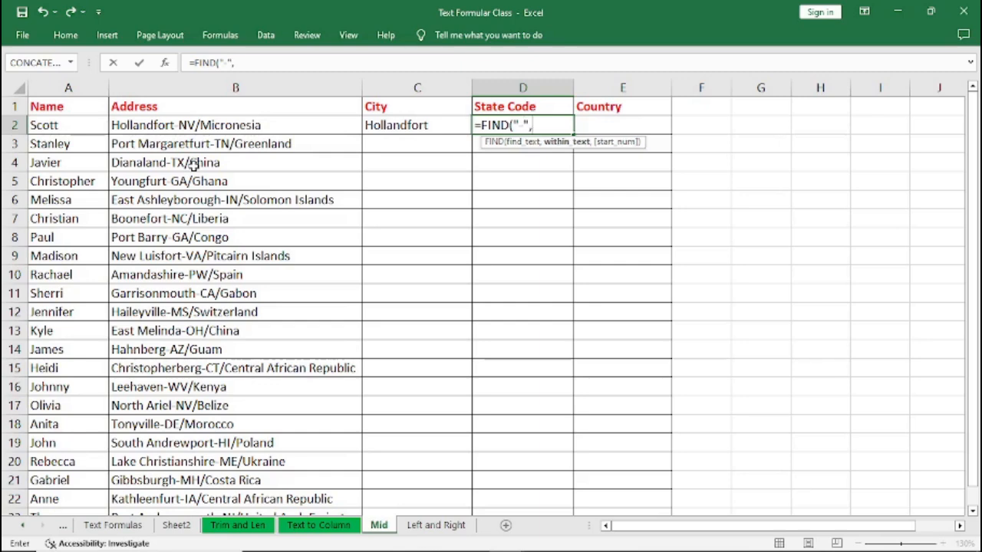
pyautogui.write('B2')
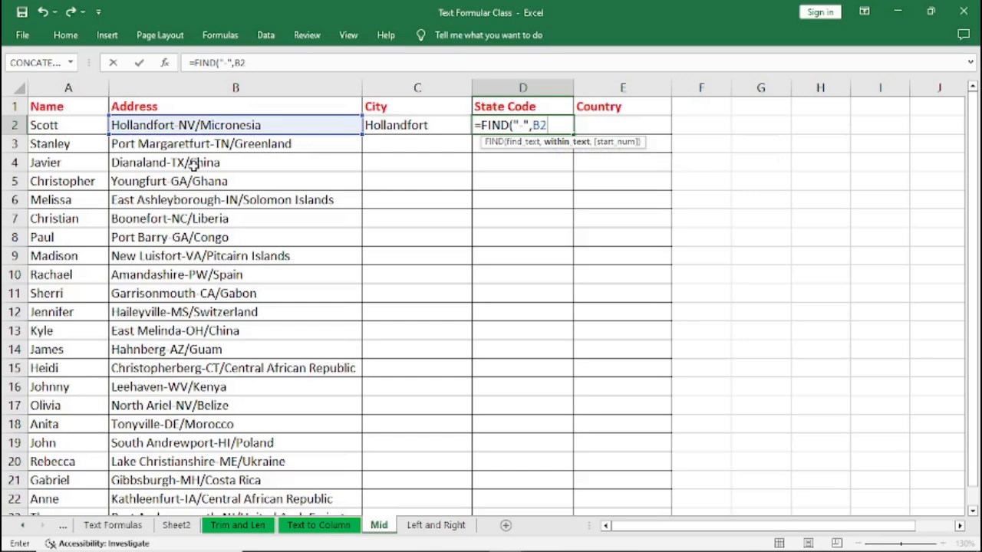
pyautogui.write(')')
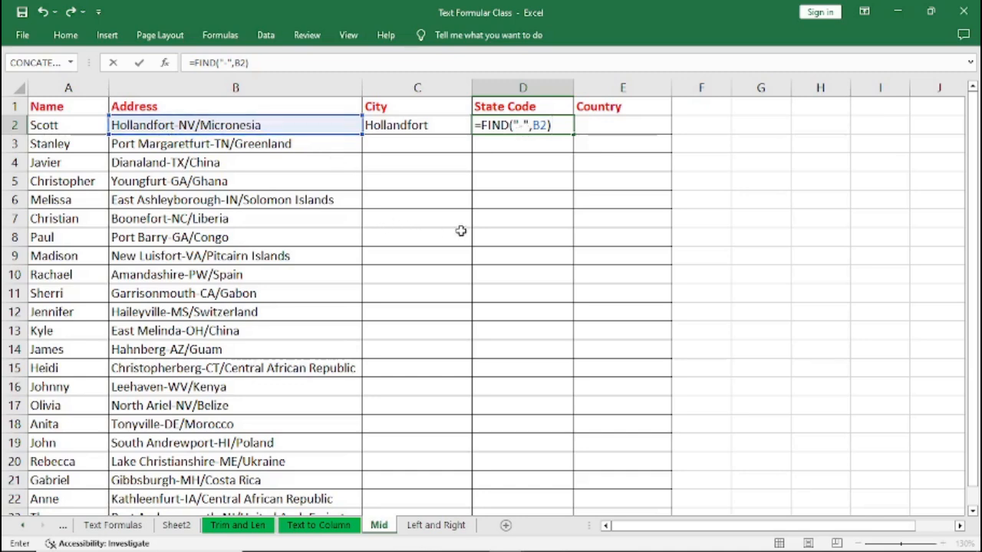
pyautogui.press('Return')
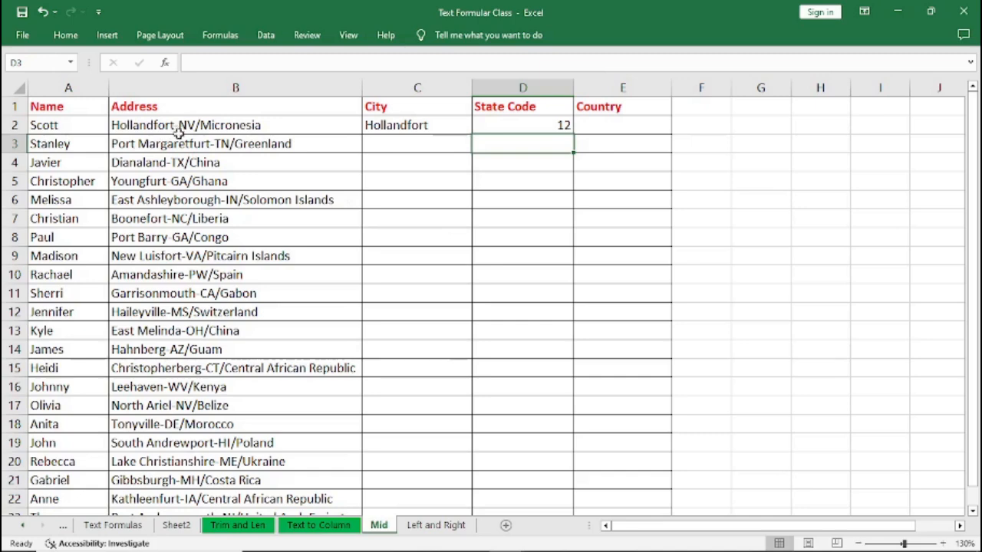
# Step: Copy the FIND formula from D2 down through D22, and review the formula in D2
pyautogui.click(522, 125)
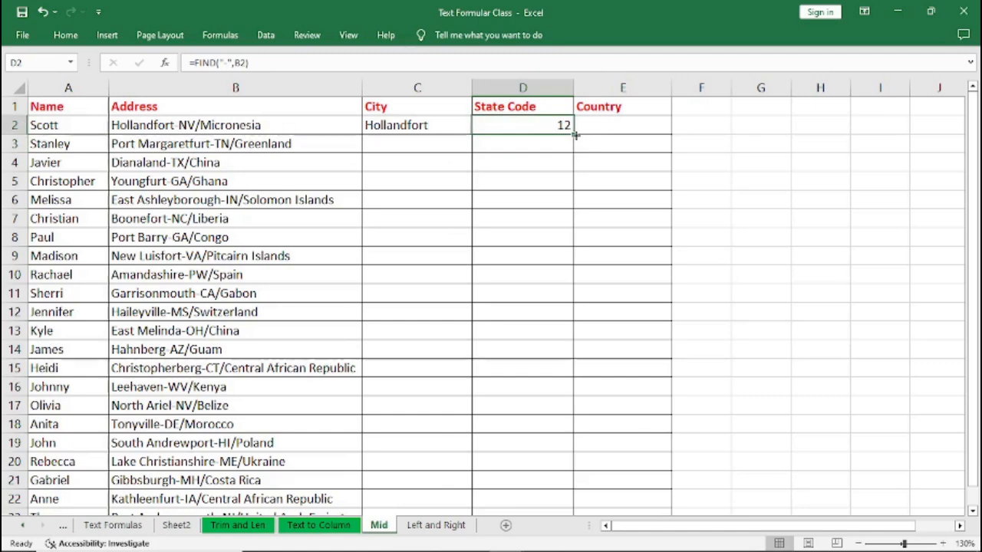
pyautogui.moveTo(575, 135); pyautogui.dragTo(566, 378)
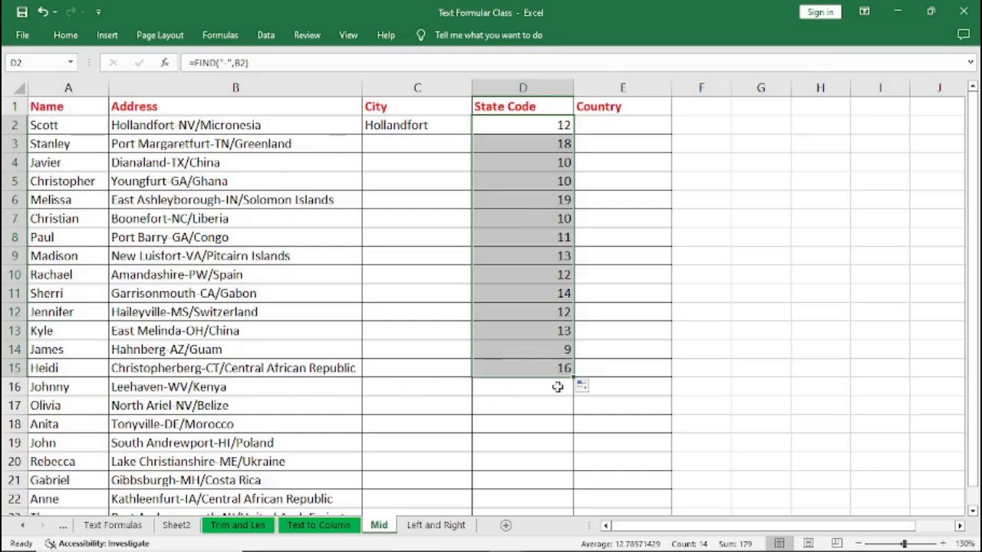
pyautogui.moveTo(573, 378); pyautogui.dragTo(571, 502)
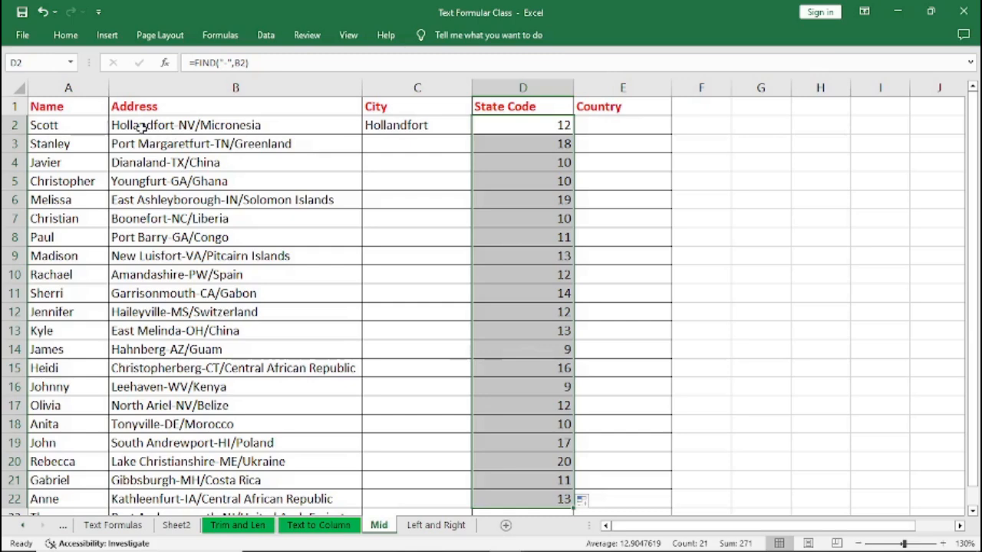
pyautogui.doubleClick(523, 128)
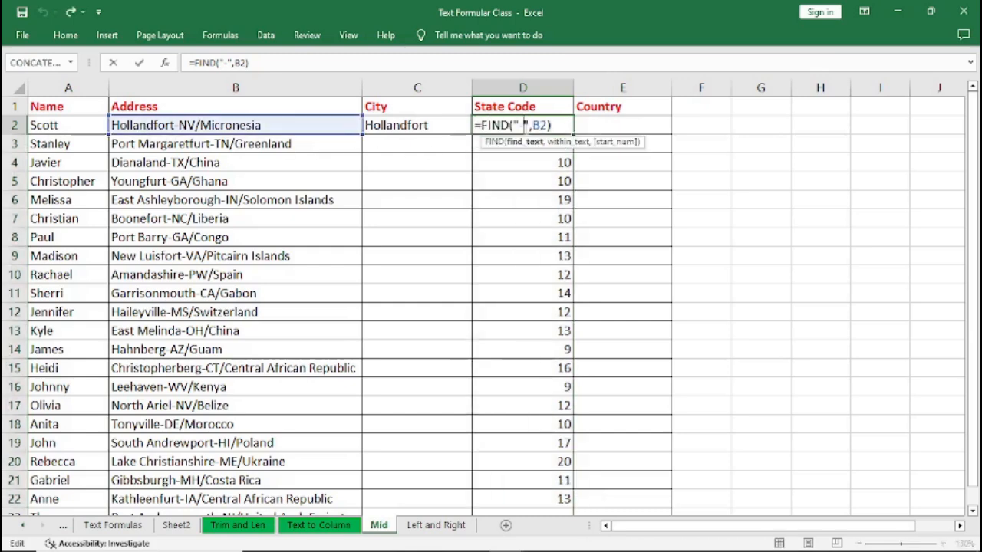
pyautogui.hotkey('ctrl', 'Return')
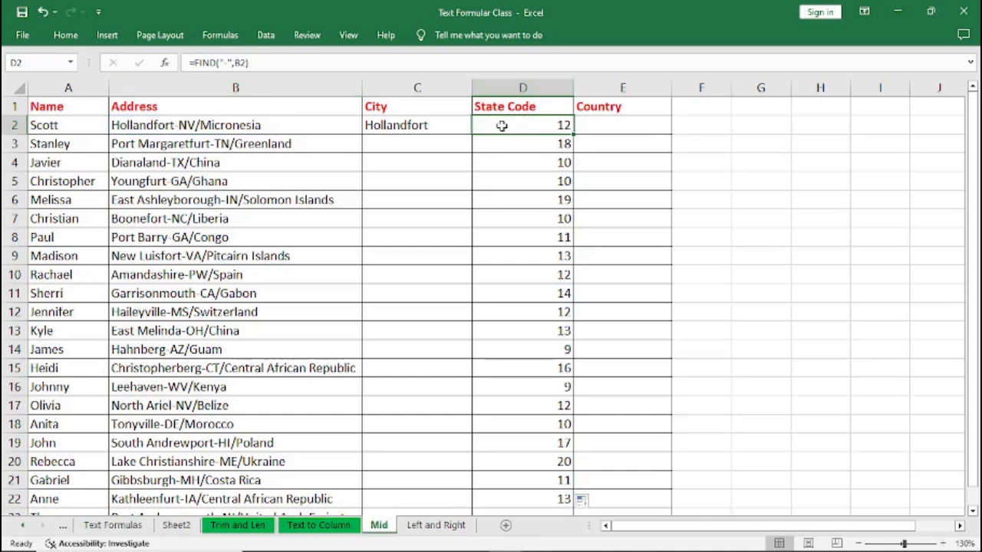
# Step: Undo both fills in the State Code column and clear the FIND formula from D2
pyautogui.hotkey('ctrl', 'z')
pyautogui.hotkey('ctrl', 'z')
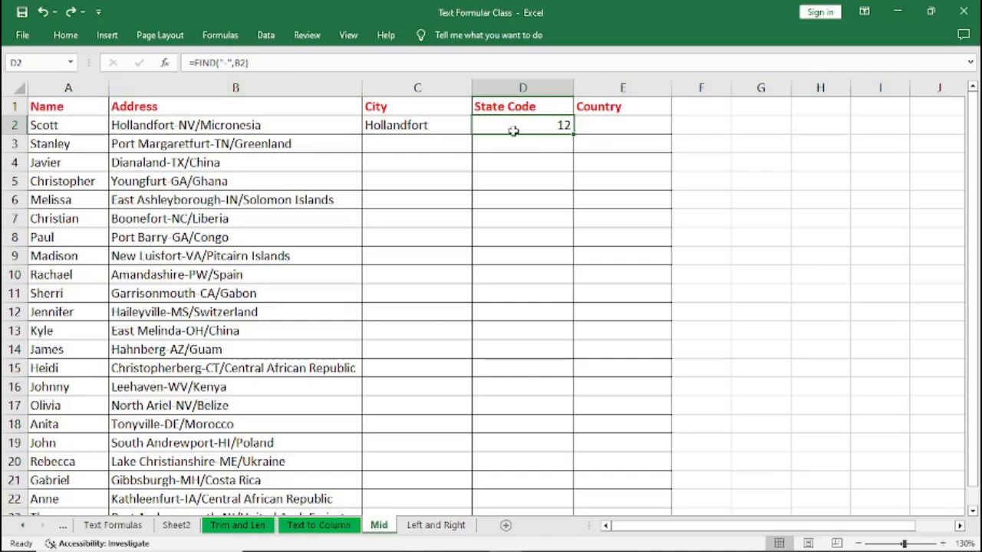
pyautogui.press('Delete')
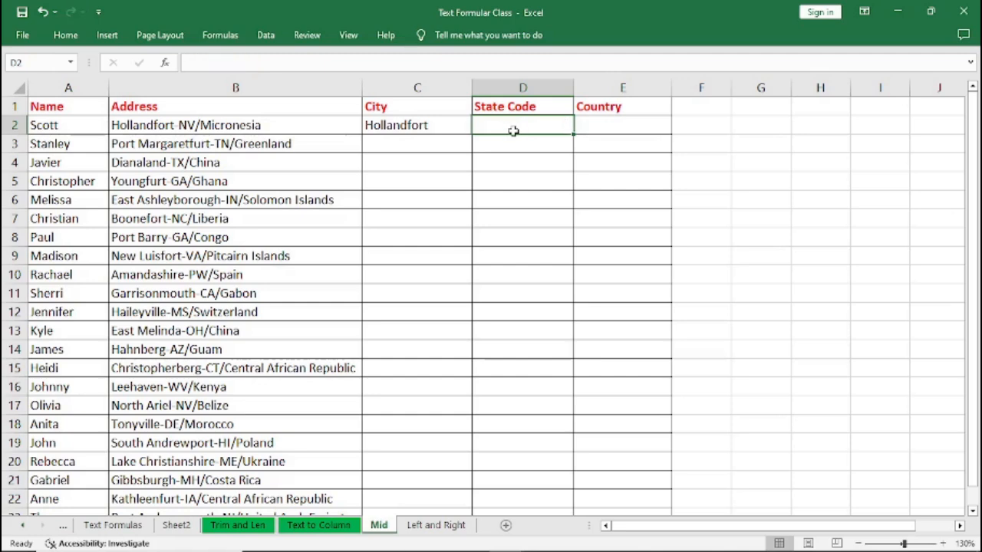
# Step: Enter the formula =FIND("-",B2)-1 in D2 and copy it down through D22
pyautogui.write('=')
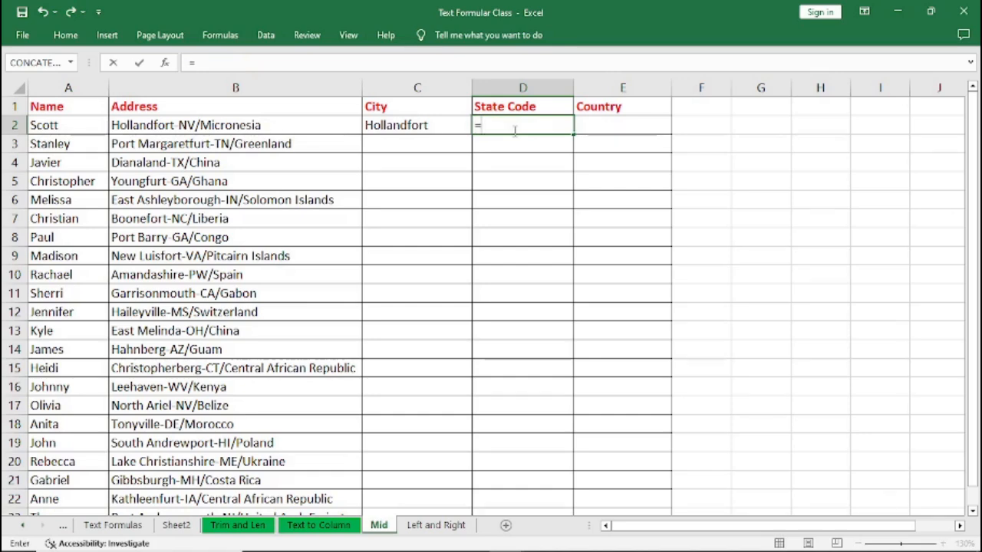
pyautogui.write('FI')
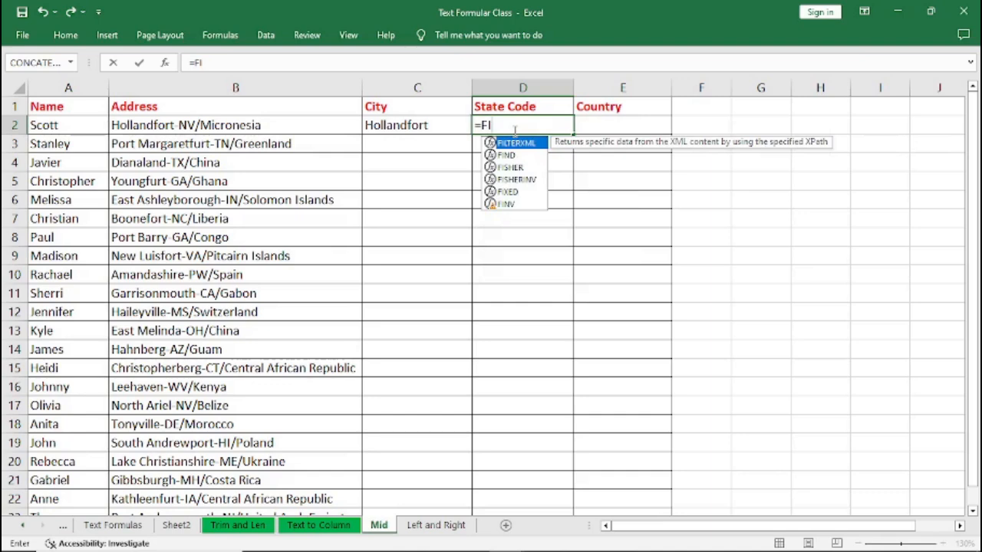
pyautogui.write('ND')
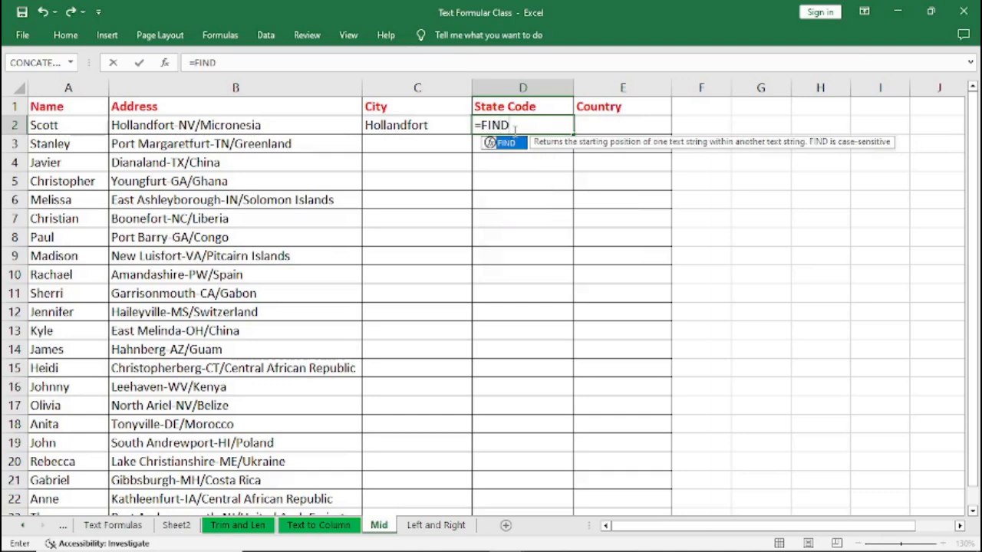
pyautogui.write('(')
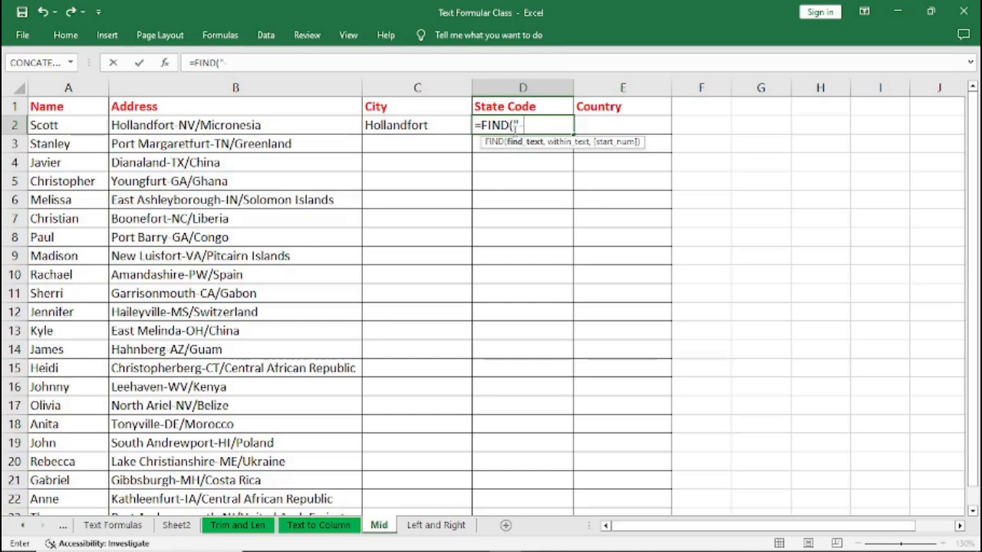
pyautogui.write('-",')
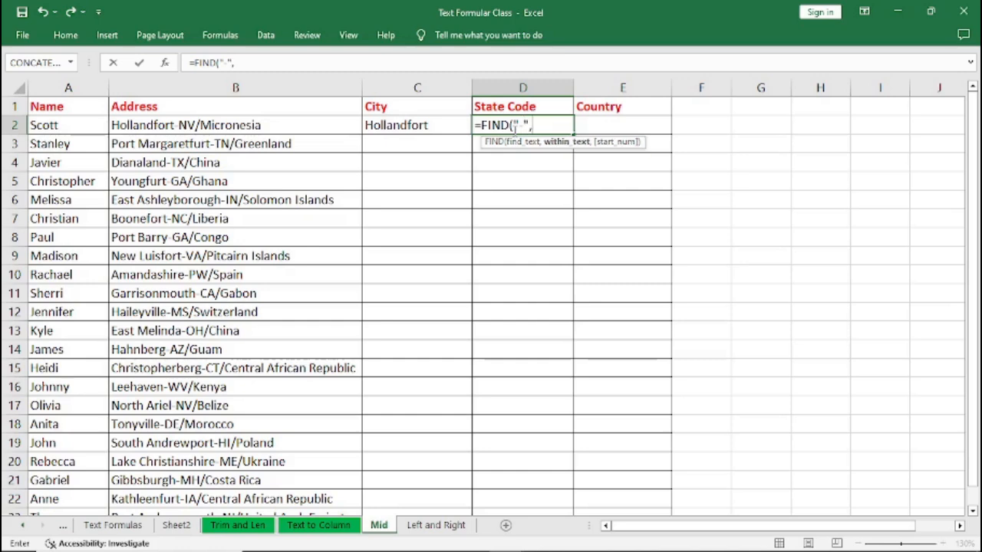
pyautogui.write('B2')
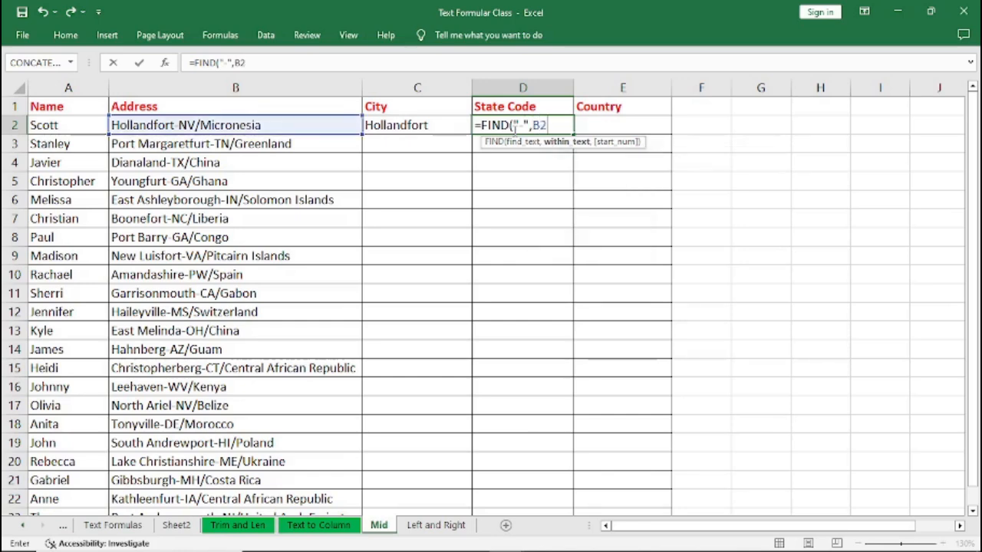
pyautogui.write(')-1')
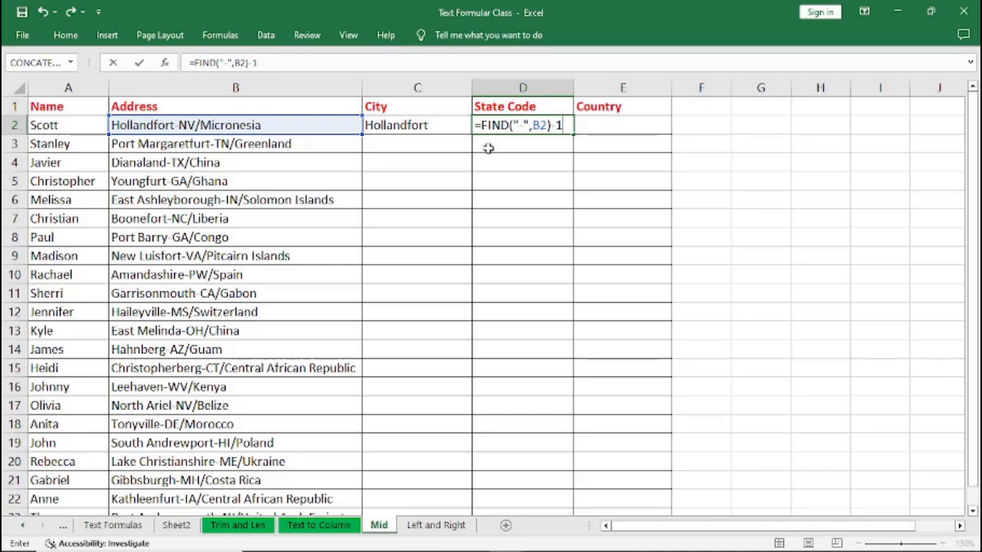
pyautogui.press('Return')
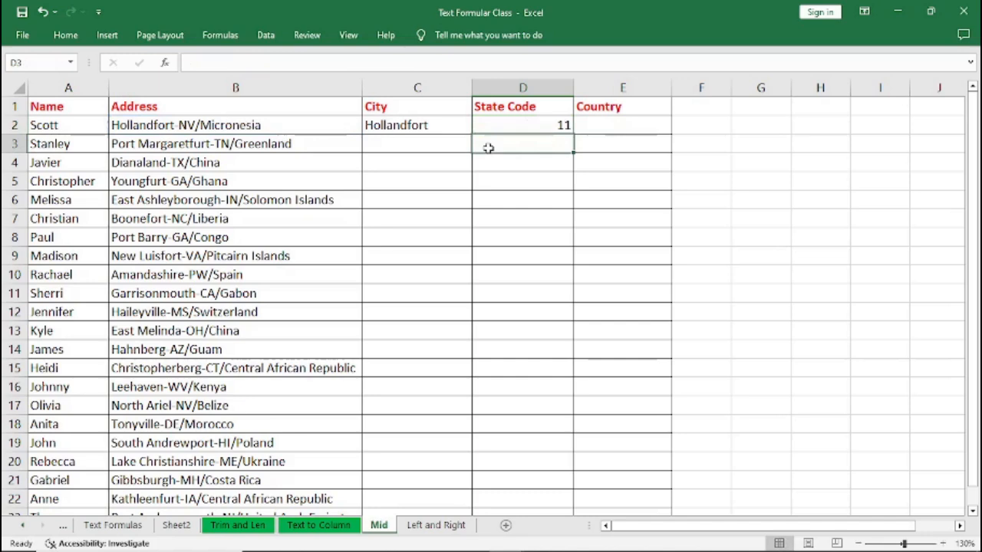
pyautogui.click(500, 128)
pyautogui.moveTo(572, 134); pyautogui.dragTo(568, 506)
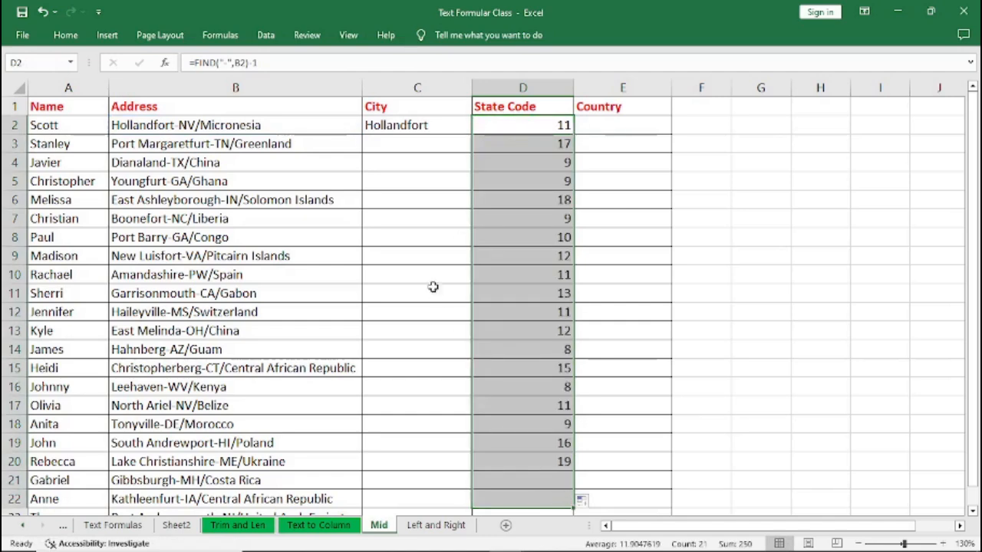
# Step: Examine the fixed character-count argument in C2's LEFT formula
pyautogui.doubleClick(391, 127)
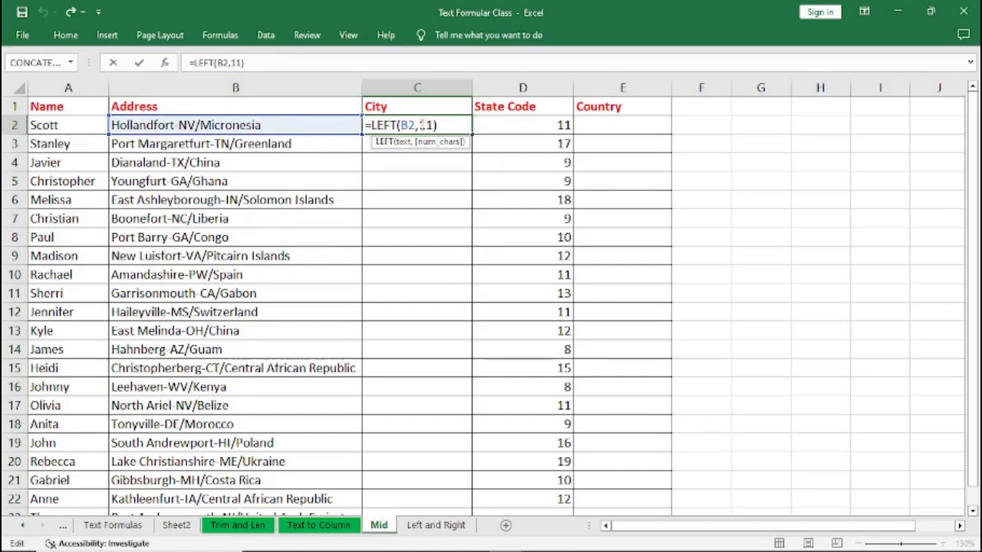
pyautogui.moveTo(418, 125); pyautogui.dragTo(436, 125)
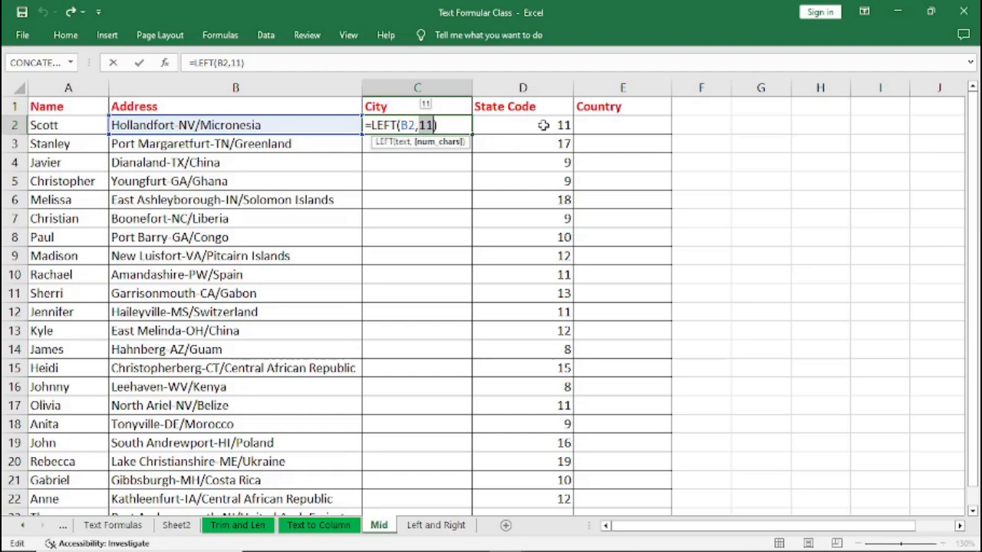
pyautogui.press('Return')
pyautogui.click(515, 196)
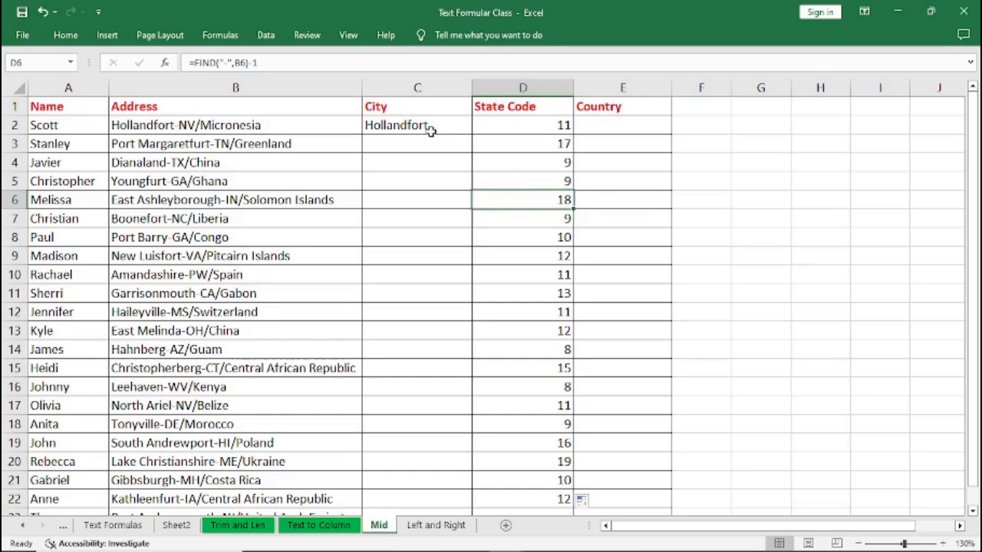
pyautogui.press('Delete')
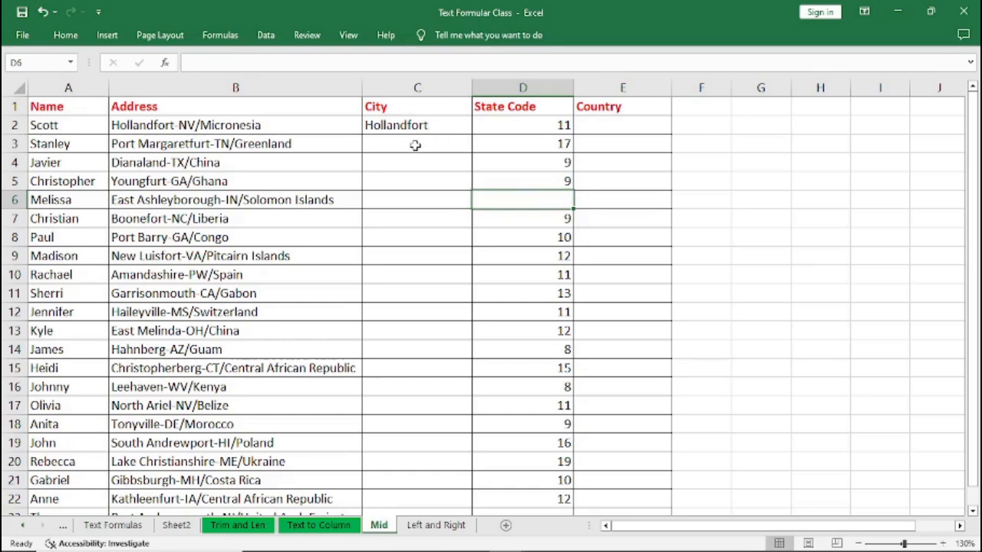
pyautogui.hotkey('ctrl', 'z')
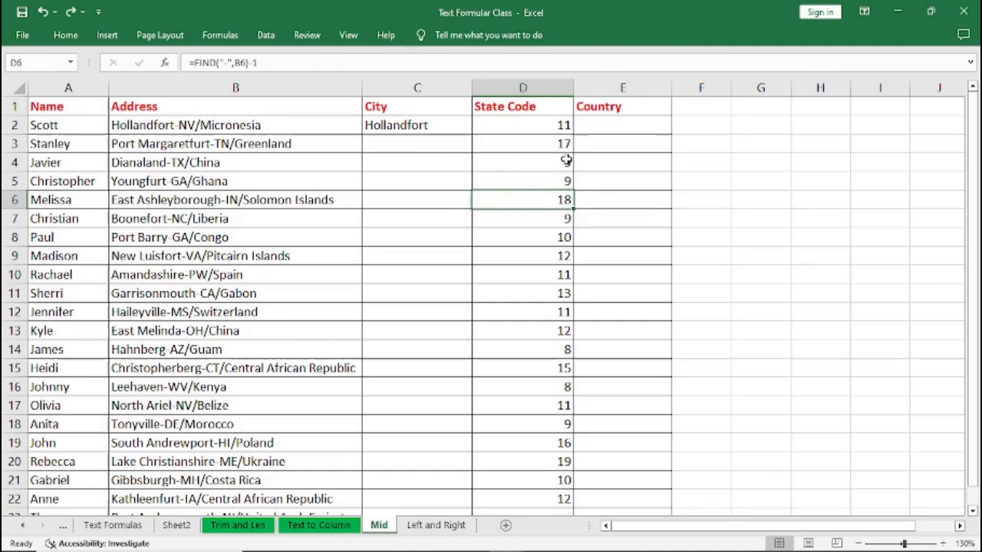
# Step: Copy the expression FIND("-",B2)-1 from D2's formula without the equals sign, keeping the cell unchanged
pyautogui.click(552, 125)
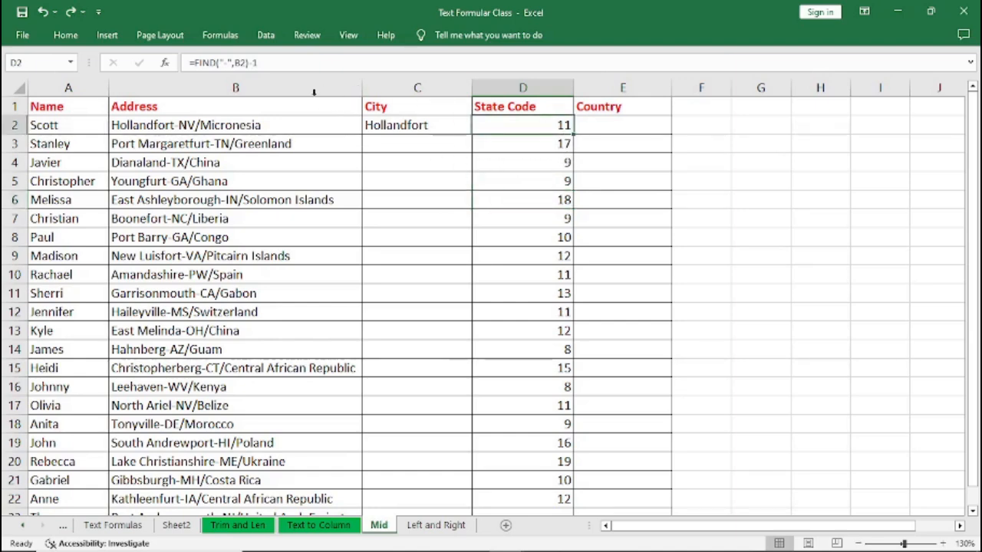
pyautogui.moveTo(268, 63); pyautogui.dragTo(197, 72)
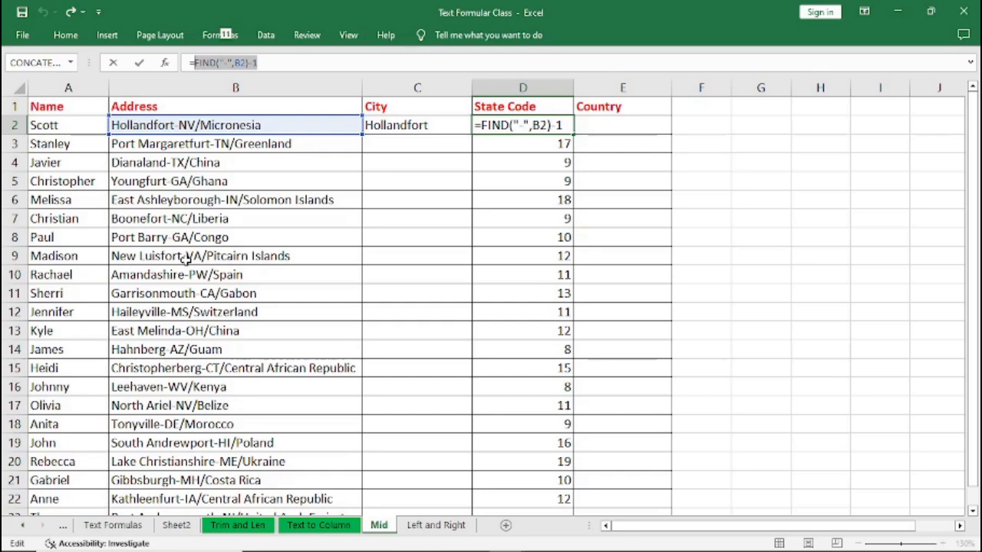
pyautogui.hotkey('ctrl', 'Return')
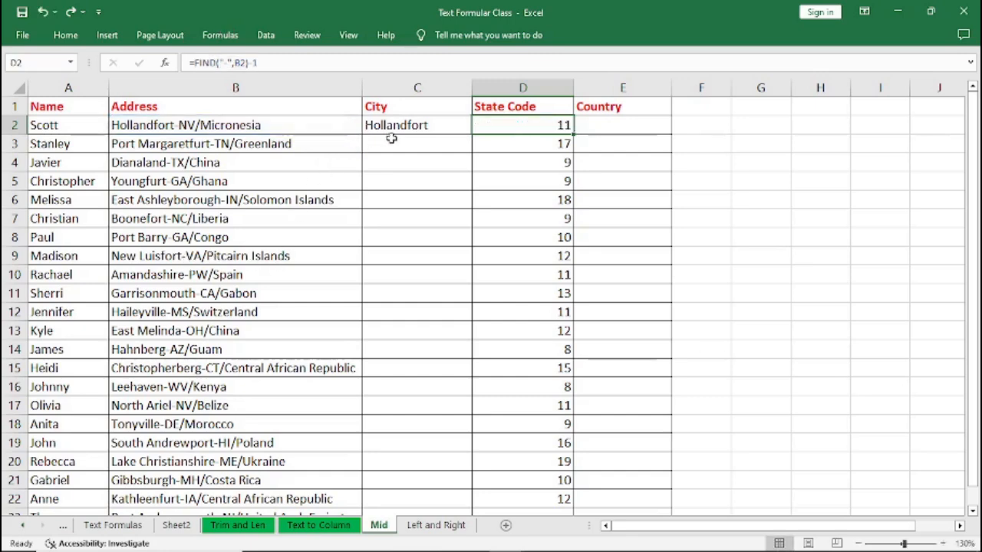
# Step: Replace the formula in C2 with =LEFT(B2,FIND("-",B2)-1), reusing the hyphen-position expression as the character count
pyautogui.click(402, 125)
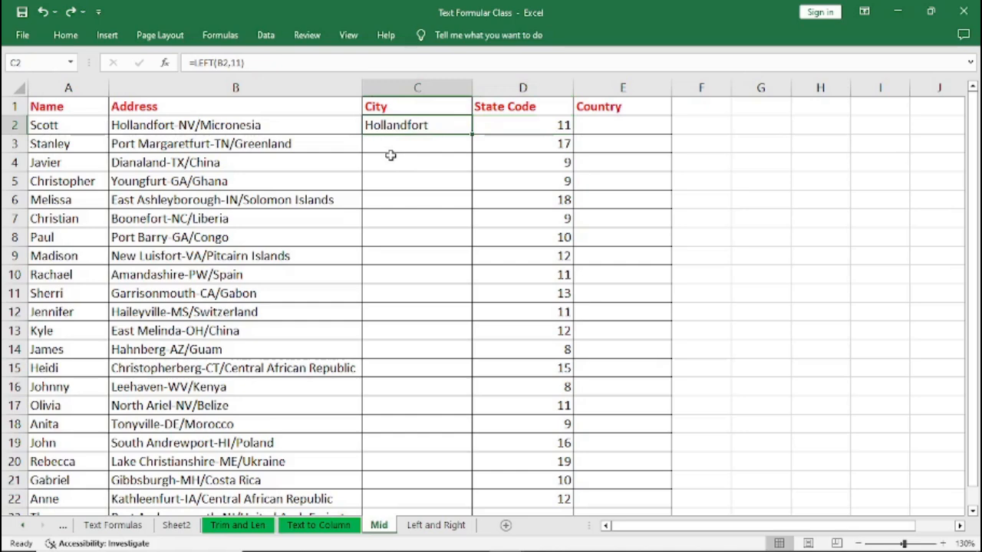
pyautogui.write('=')
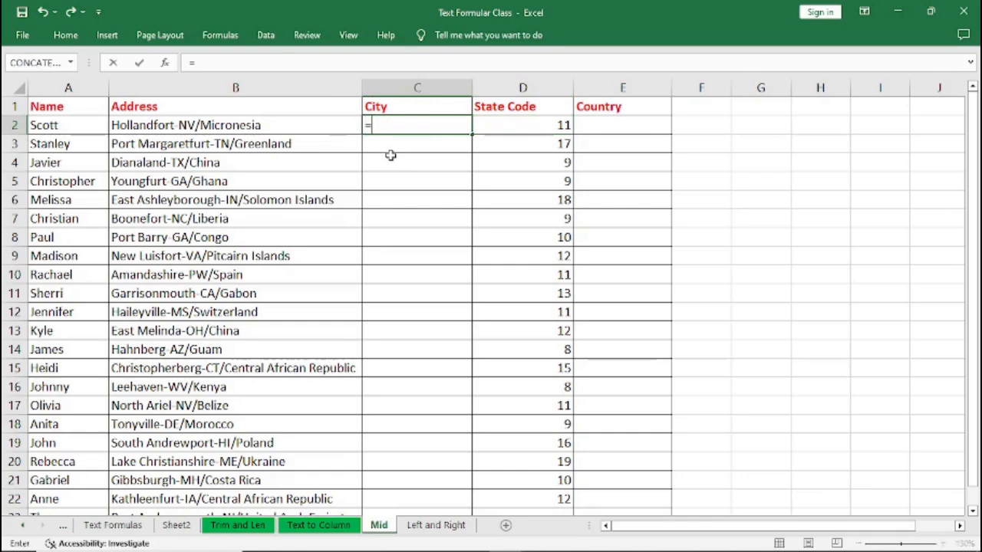
pyautogui.write('LE')
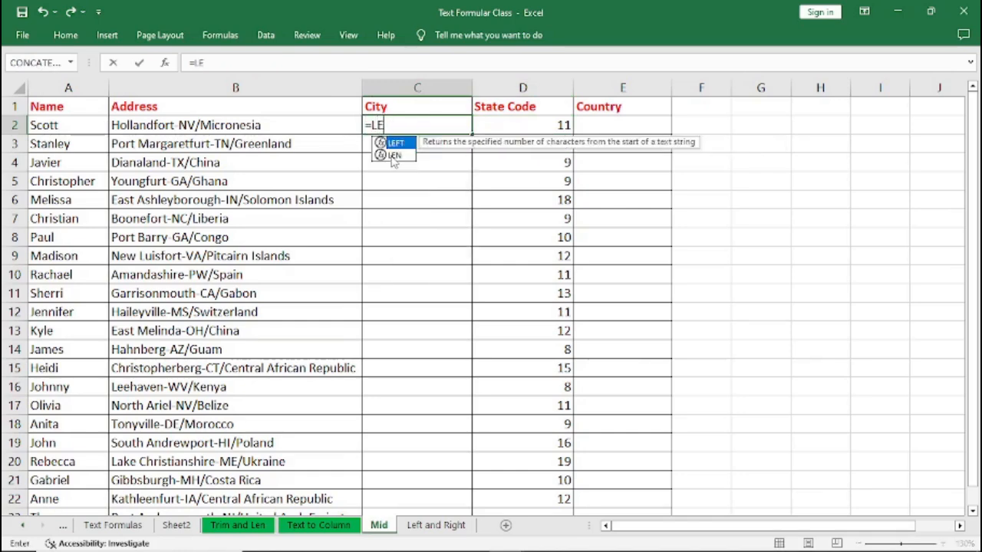
pyautogui.write('FT(')
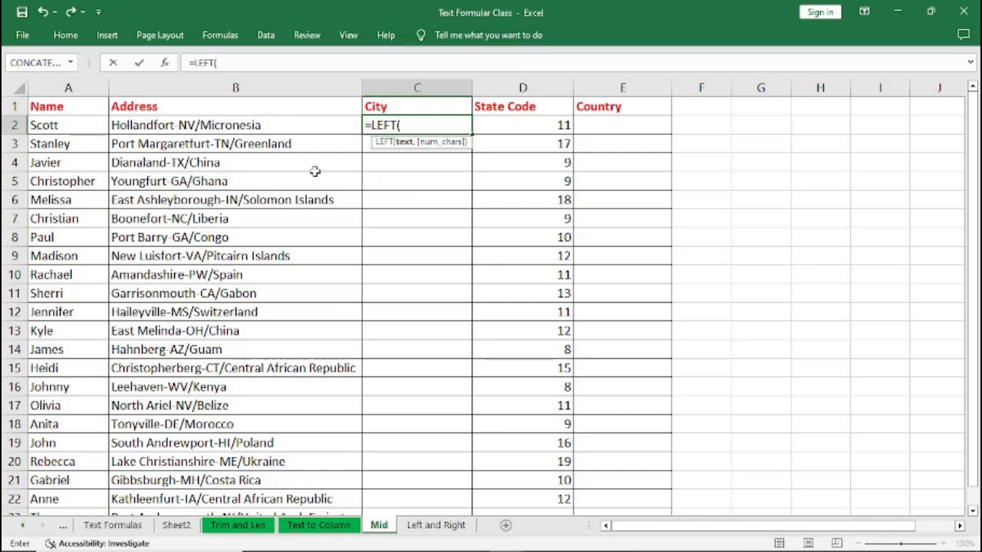
pyautogui.write('BE')
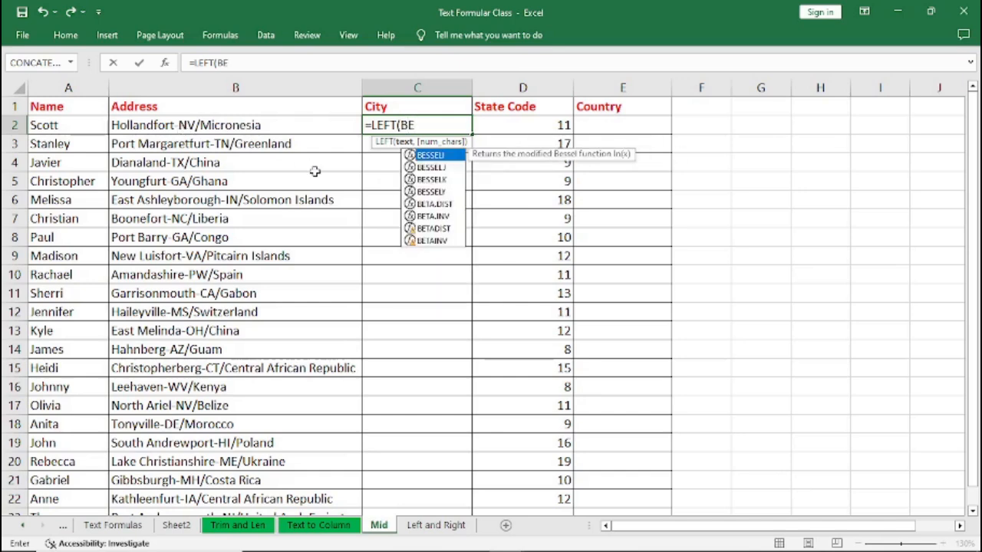
pyautogui.press('BackSpace')
pyautogui.press('BackSpace')
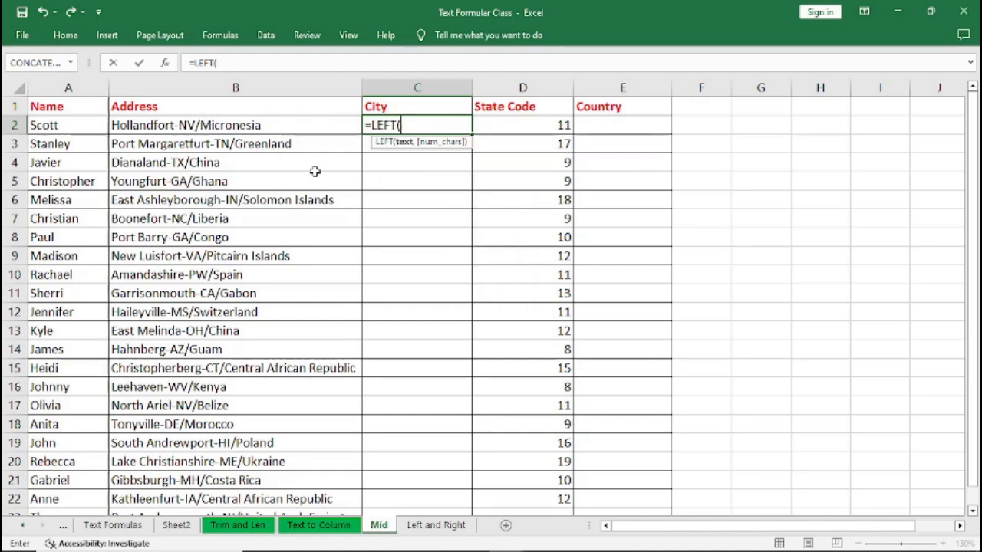
pyautogui.write('B')
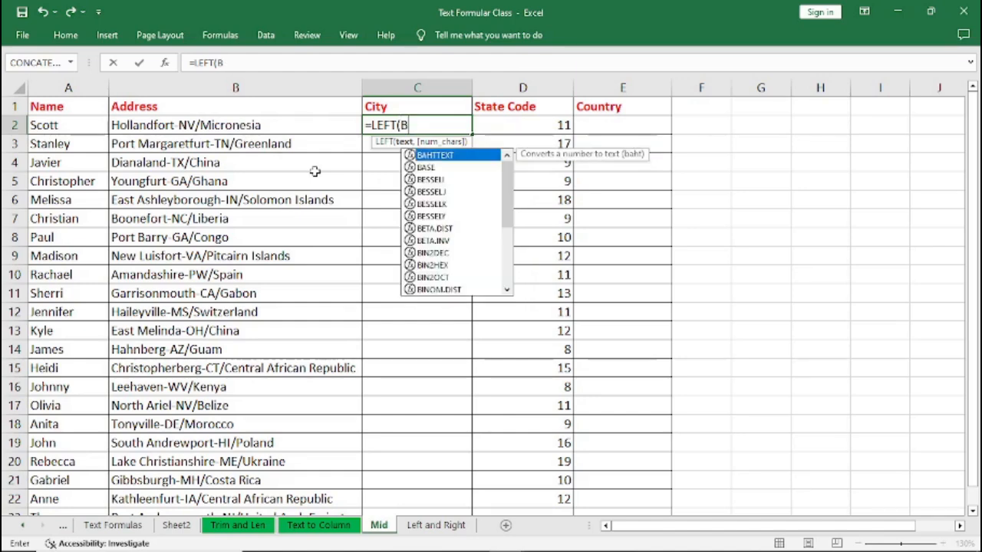
pyautogui.write('2')
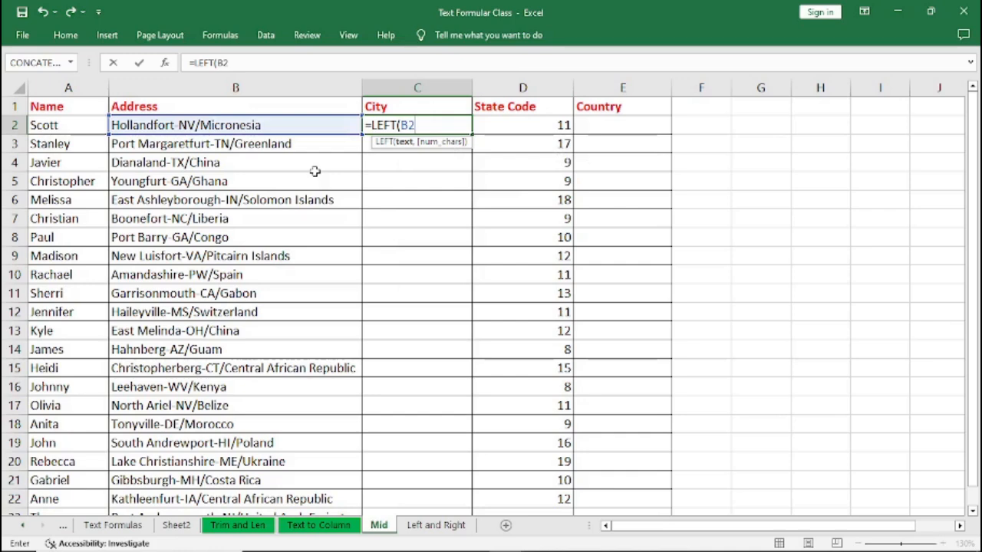
pyautogui.write(',')
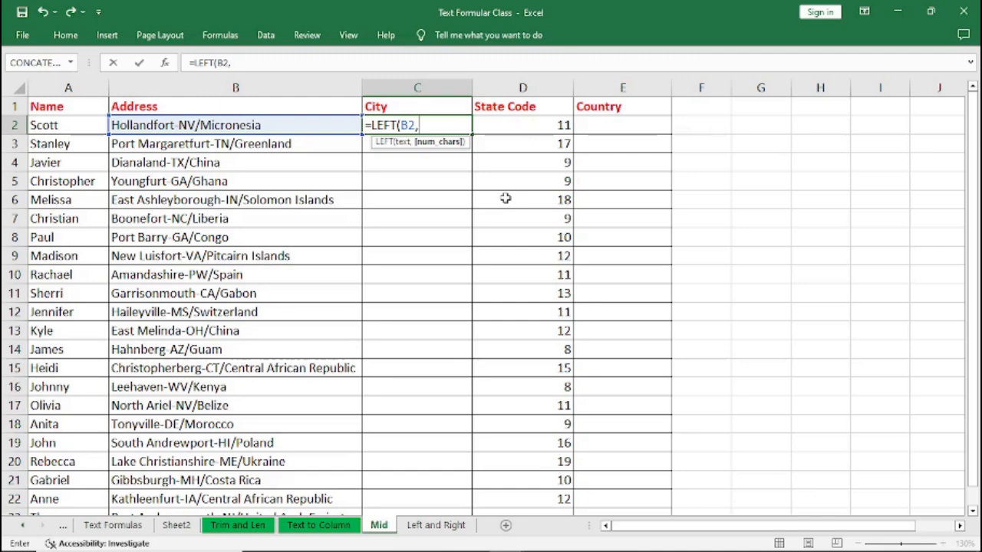
pyautogui.write('FIND("-",B2)-1')
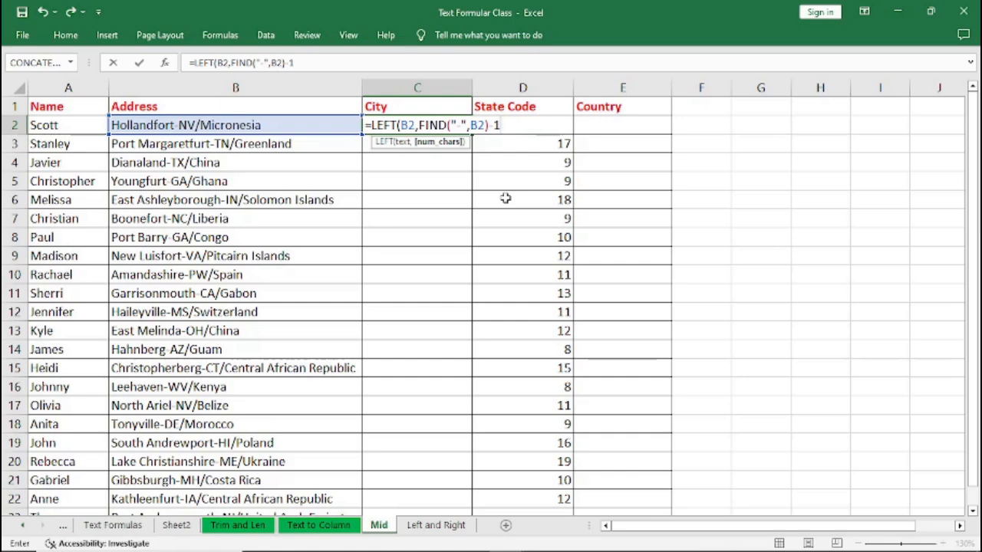
pyautogui.write(')')
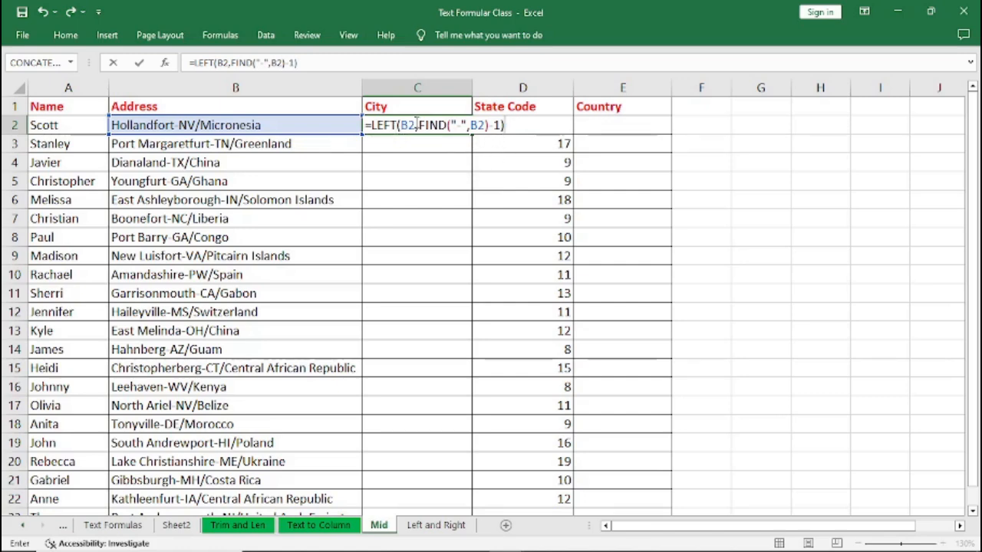
# Step: Enclose the FIND("-",B2)-1 argument in its own parentheses in C2, entering =LEFT(B2,(FIND("-",B2)-1))
pyautogui.moveTo(420, 123); pyautogui.dragTo(500, 126)
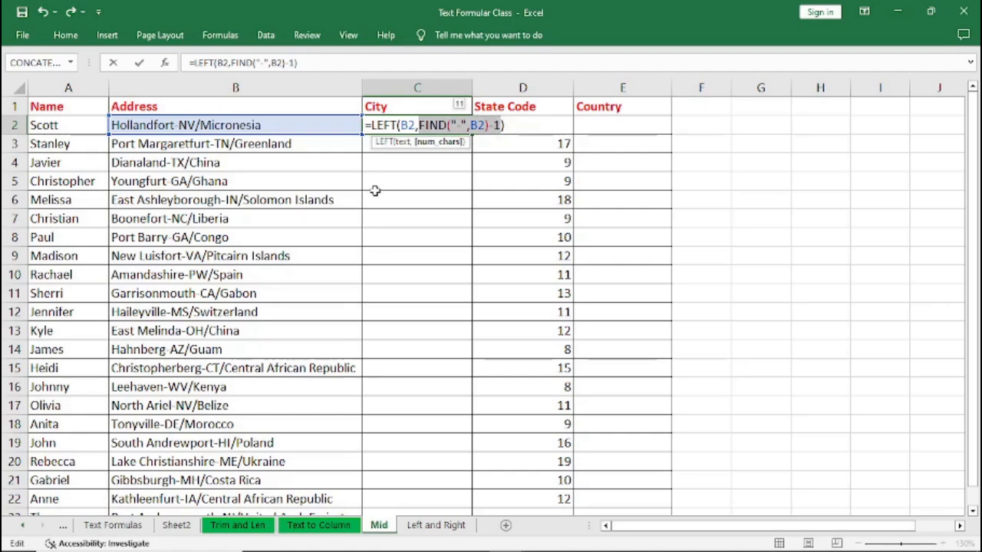
pyautogui.click(418, 125)
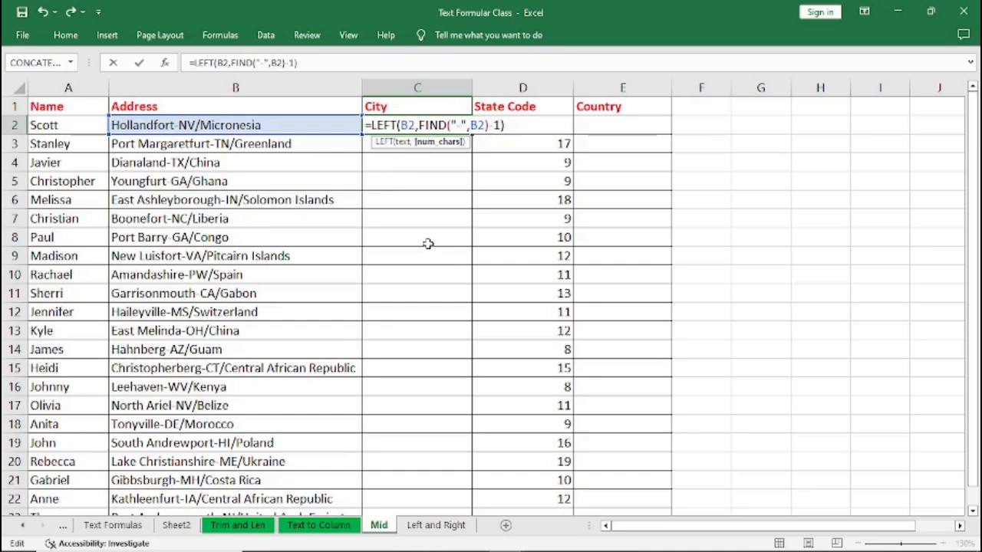
pyautogui.write('(')
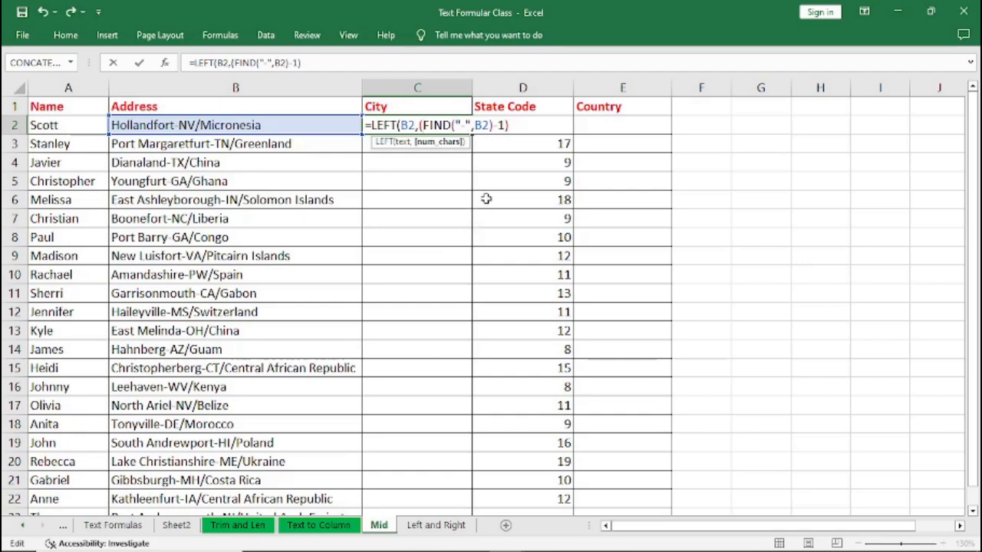
pyautogui.click(504, 125)
pyautogui.write(')')
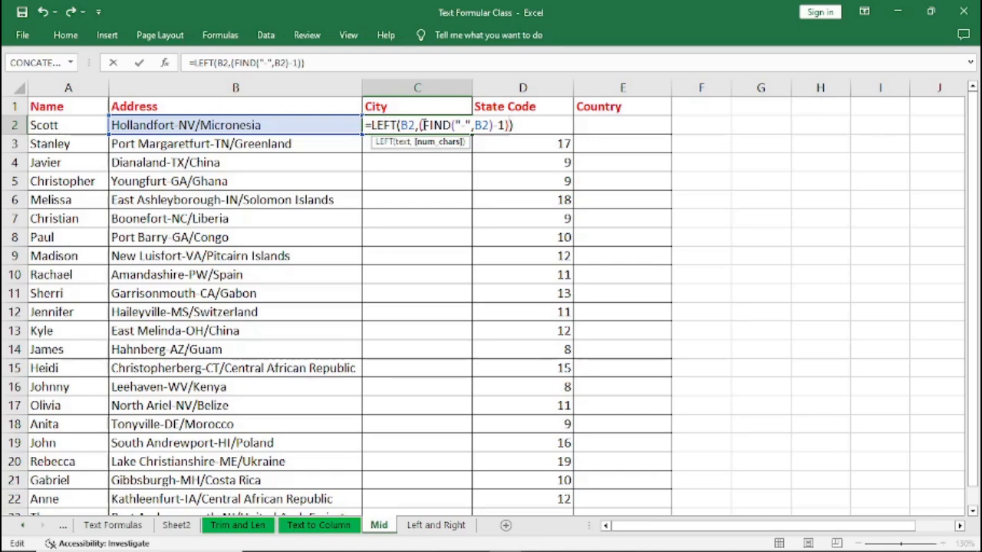
pyautogui.moveTo(421, 125); pyautogui.dragTo(505, 125)
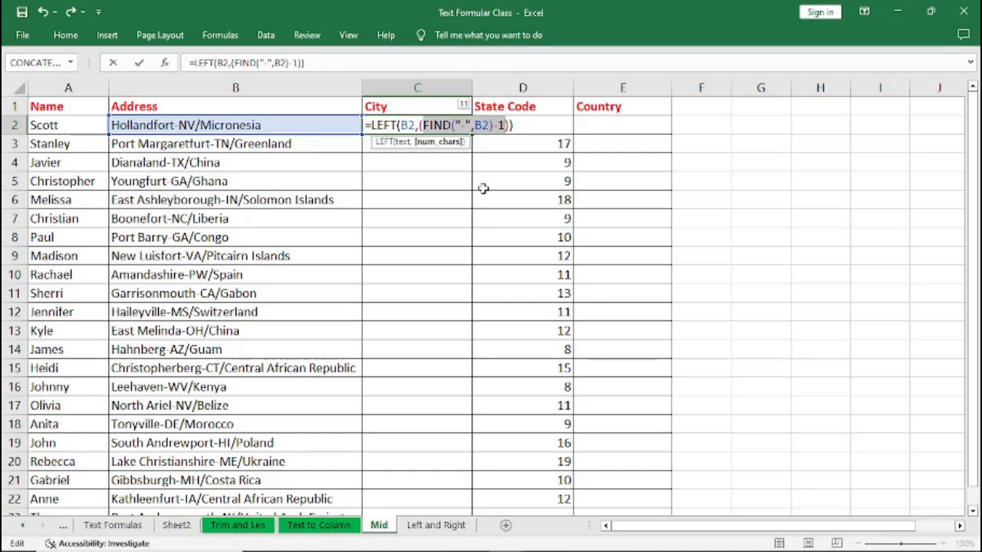
pyautogui.press('Return')
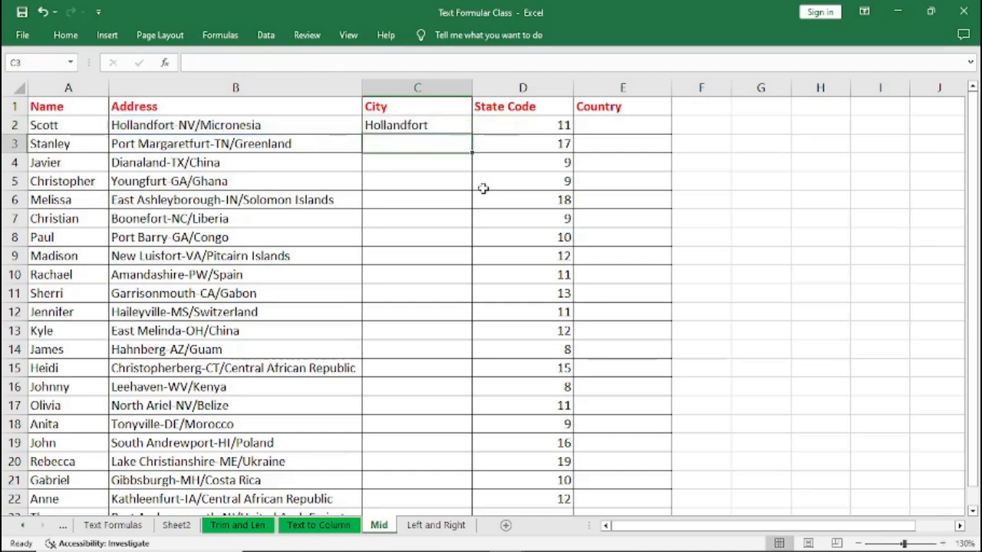
pyautogui.click(430, 126)
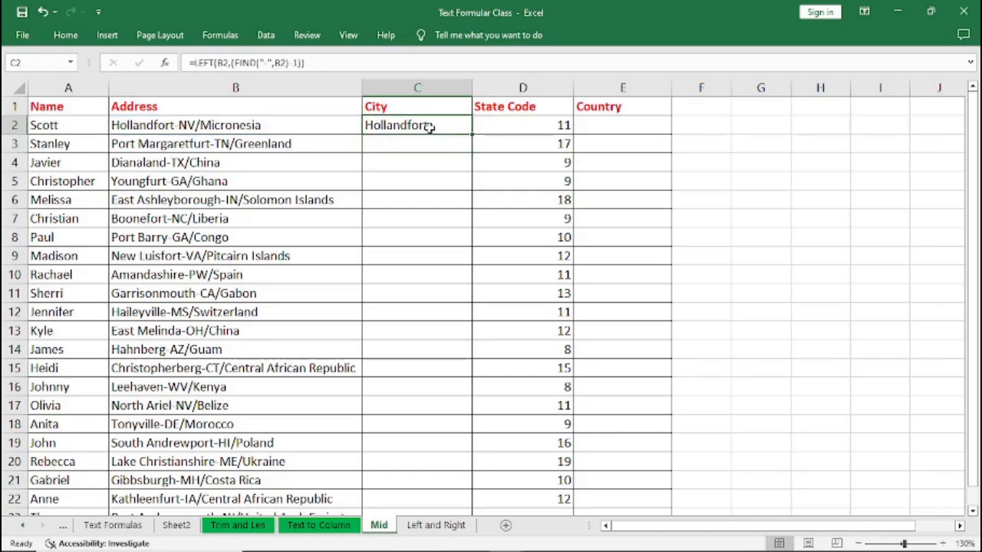
# Step: Fill C2's formula down the City column to the last record and widen column C to fit the city names
pyautogui.doubleClick(471, 134)
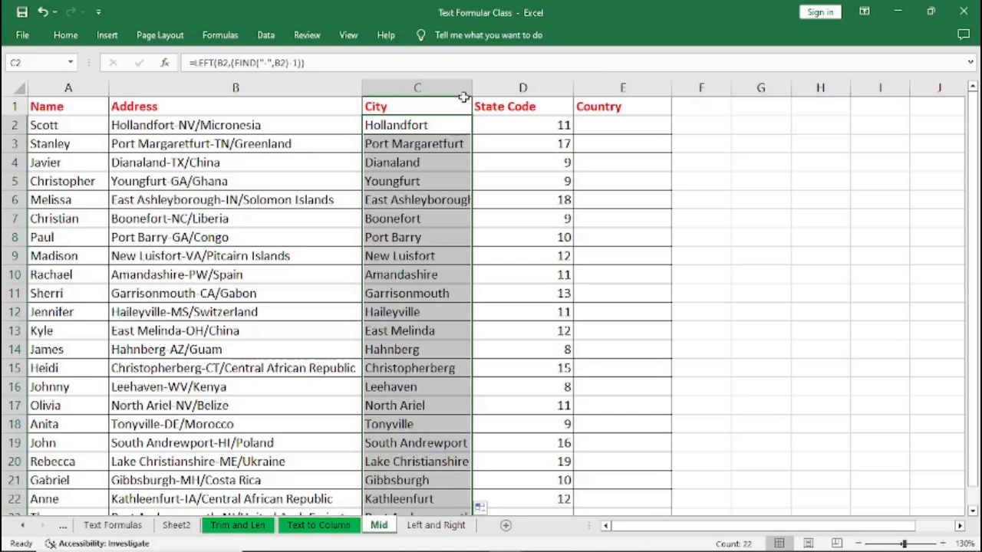
pyautogui.moveTo(474, 90); pyautogui.dragTo(484, 90)
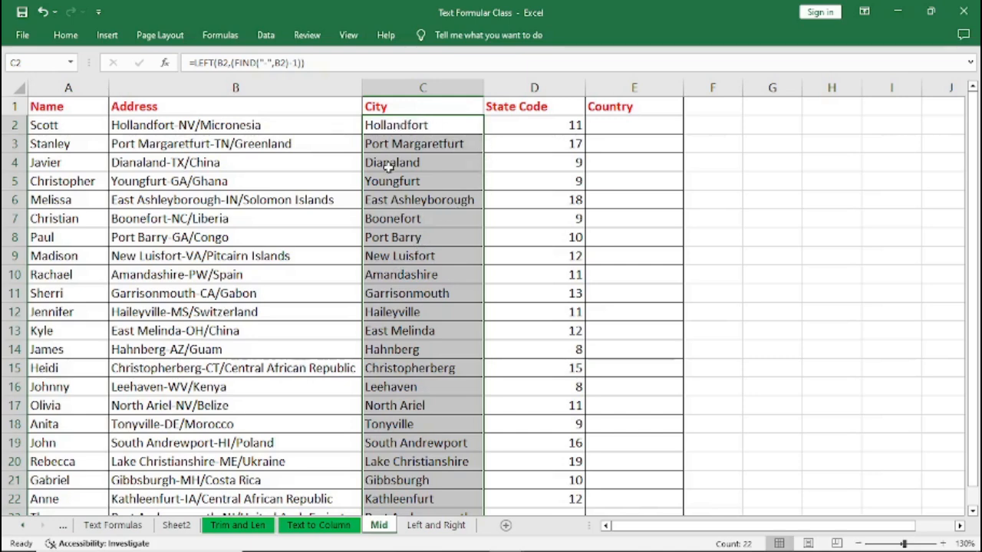
pyautogui.moveTo(309, 63); pyautogui.dragTo(193, 63)
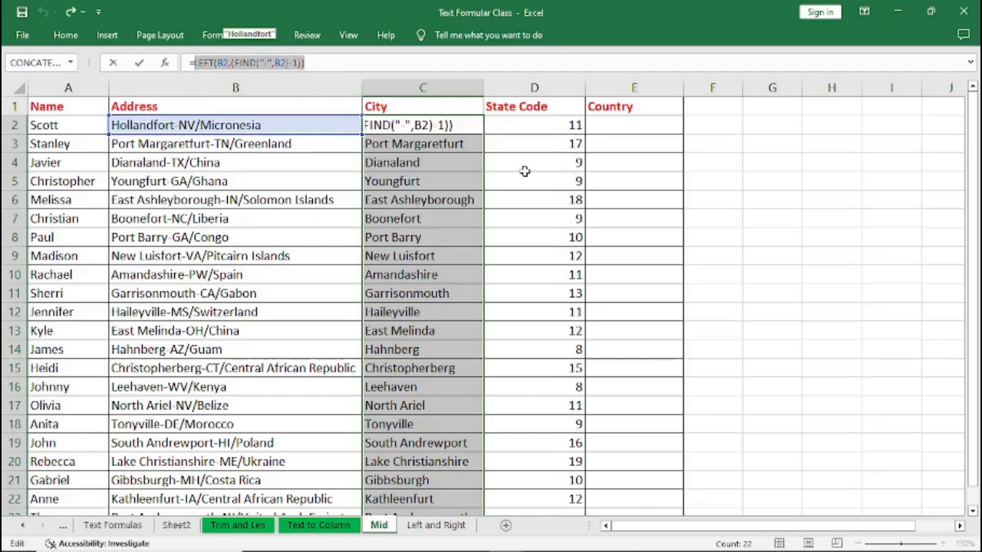
pyautogui.click(606, 219)
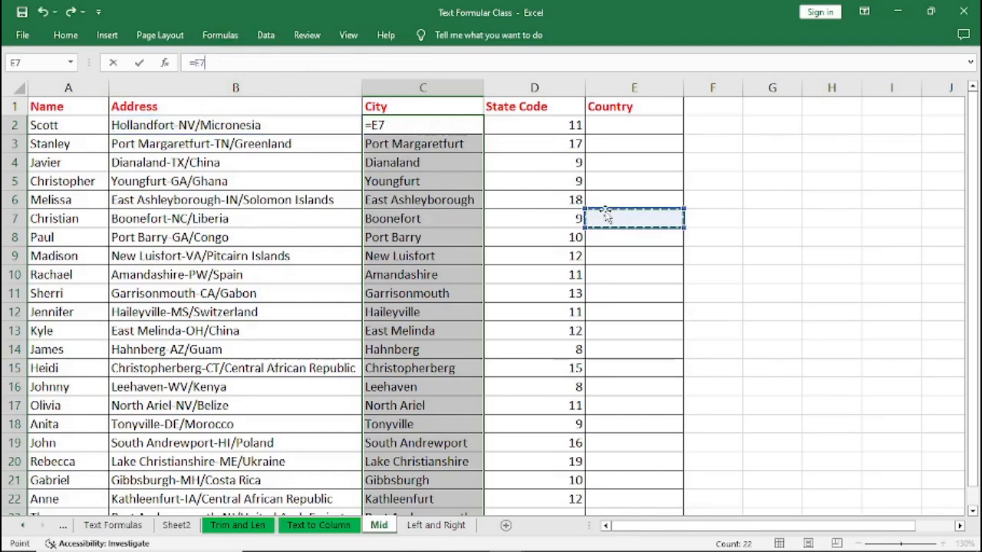
pyautogui.press('Escape')
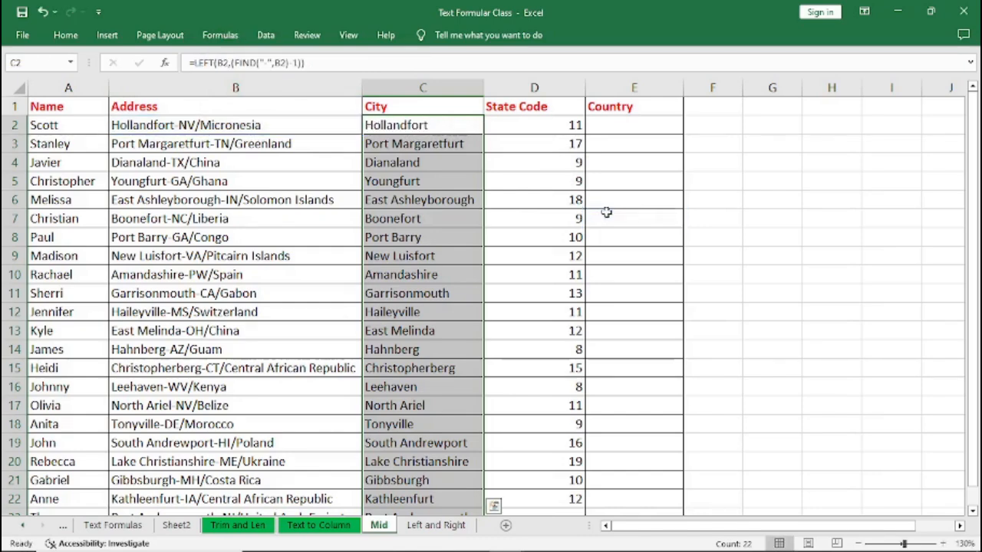
pyautogui.click(664, 215)
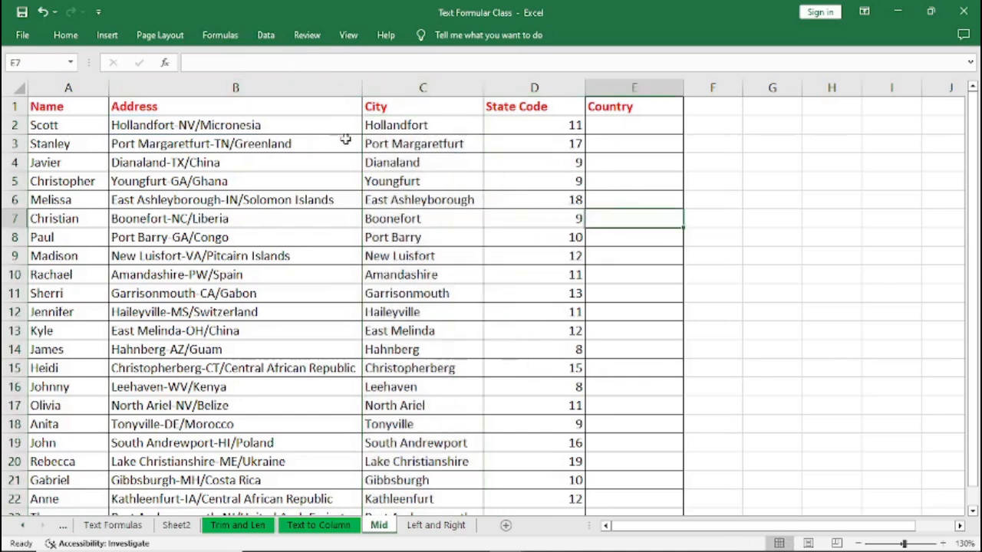
# Step: Copy LEFT(B3,(FIND("-",B3)-1)) from C3's formula without the equals sign and paste it as text into E6
pyautogui.click(389, 140)
pyautogui.moveTo(331, 65); pyautogui.dragTo(201, 63)
pyautogui.hotkey('ctrl', 'c')
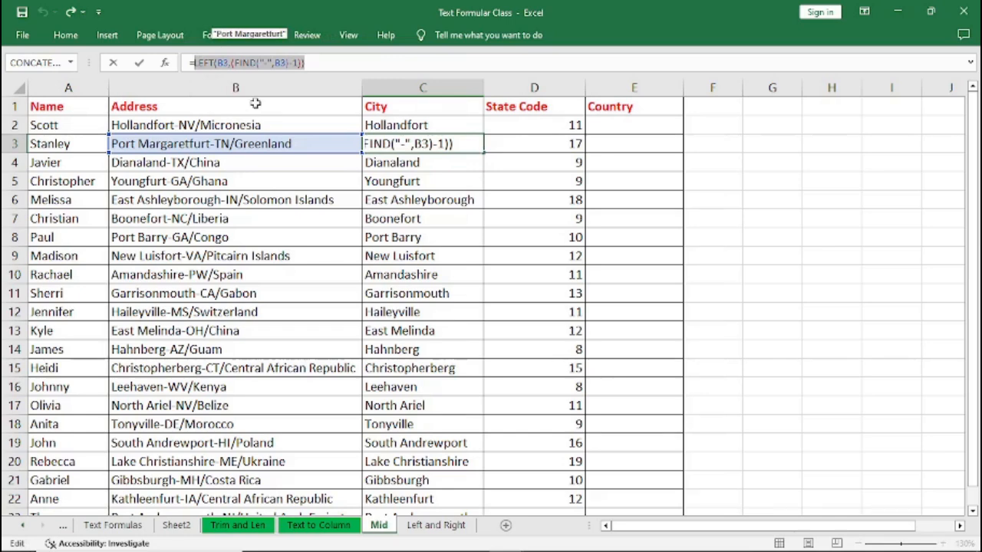
pyautogui.hotkey('ctrl', 'Return')
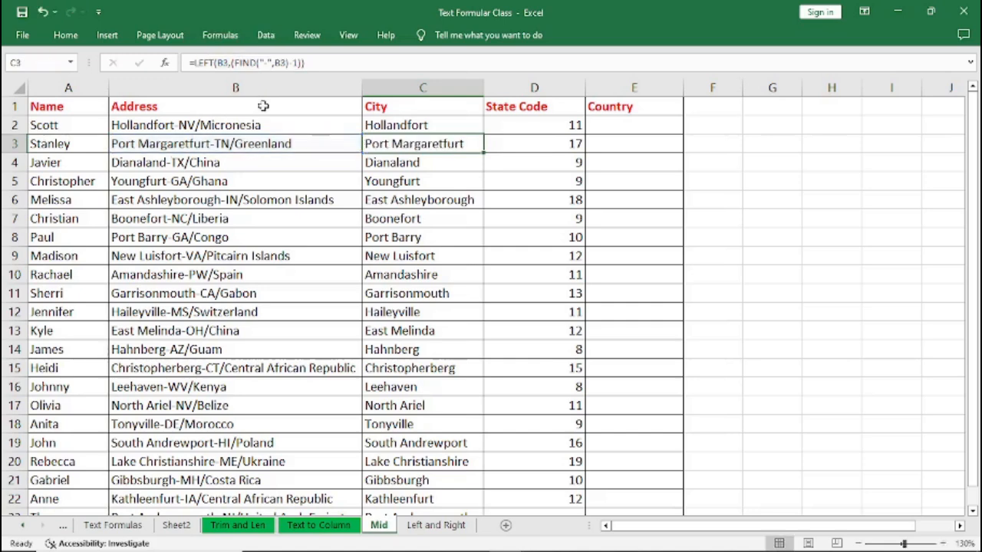
pyautogui.click(605, 205)
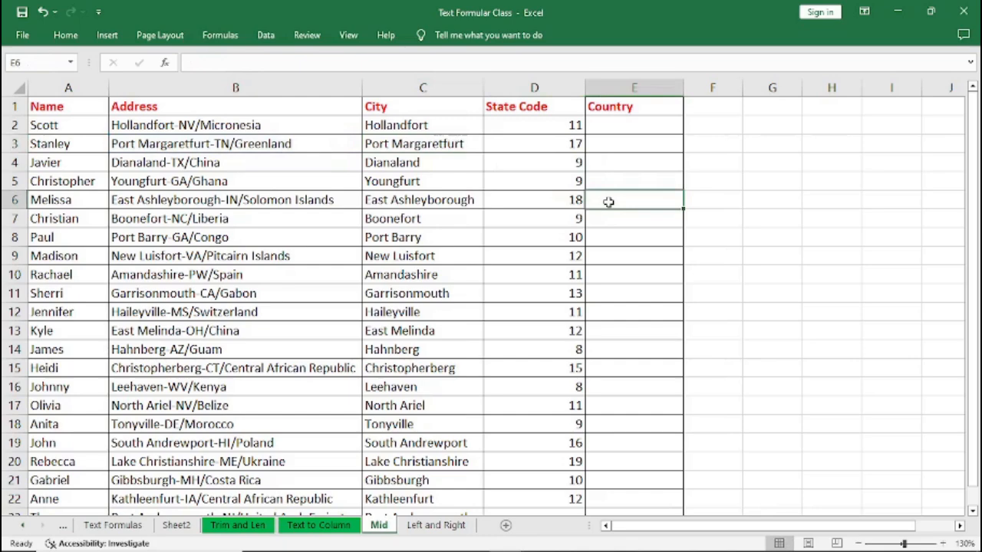
pyautogui.rightClick(608, 202)
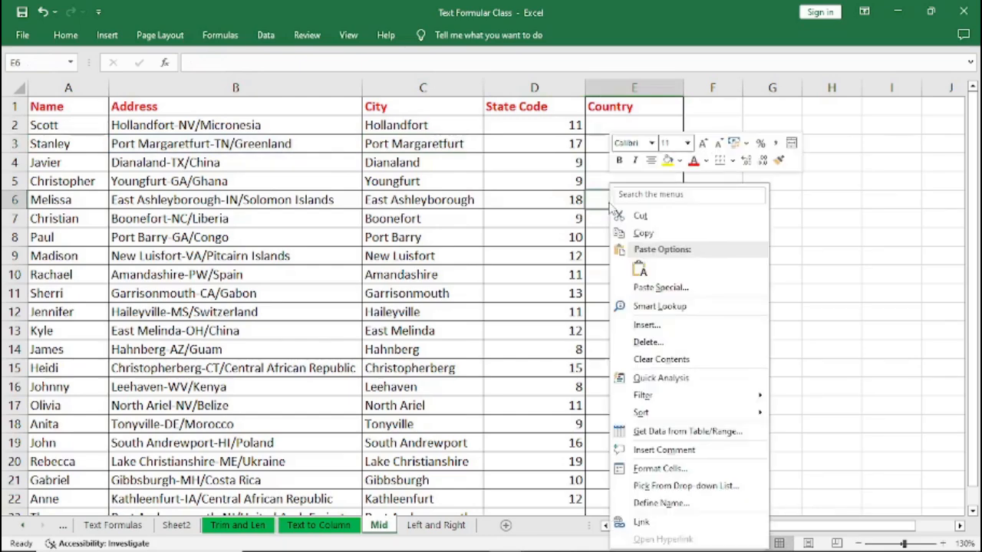
pyautogui.click(639, 269)
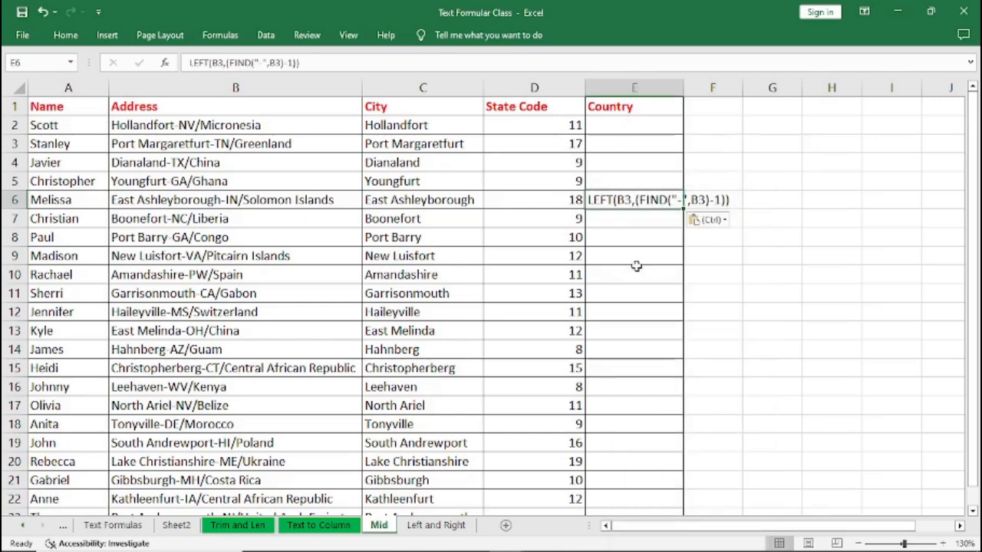
# Step: Clear the pasted expression from E6 by filling the blank cell E5 down through E7
pyautogui.click(636, 253)
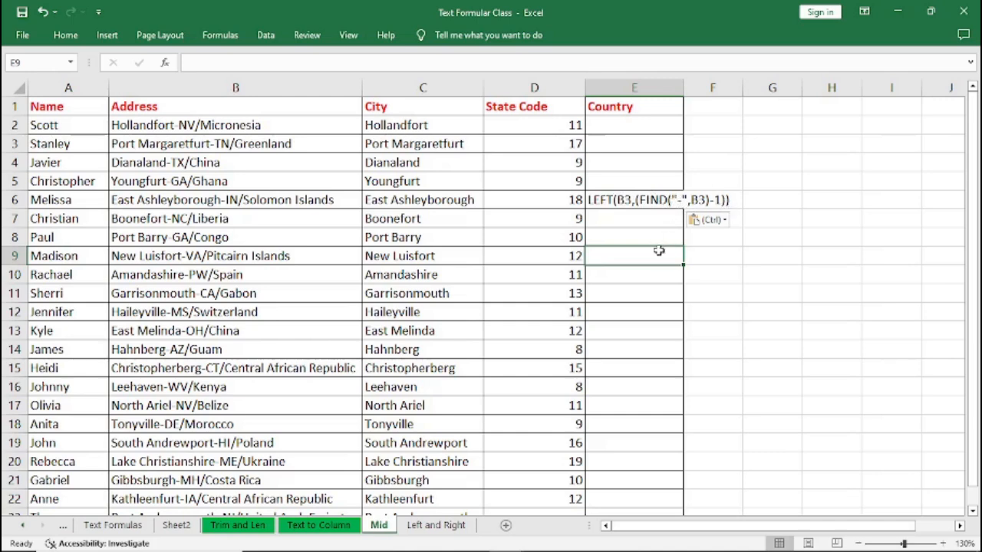
pyautogui.click(657, 185)
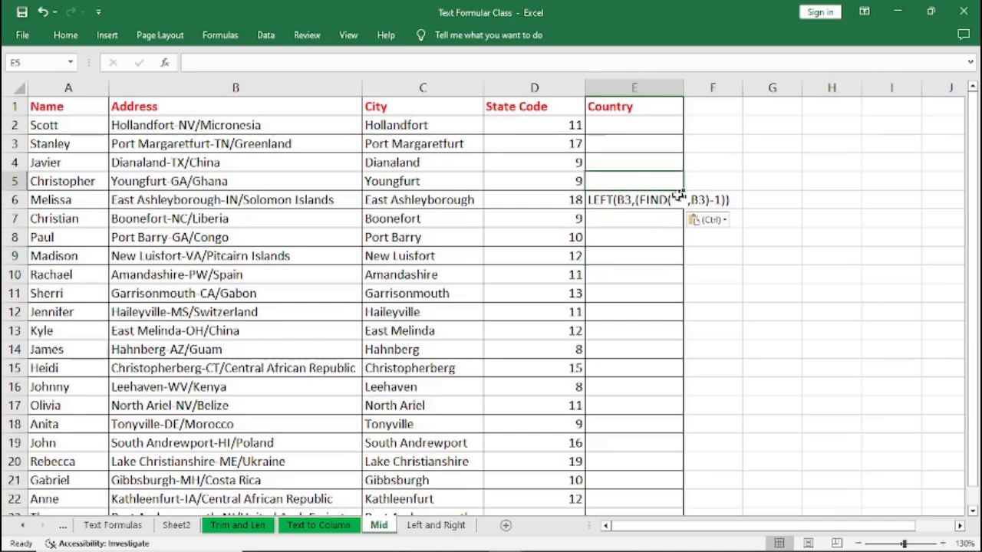
pyautogui.moveTo(682, 193); pyautogui.dragTo(685, 227)
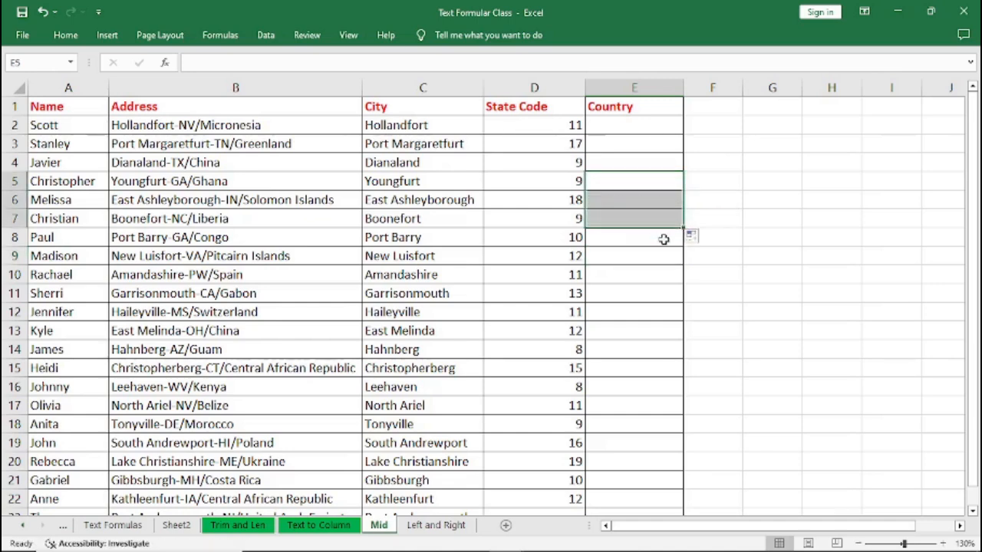
# Step: Delete the helper FIND formulas from D2:D22 in the State Code column
pyautogui.click(508, 164)
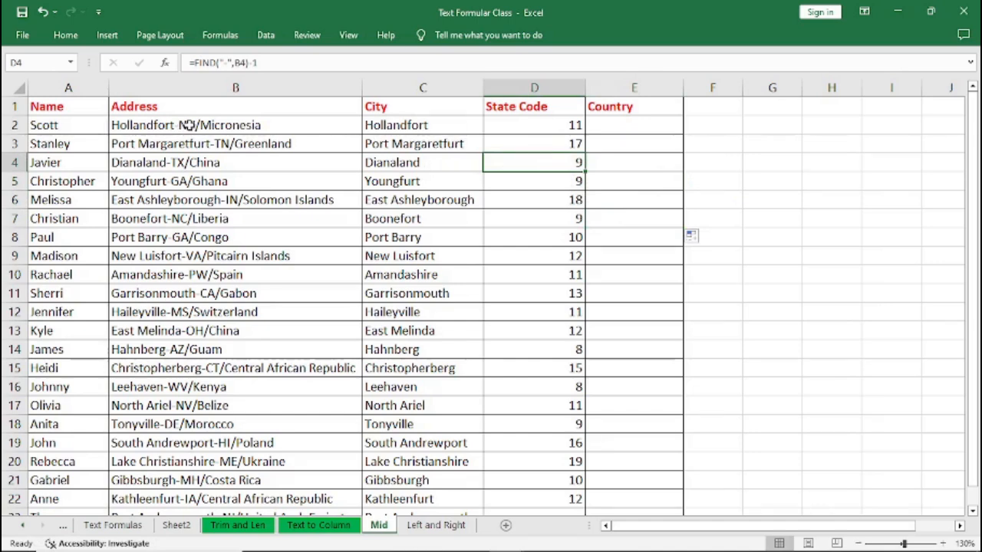
pyautogui.click(547, 127)
pyautogui.moveTo(547, 128); pyautogui.dragTo(555, 499)
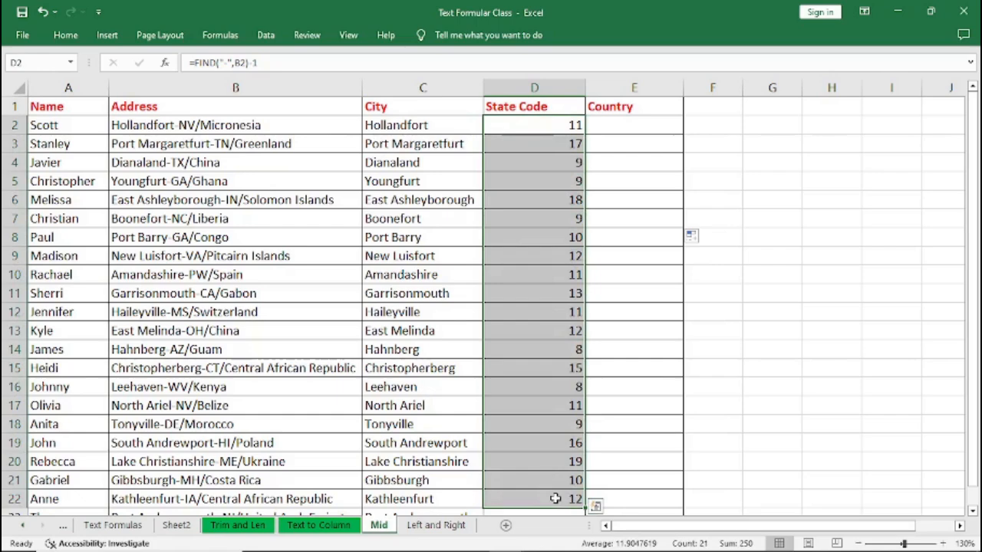
pyautogui.press('Delete')
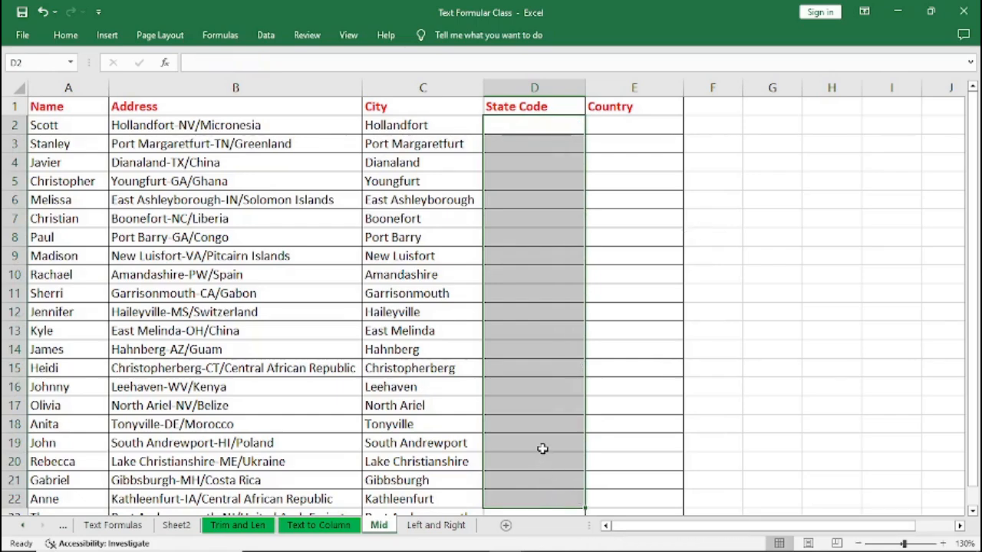
# Step: Enter =MID(B2,12,2) in D2 to extract two characters of the address as the state code
pyautogui.click(181, 124)
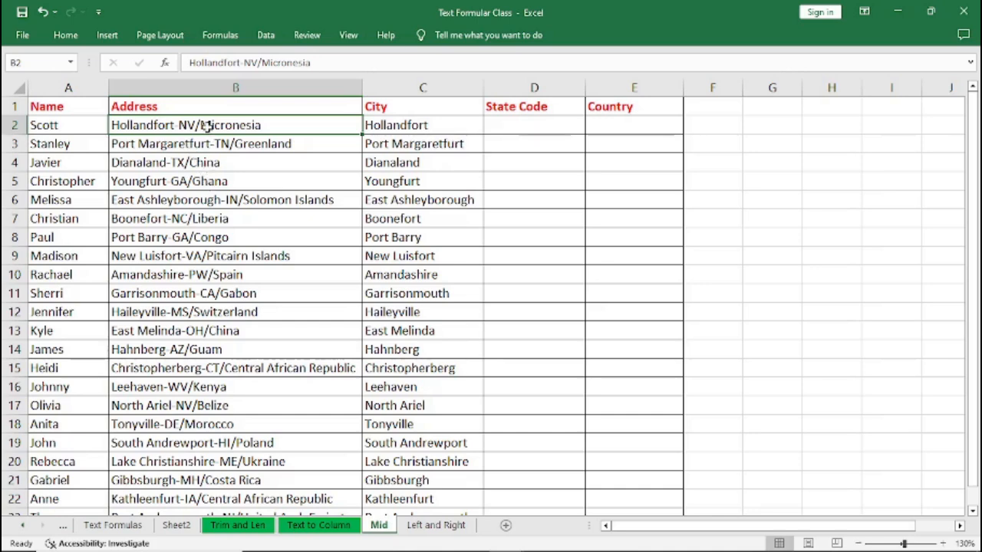
pyautogui.click(508, 128)
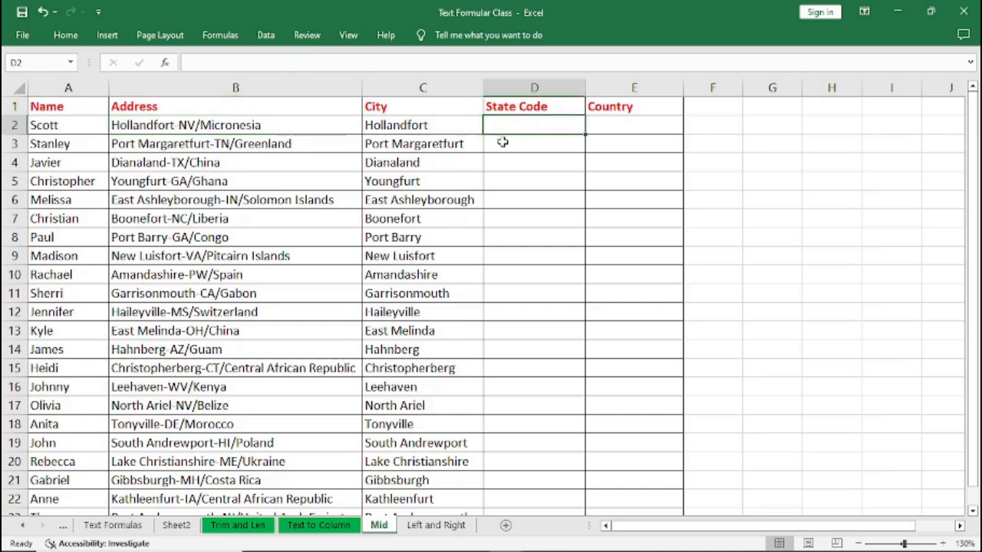
pyautogui.write('=')
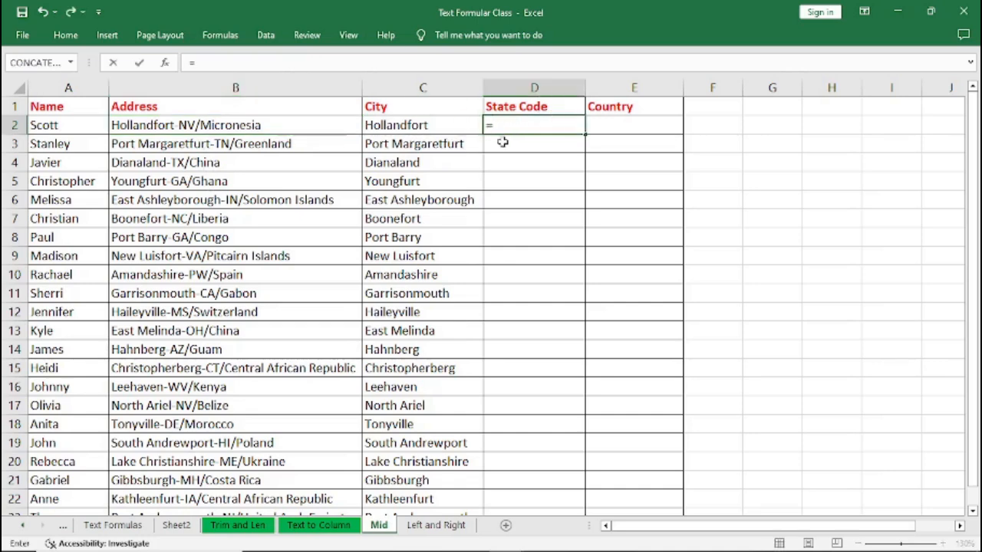
pyautogui.write('MID')
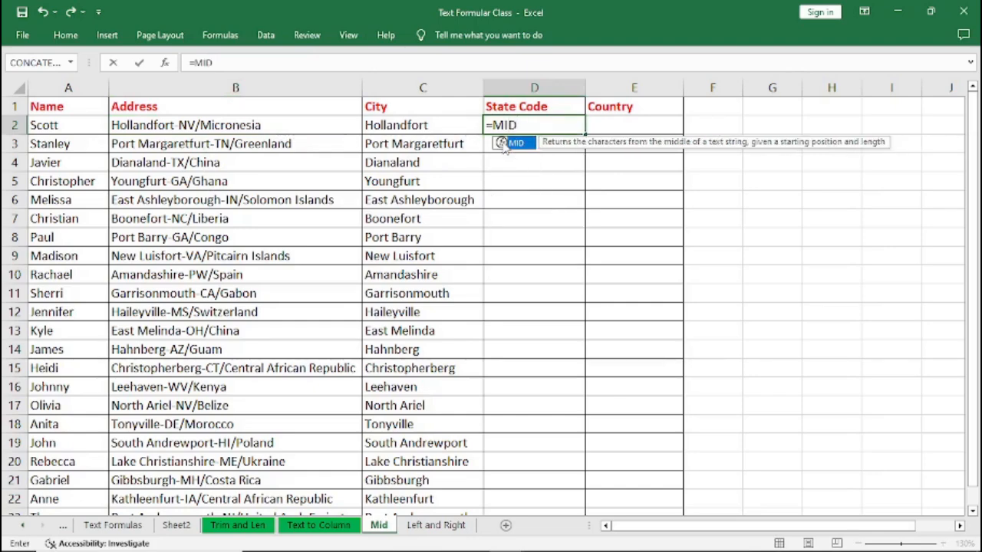
pyautogui.write('(')
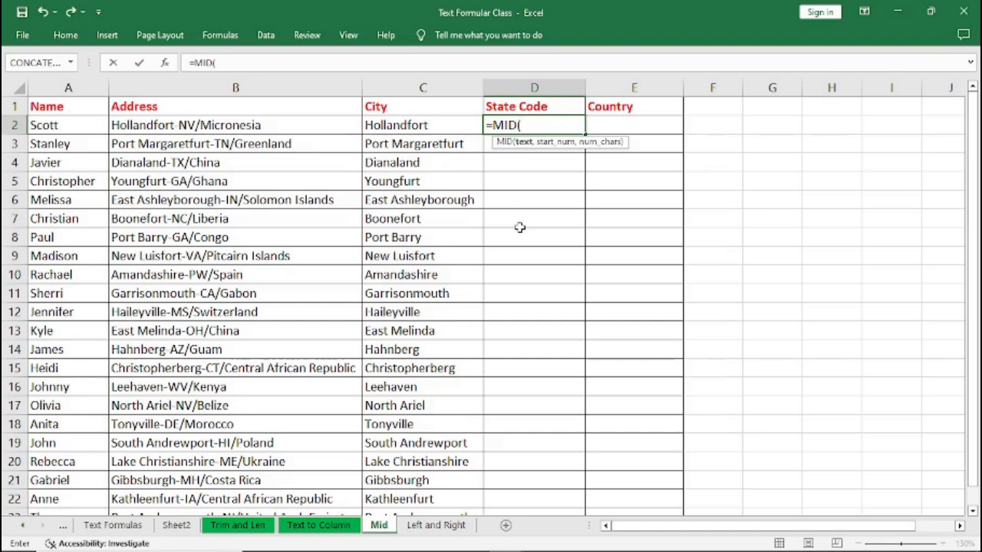
pyautogui.write('B2')
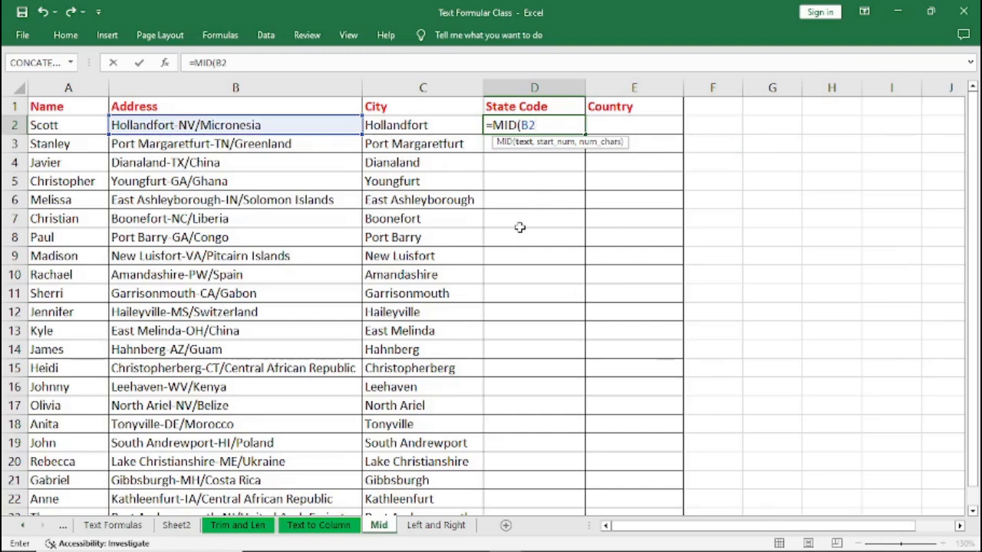
pyautogui.write(',')
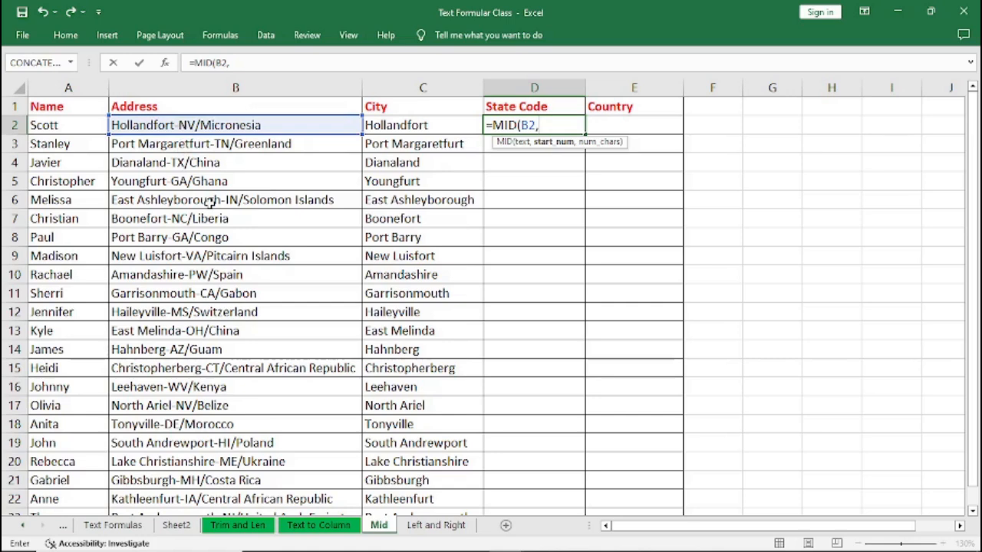
pyautogui.write('12')
pyautogui.write(',')
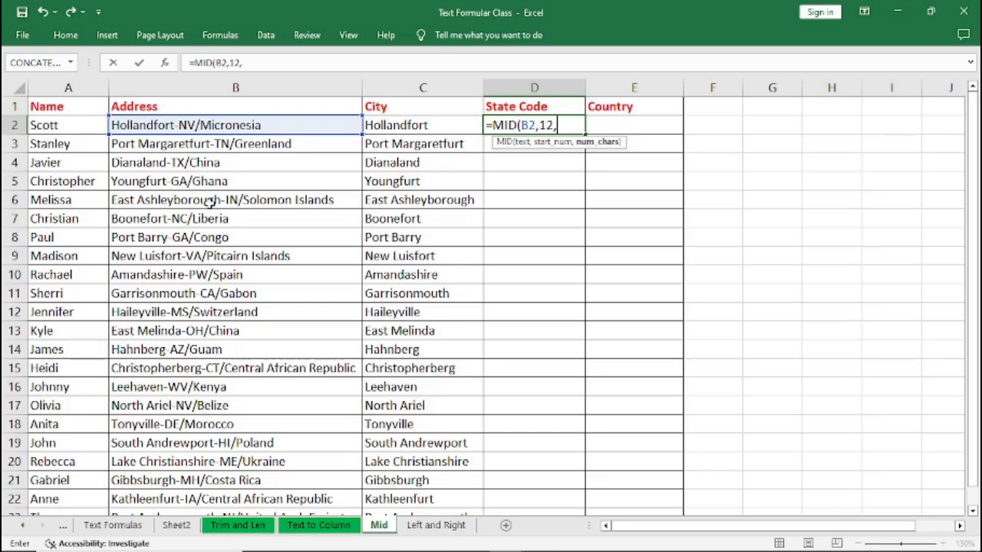
pyautogui.write('2)')
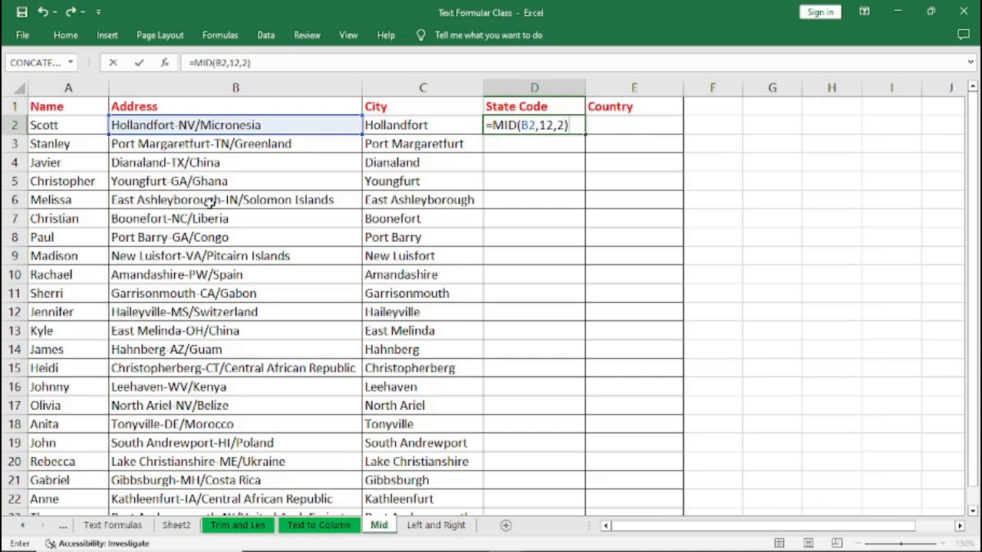
pyautogui.press('Return')
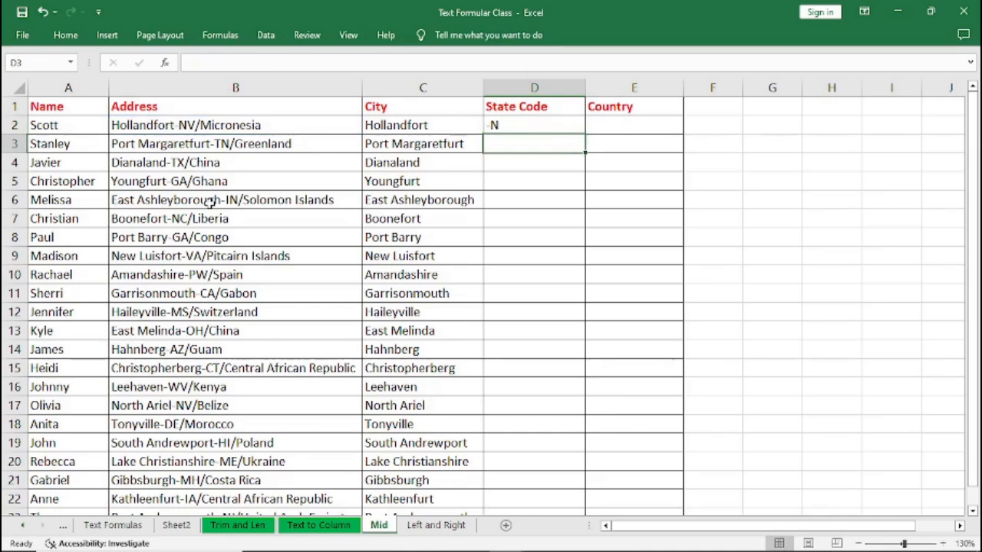
# Step: Change the start position in D2's MID formula to 13, giving =MID(B2,13,2)
pyautogui.click(505, 128)
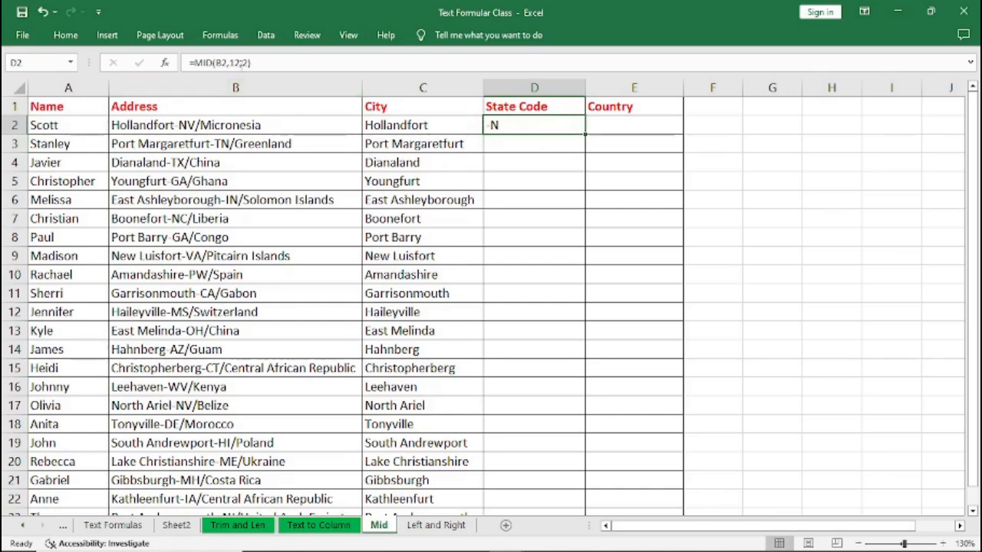
pyautogui.click(240, 65)
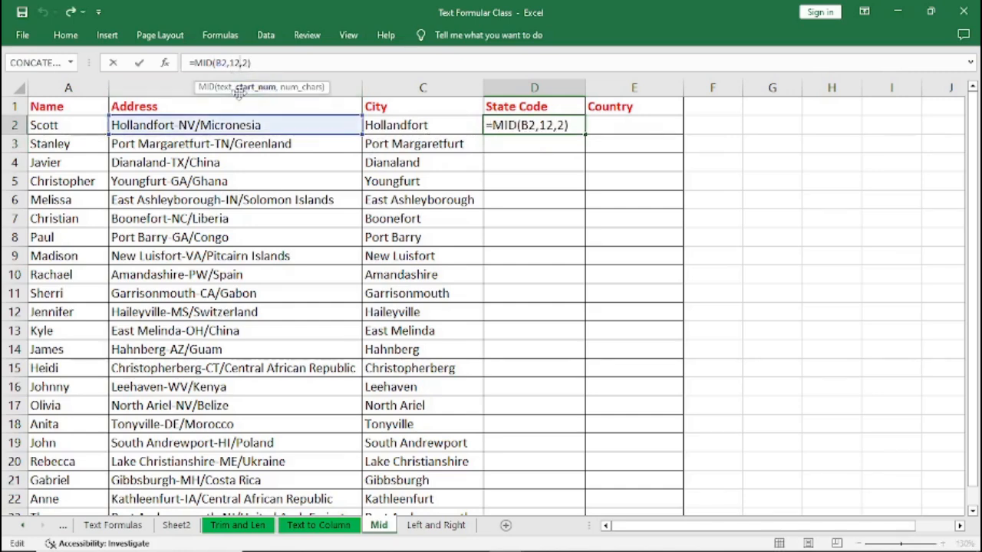
pyautogui.press('BackSpace')
pyautogui.write('3')
pyautogui.press('Return')
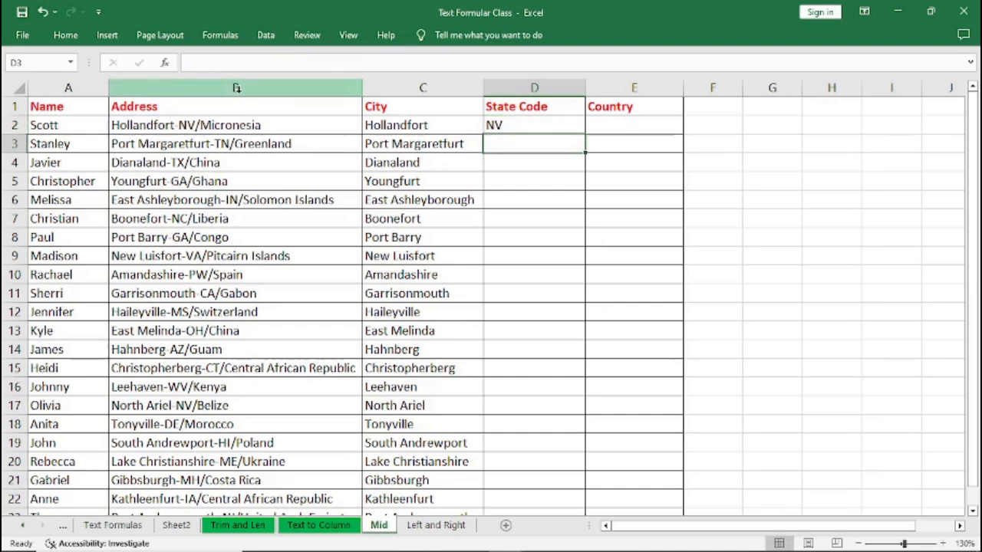
# Step: Try filling D2's MID formula down the State Code column to D21, and undo the fill
pyautogui.click(500, 126)
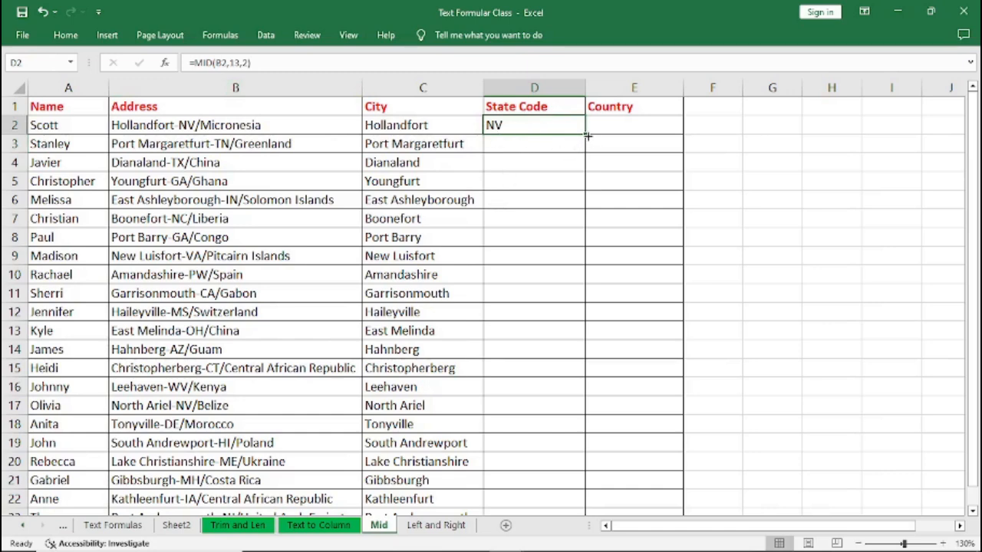
pyautogui.moveTo(584, 135); pyautogui.dragTo(561, 497)
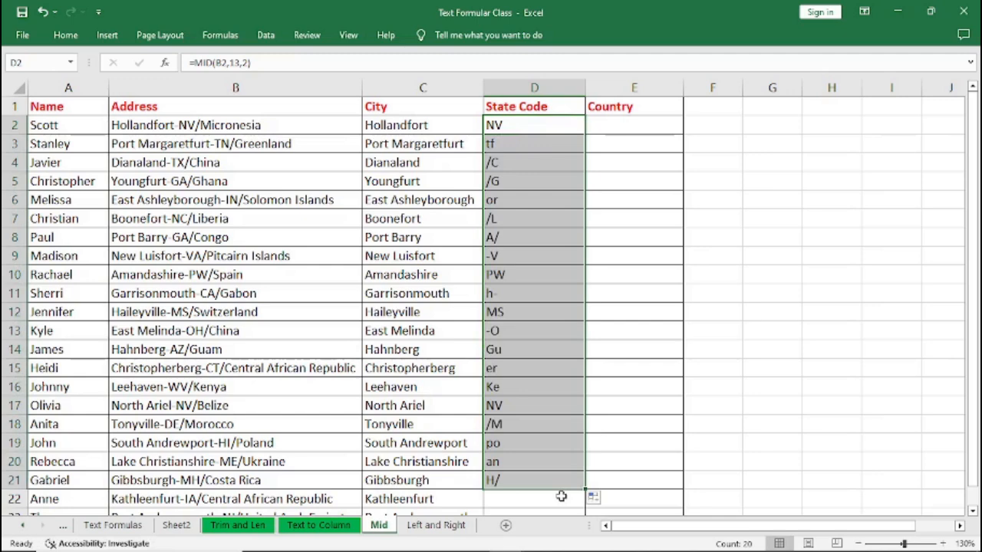
pyautogui.hotkey('ctrl', 'z')
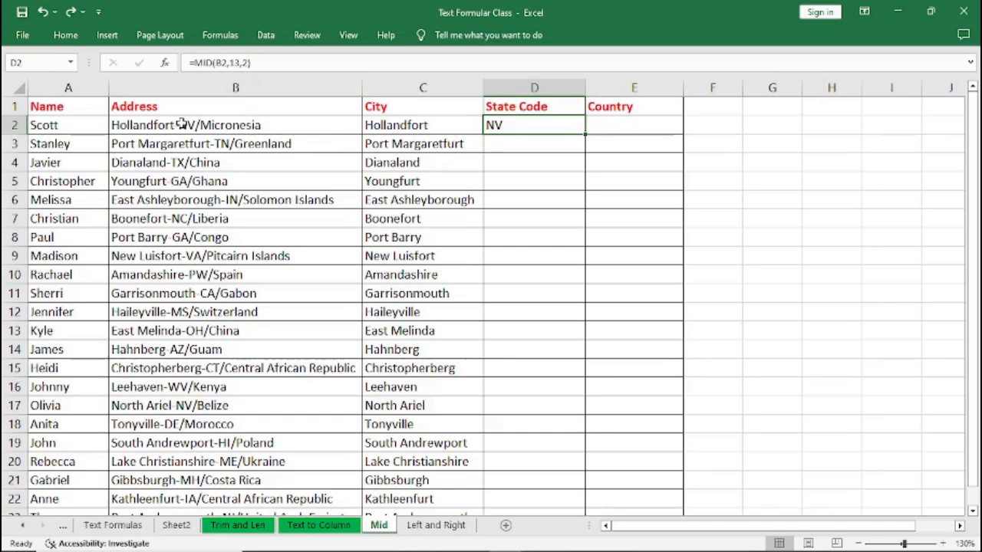
# Step: Examine the LEFT and FIND formula in City cell C4
pyautogui.doubleClick(414, 161)
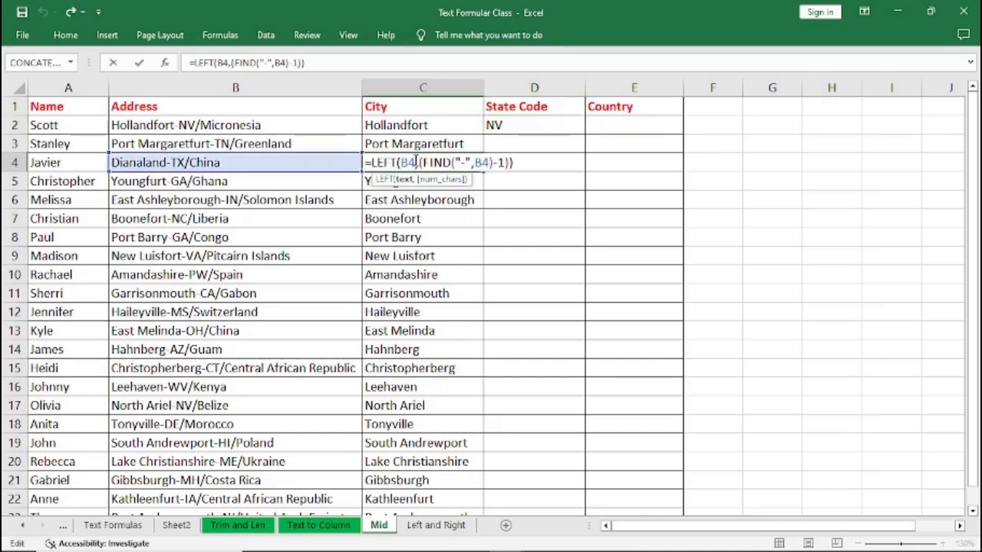
pyautogui.press('Escape')
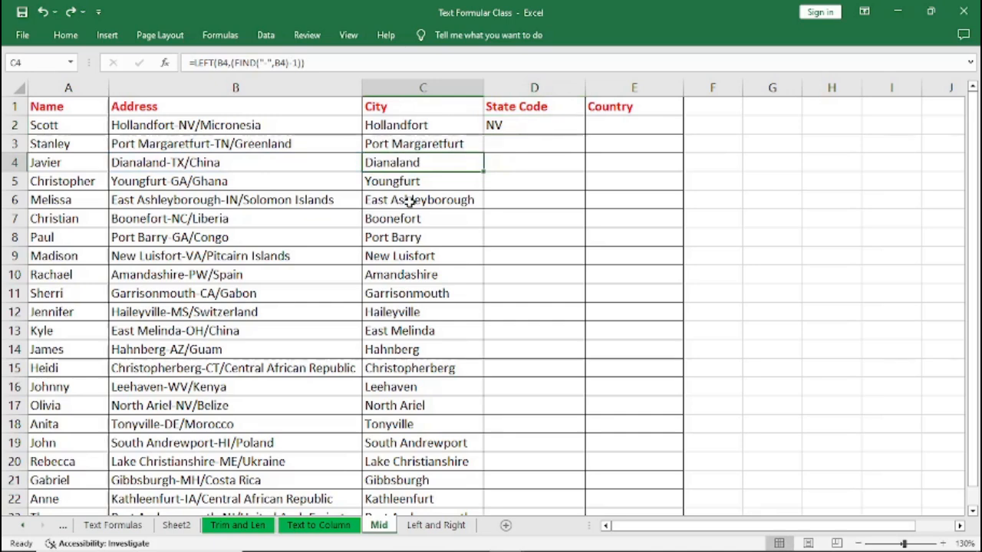
# Step: Copy the (FIND("-",B2)-1) expression from the City formula in C2
pyautogui.click(400, 128)
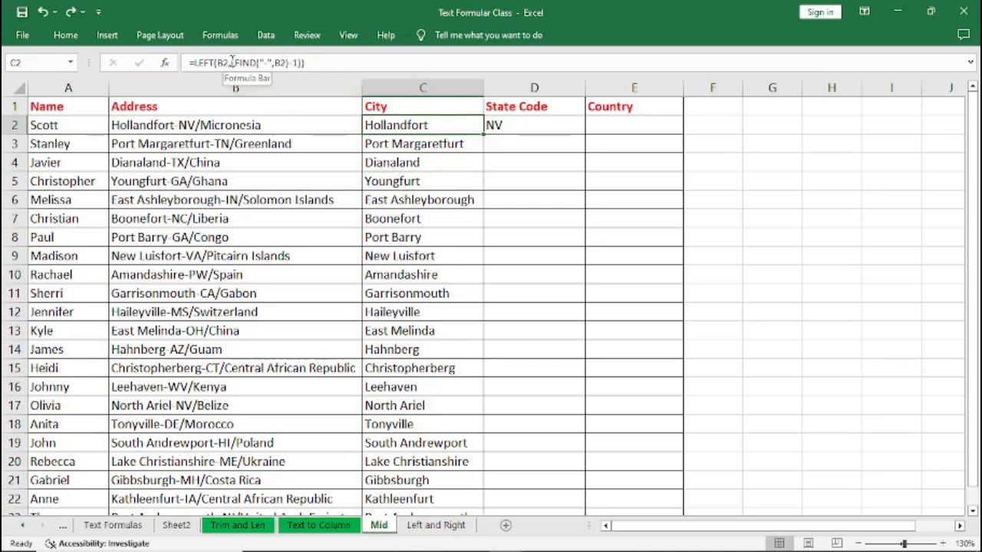
pyautogui.moveTo(232, 62); pyautogui.dragTo(303, 62)
pyautogui.hotkey('ctrl', 'c')
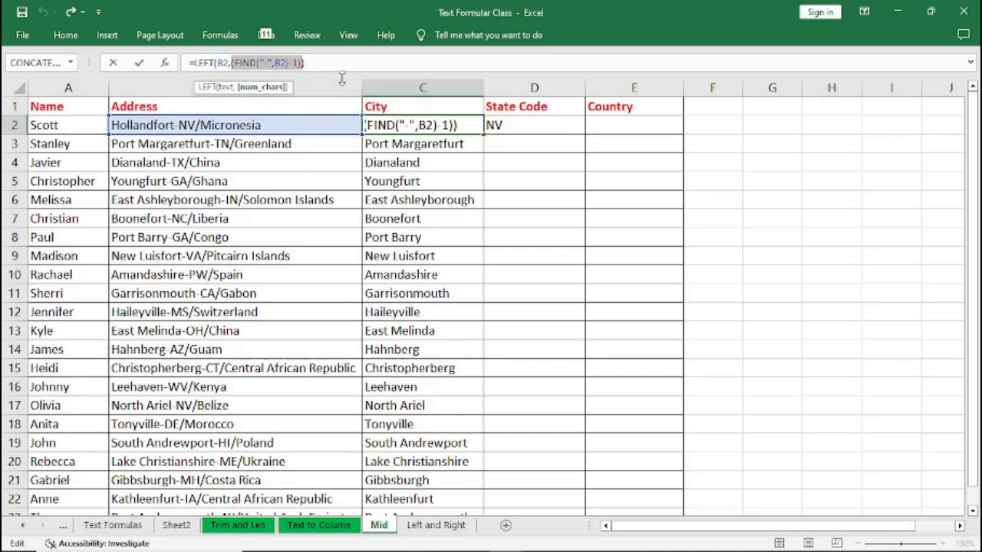
pyautogui.press('Return')
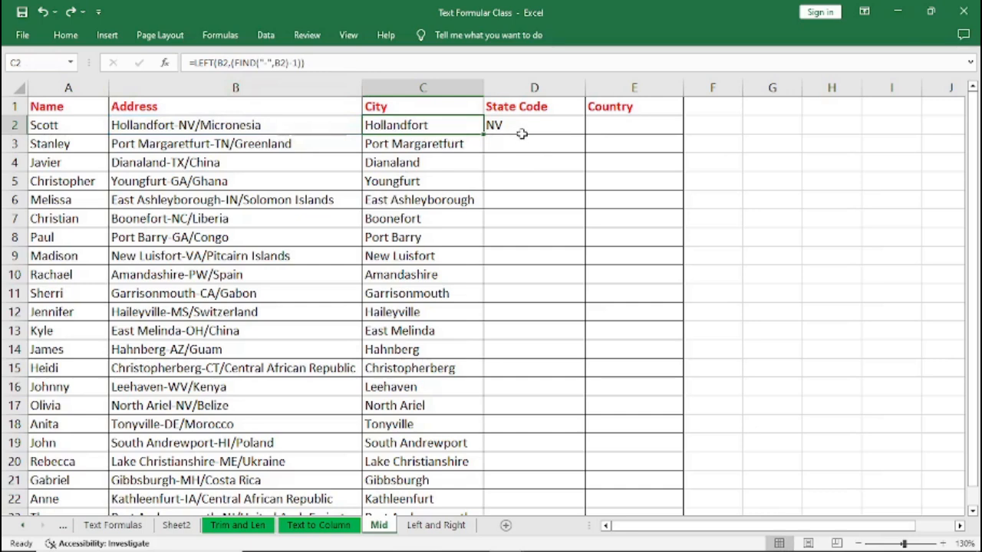
# Step: Start a new MID formula in D2 with B2 as the text and the copied FIND expression as the start position
pyautogui.click(521, 126)
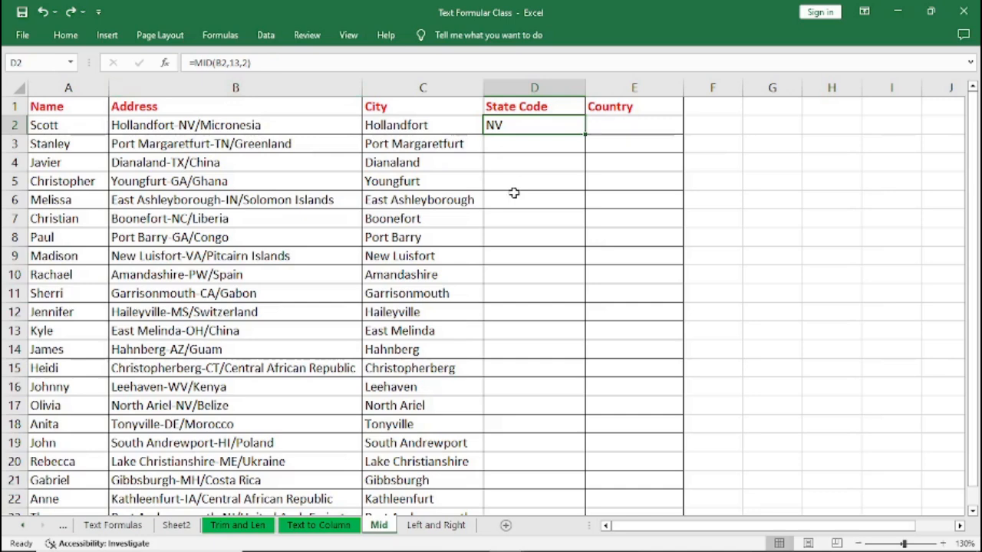
pyautogui.write('=')
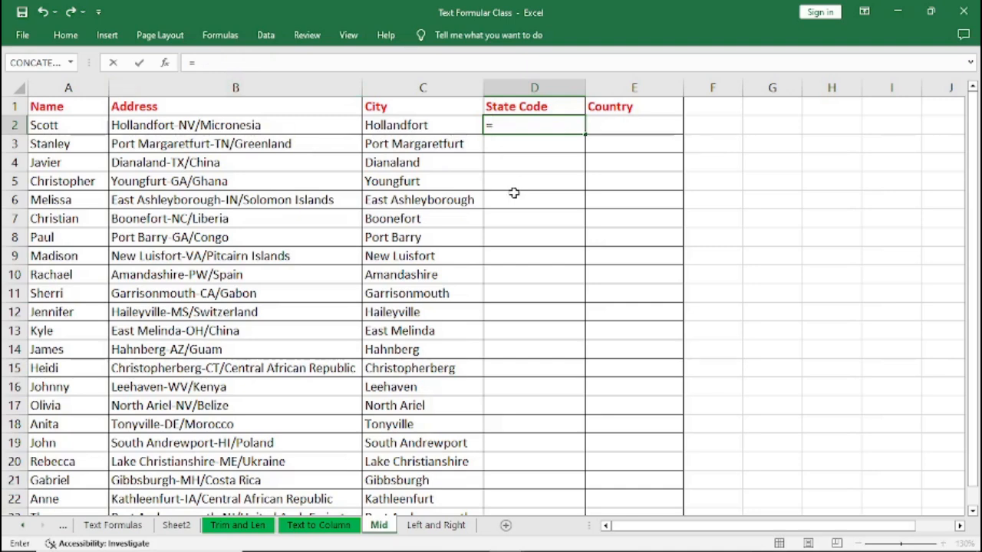
pyautogui.write('MID')
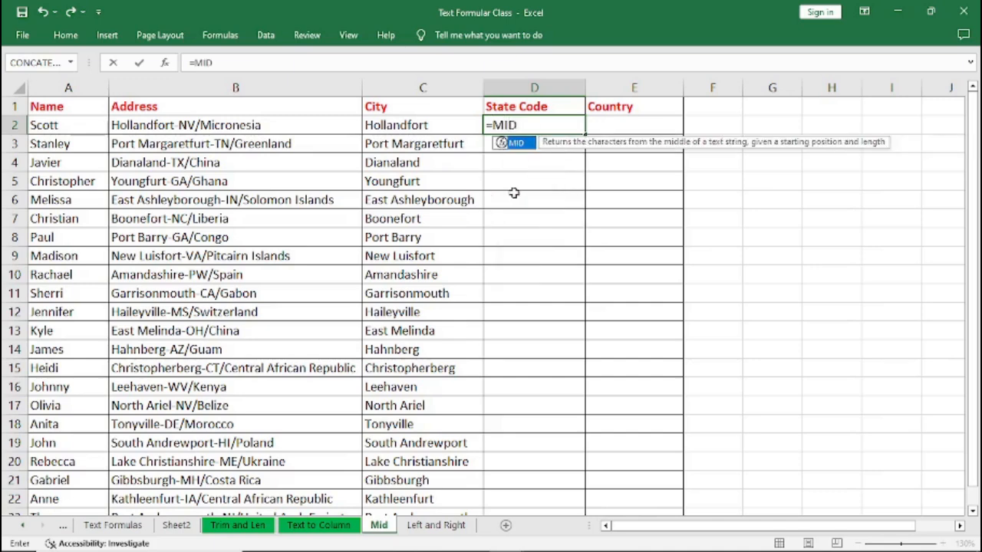
pyautogui.write('(')
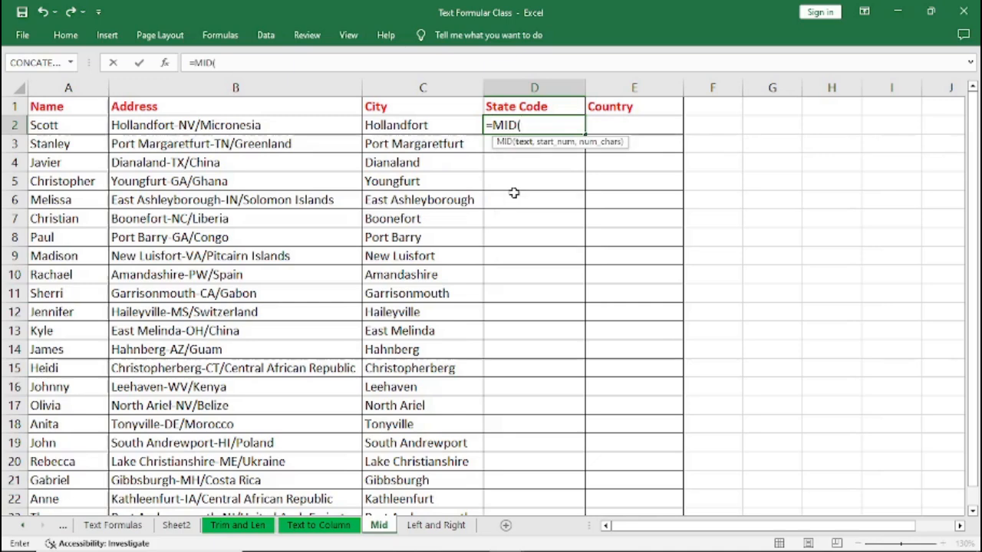
pyautogui.write('B')
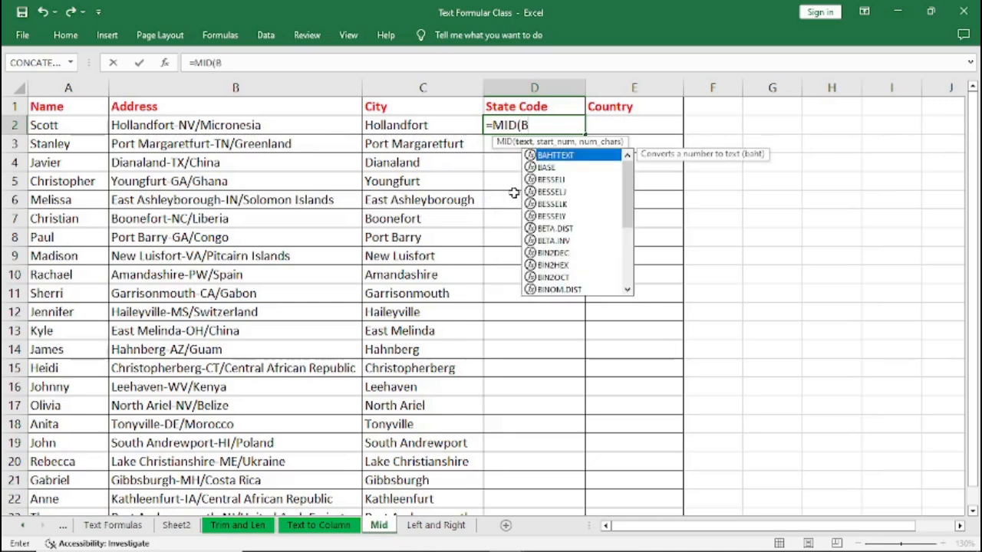
pyautogui.write('2,')
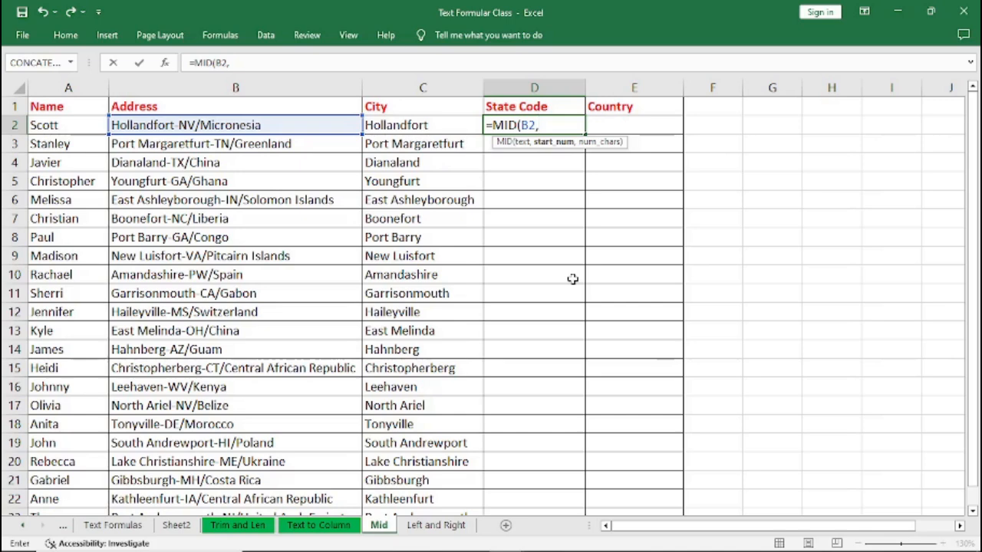
pyautogui.hotkey('ctrl', 'v')
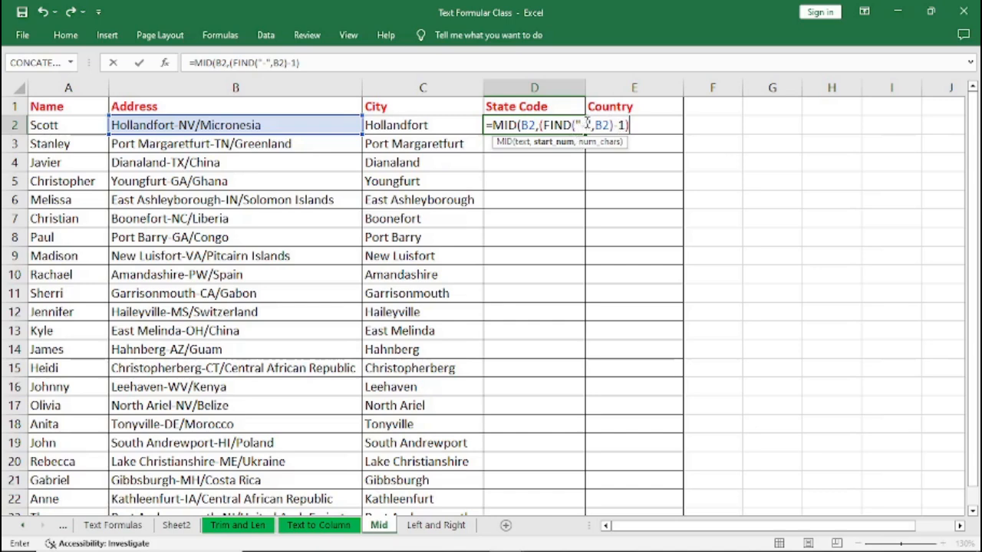
# Step: Change the FIND offset to +1 and extract two characters, completing D2 as =MID(B2,(FIND("-",B2)+1),2)
pyautogui.click(624, 125)
pyautogui.press('BackSpace')
pyautogui.write('+')
pyautogui.write(',')
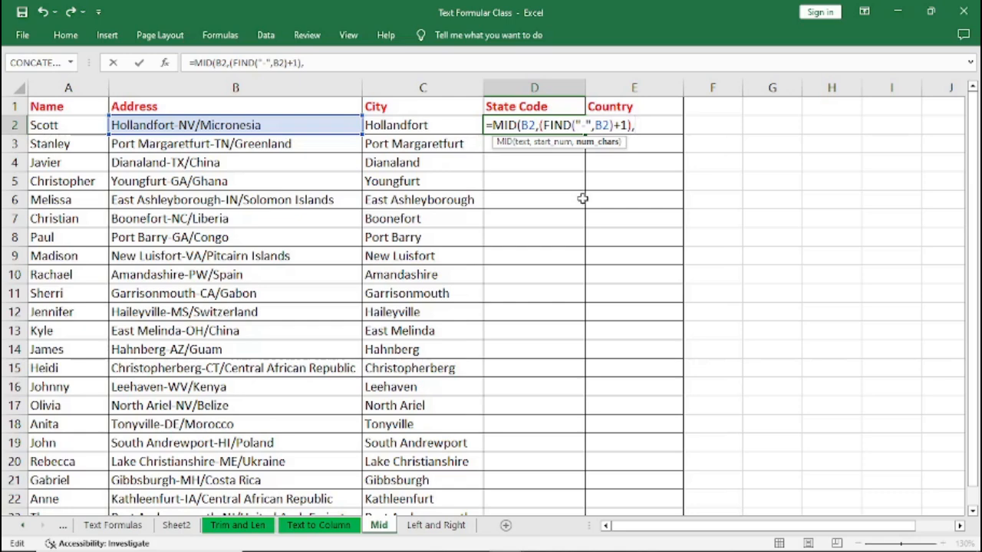
pyautogui.write('2)')
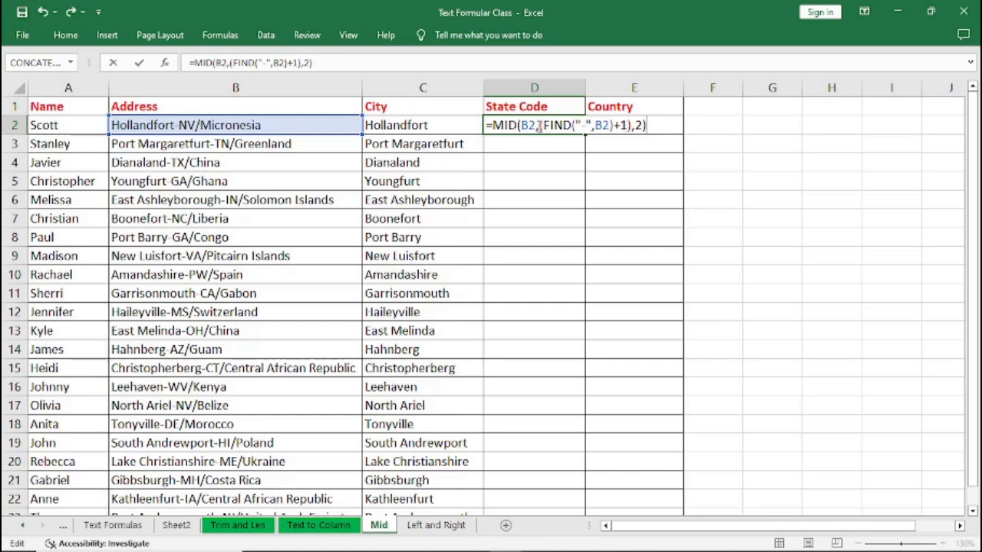
pyautogui.moveTo(538, 126); pyautogui.dragTo(631, 126)
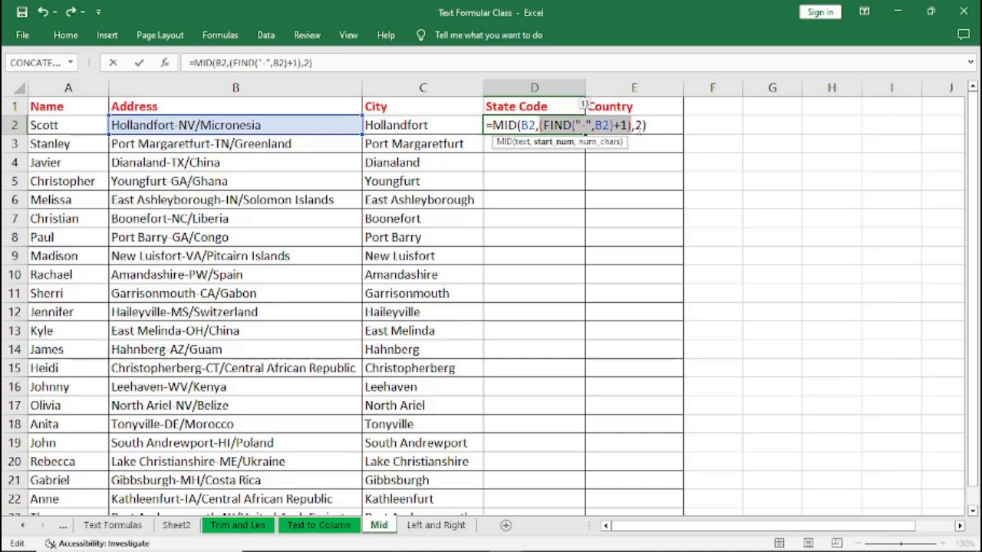
pyautogui.click(649, 126)
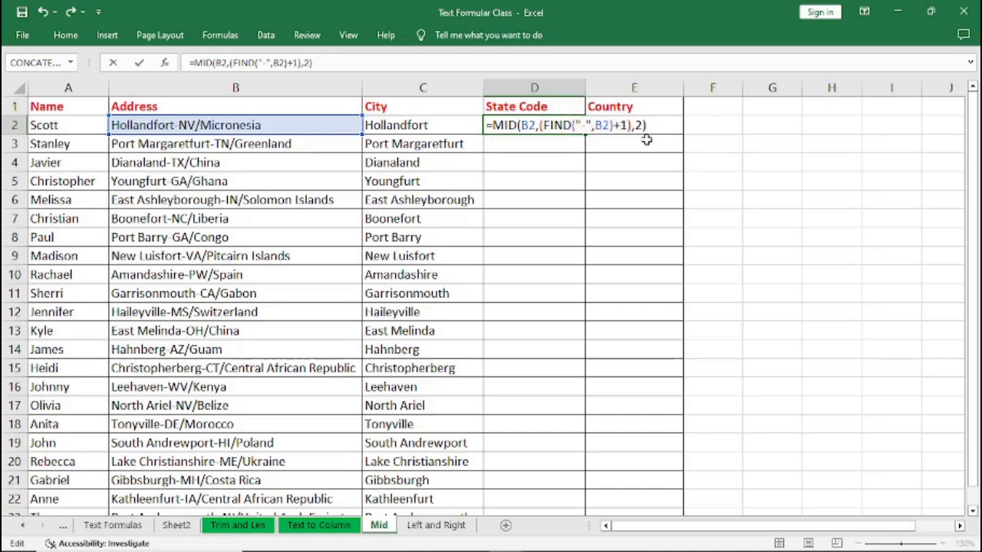
pyautogui.press('Return')
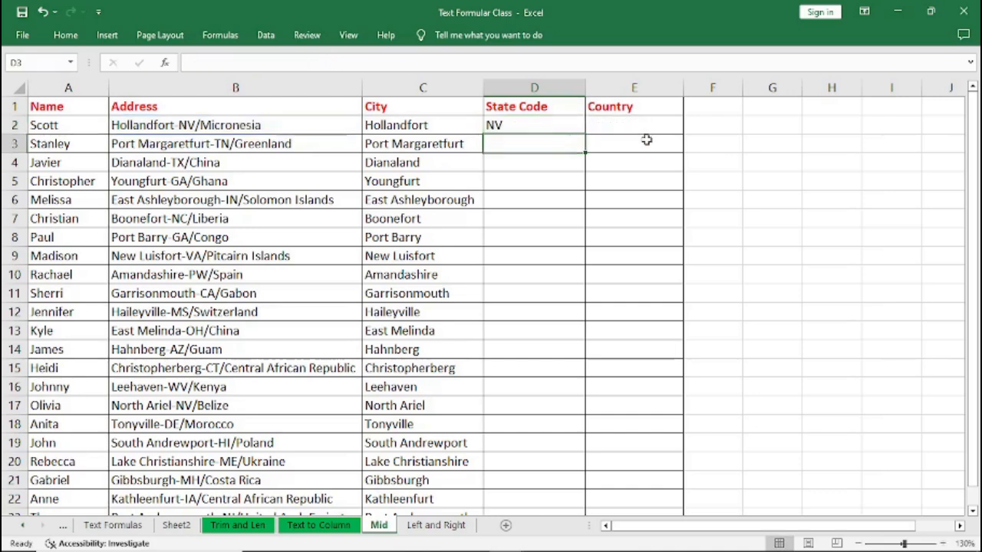
# Step: Fill D2's MID and FIND formula down the State Code column and check the copied formula in D3
pyautogui.click(517, 125)
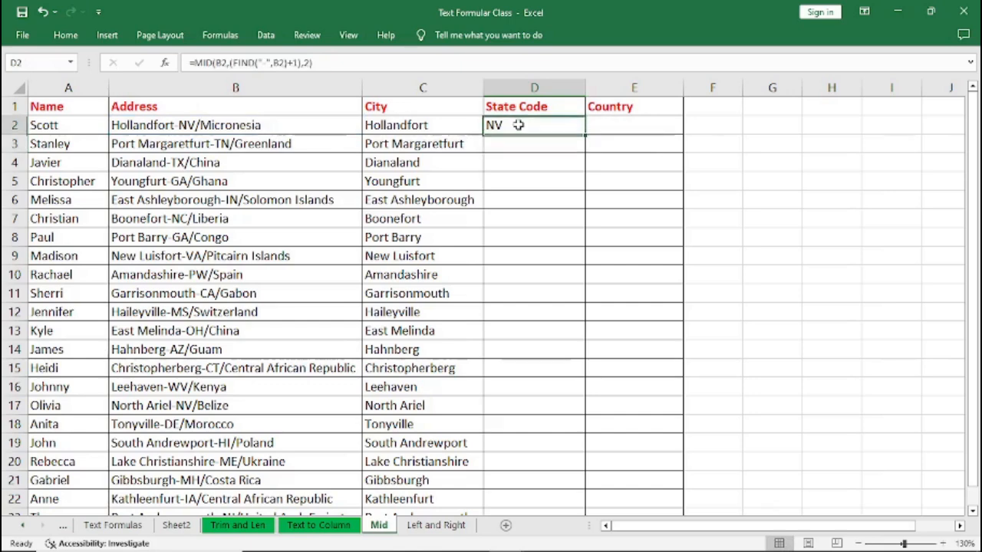
pyautogui.doubleClick(587, 133)
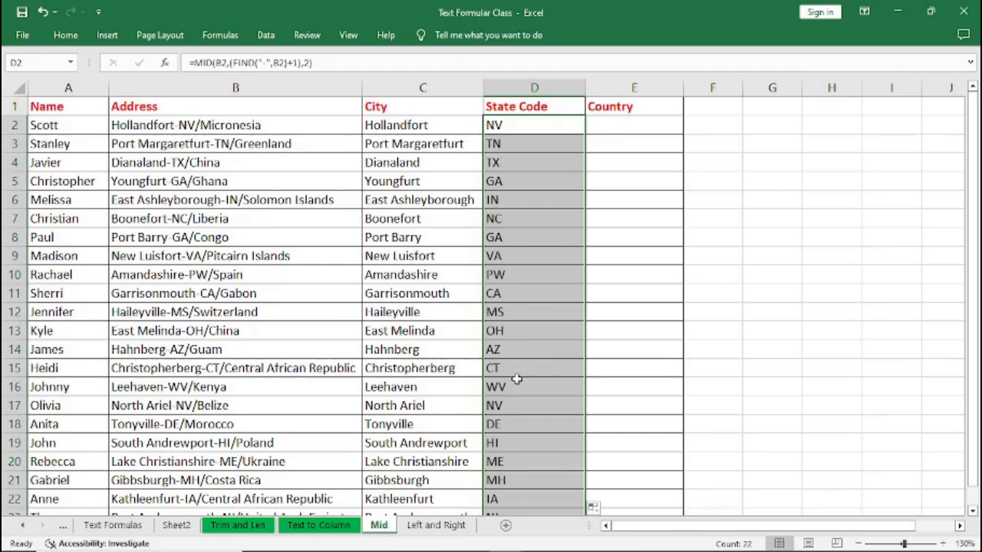
pyautogui.click(508, 144)
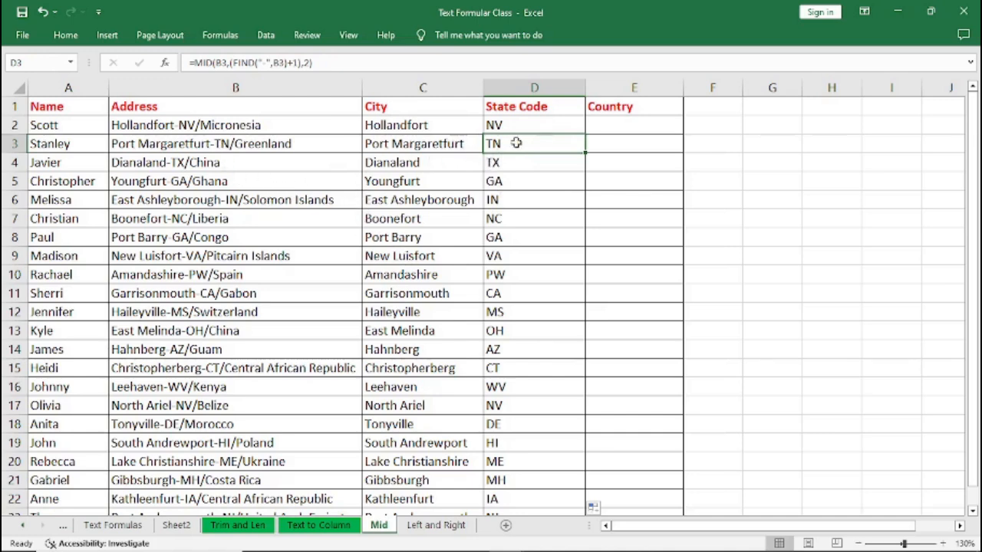
# Step: Enter =RIGHT(B2,10) in E2 to extract the last ten characters of the address as the country
pyautogui.click(611, 127)
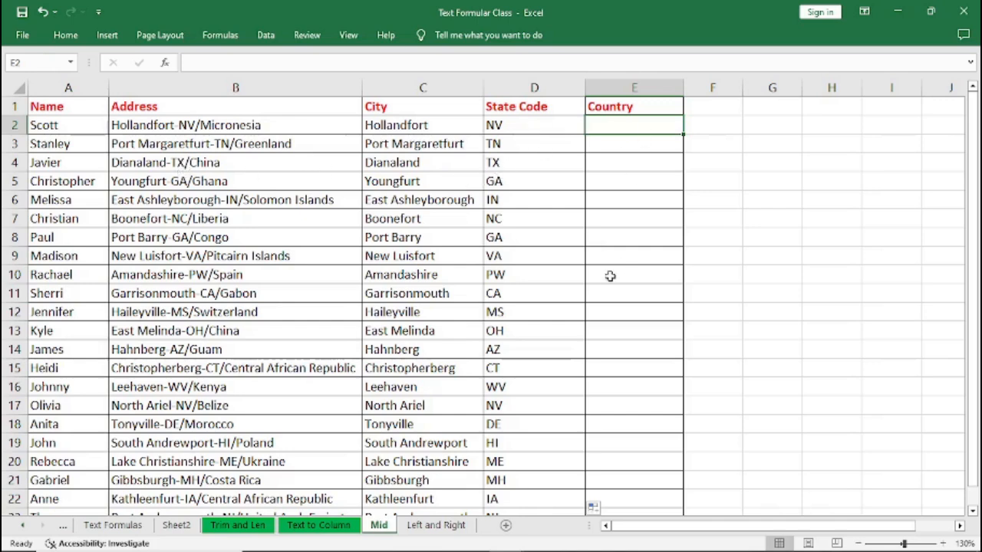
pyautogui.write('=')
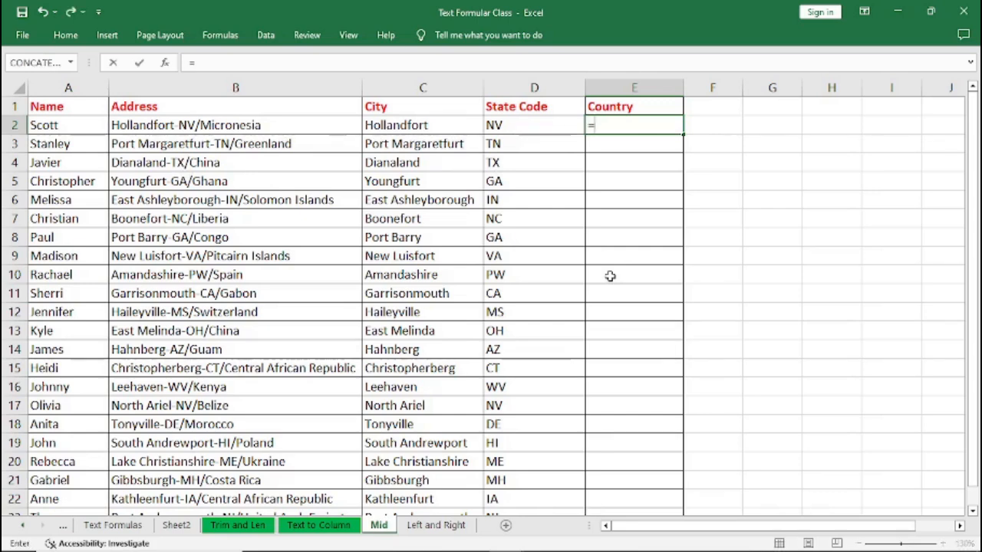
pyautogui.write('R')
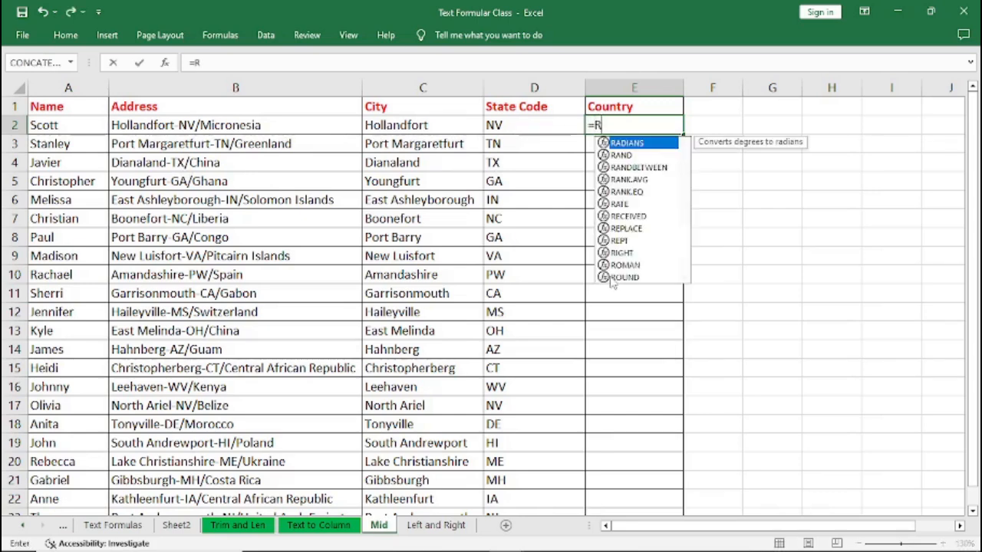
pyautogui.write('IGHT')
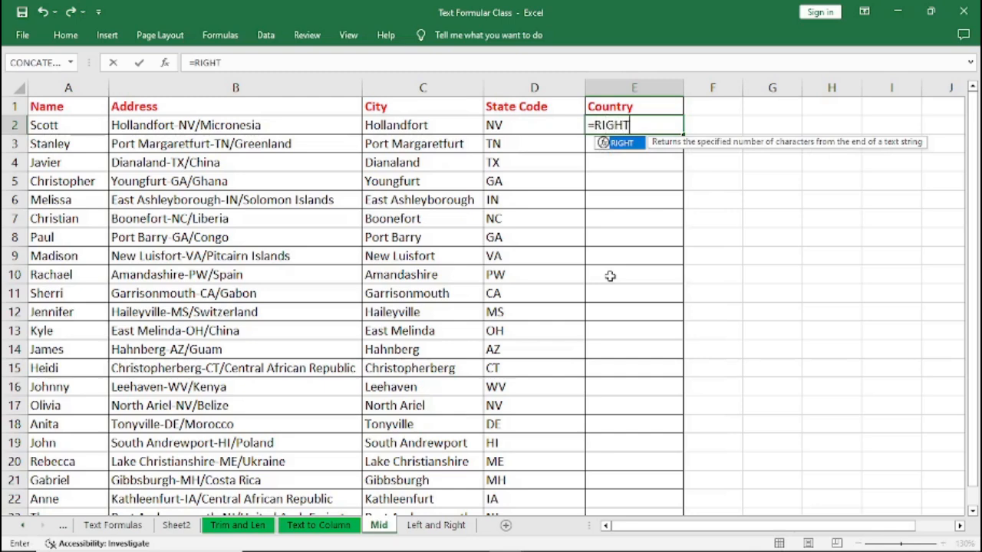
pyautogui.write('(')
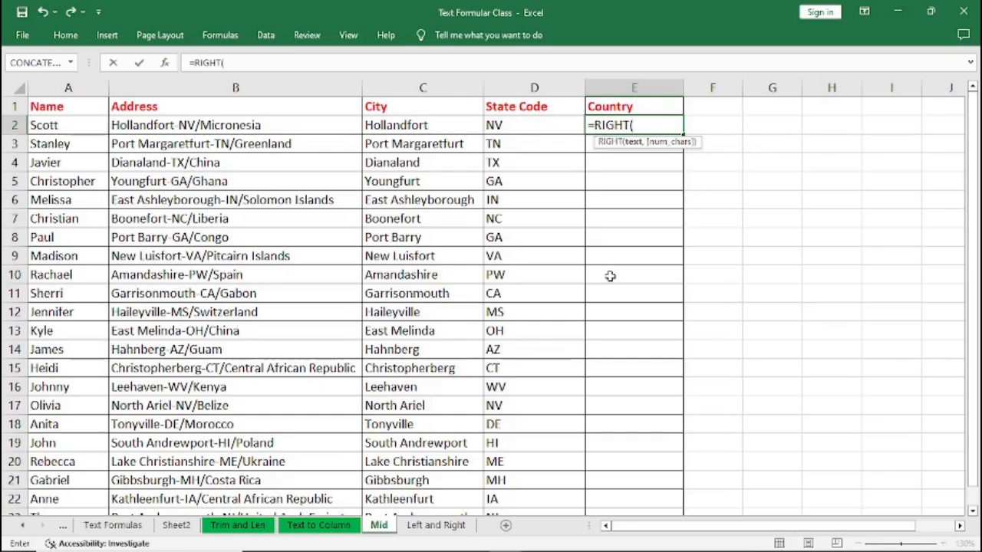
pyautogui.write('B')
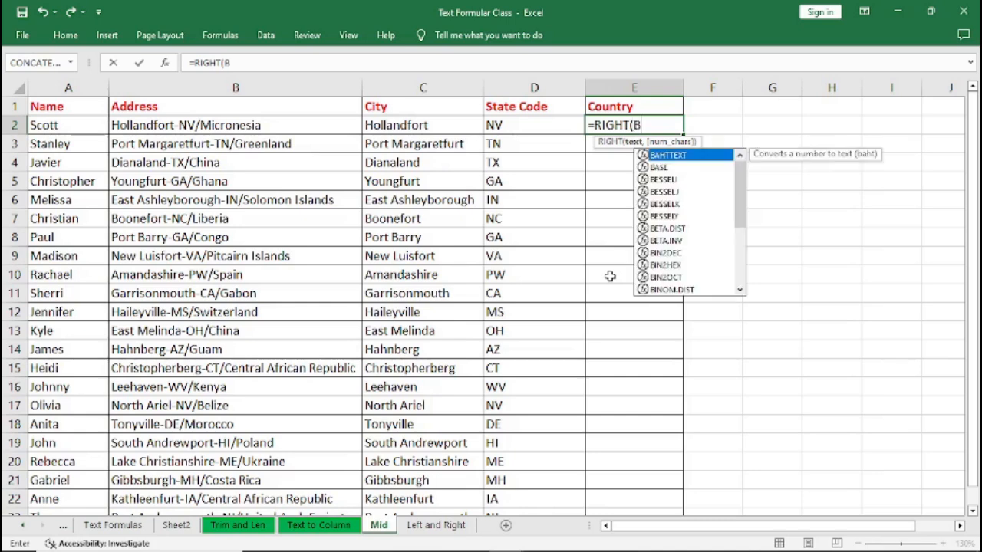
pyautogui.write('2,')
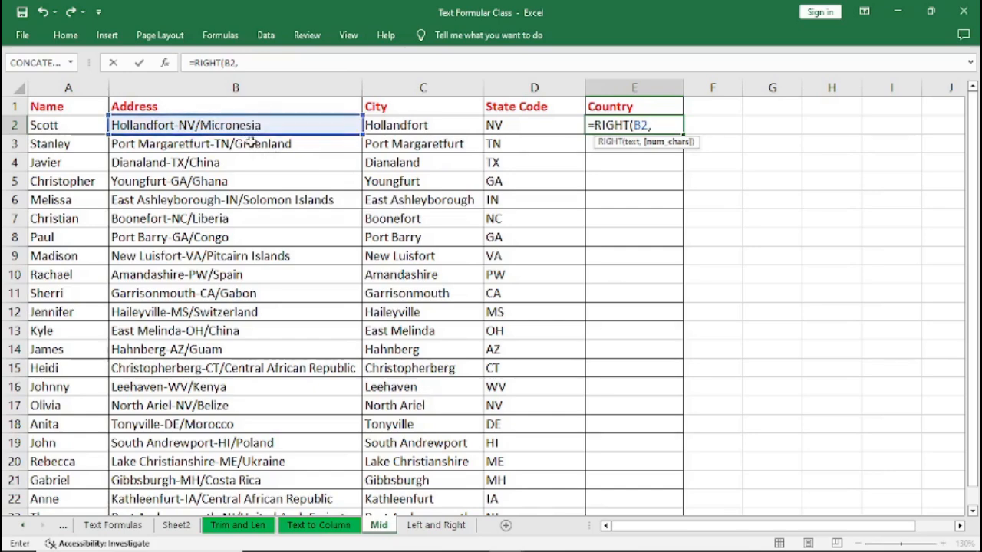
pyautogui.write('10')
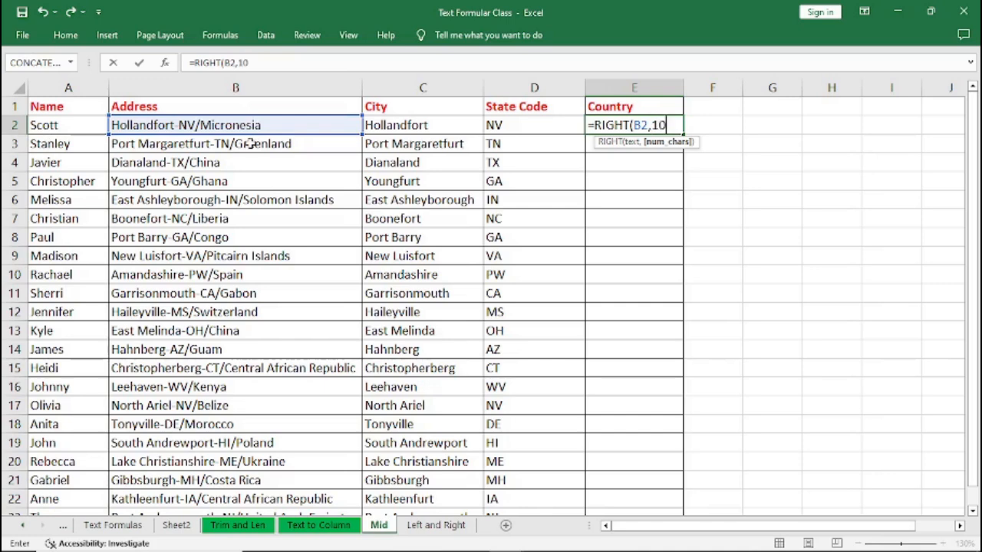
pyautogui.write(')')
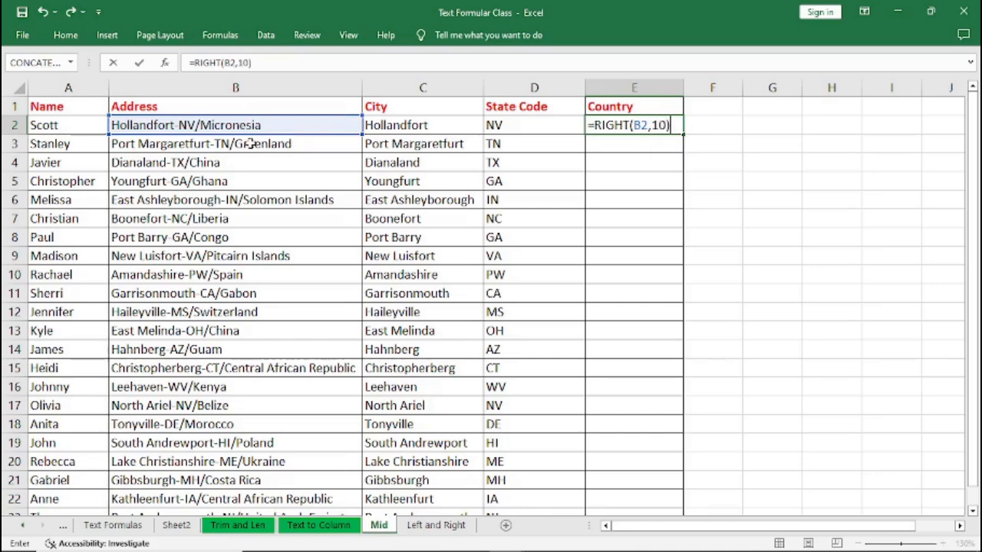
pyautogui.press('Return')
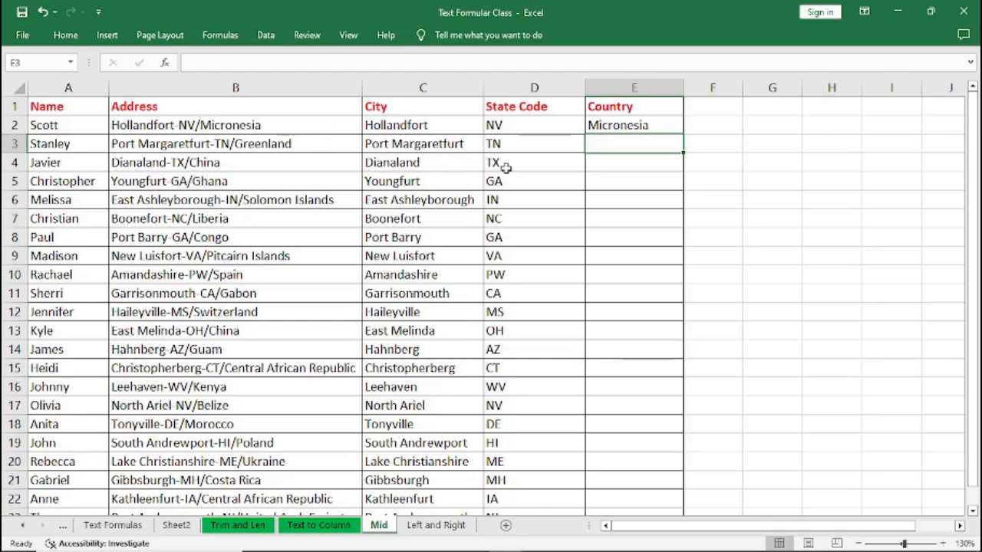
# Step: Insert a blank column between State Code and Country
pyautogui.click(611, 127)
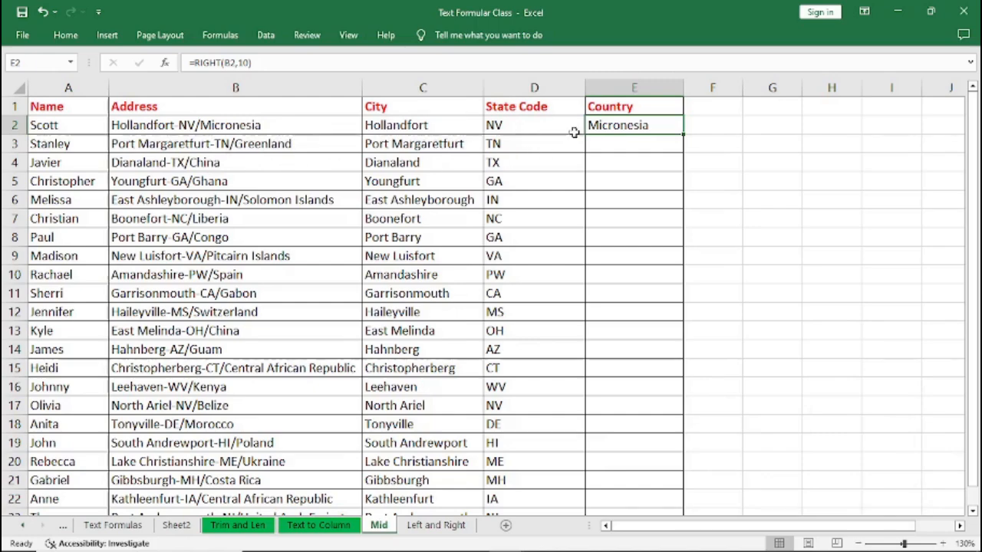
pyautogui.click(620, 88)
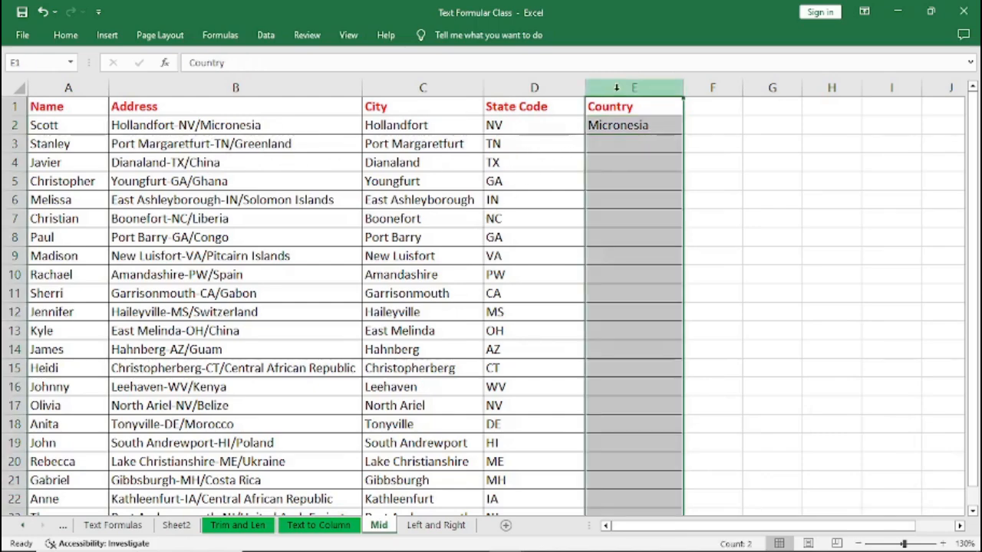
pyautogui.rightClick(619, 91)
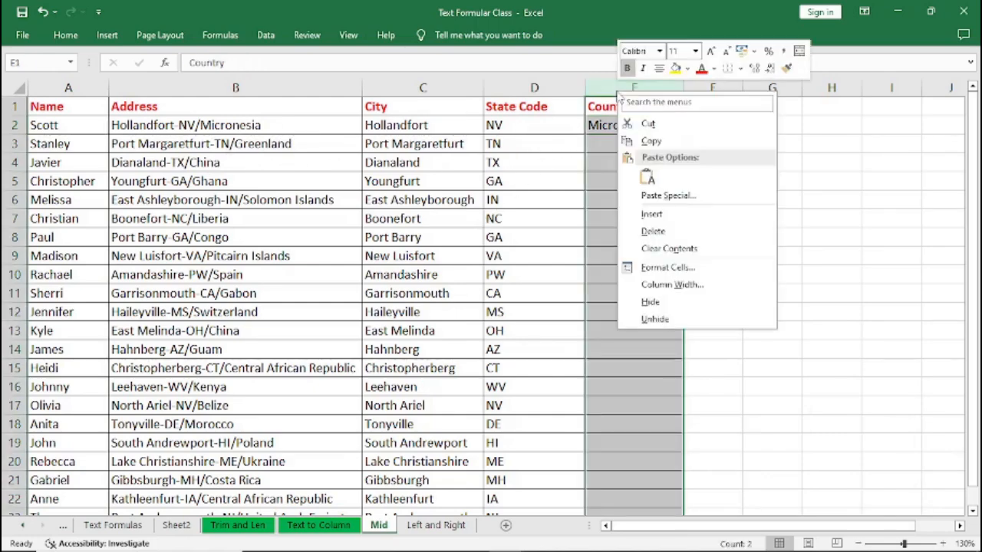
pyautogui.click(644, 217)
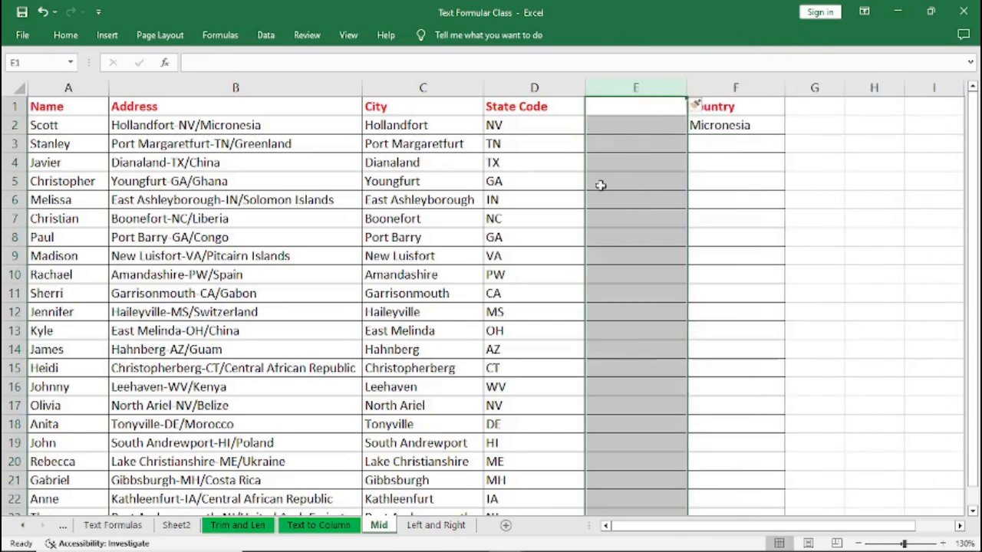
# Step: Enter the header LEN in E1 of the new column
pyautogui.click(618, 106)
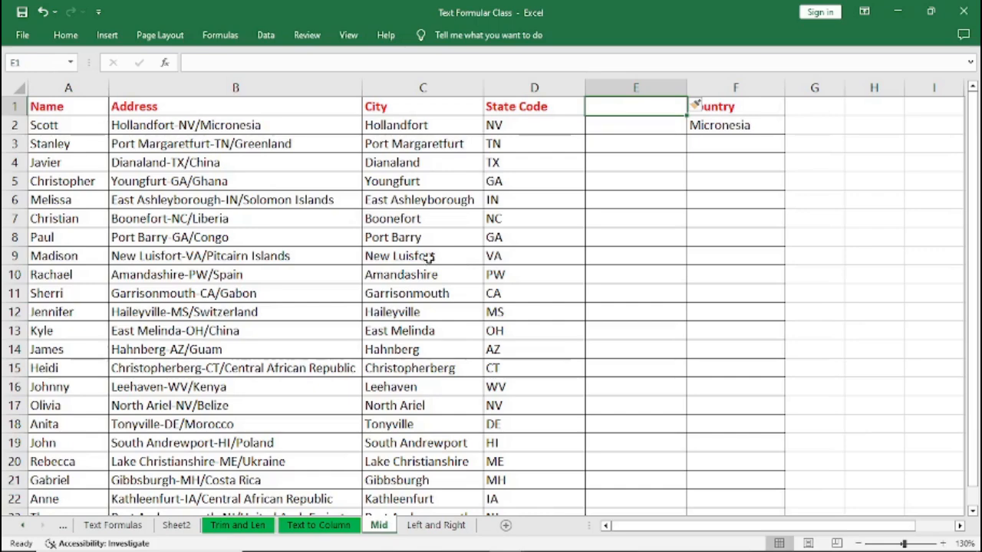
pyautogui.write('L')
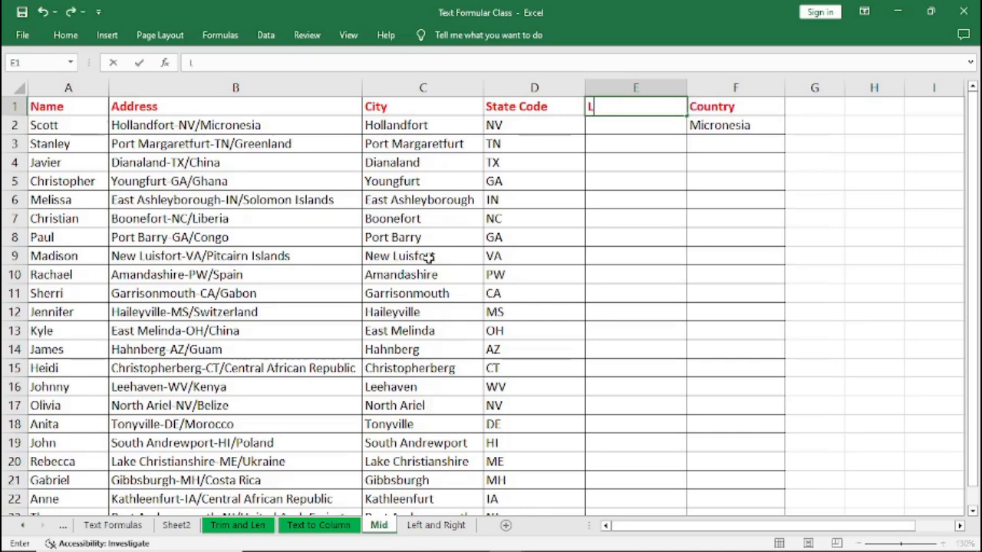
pyautogui.write('EN')
pyautogui.click(605, 130)
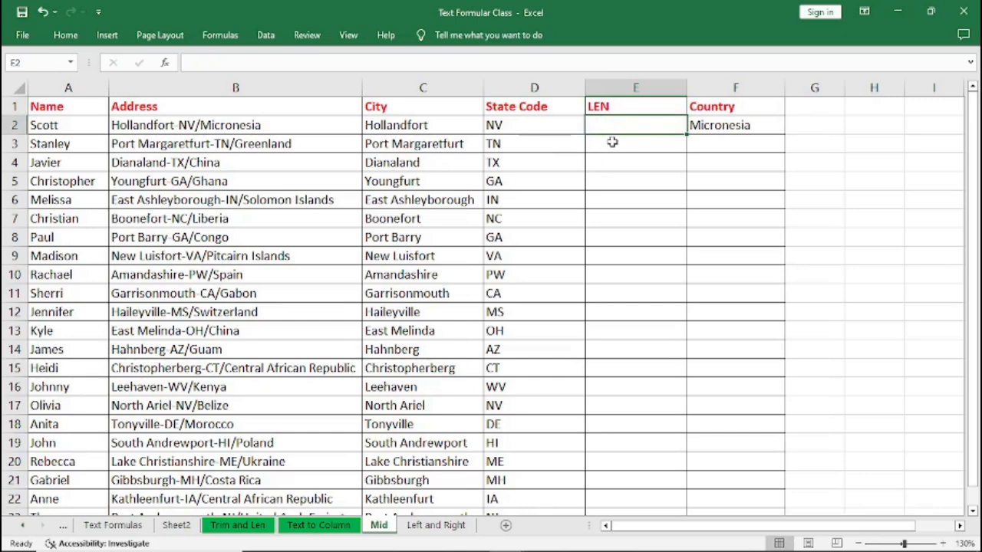
# Step: Enter =LEN(B2) in E2 to count the characters of the first address
pyautogui.click(198, 125)
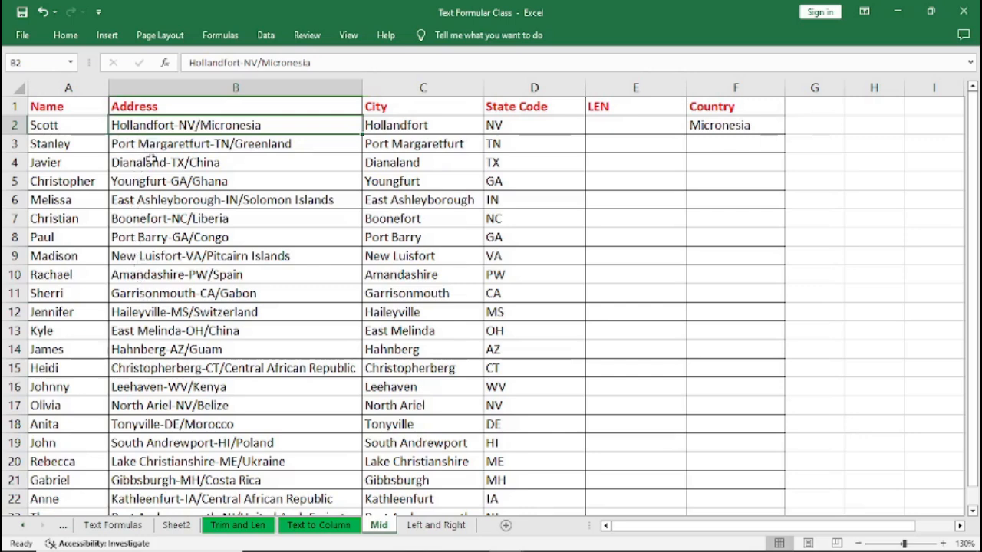
pyautogui.click(604, 128)
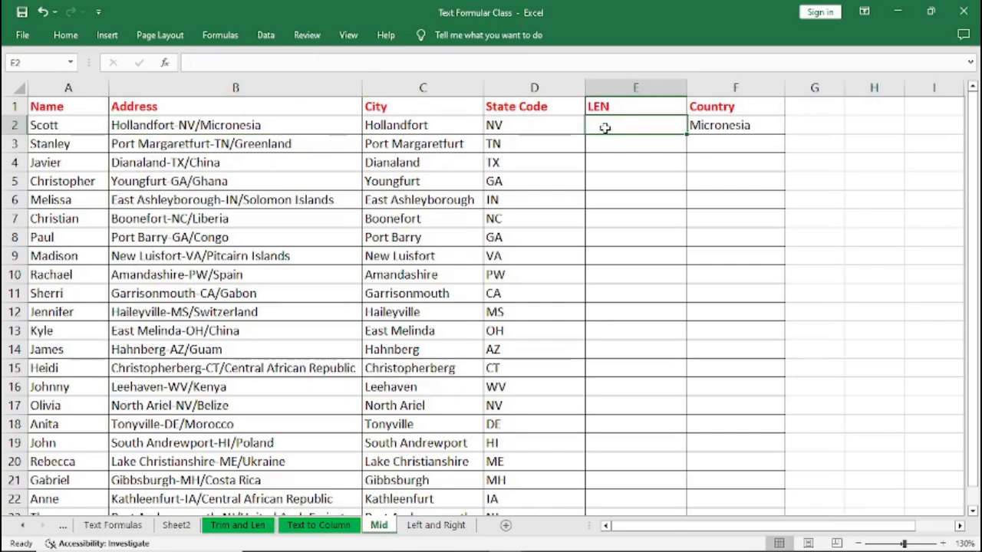
pyautogui.write('=LEN')
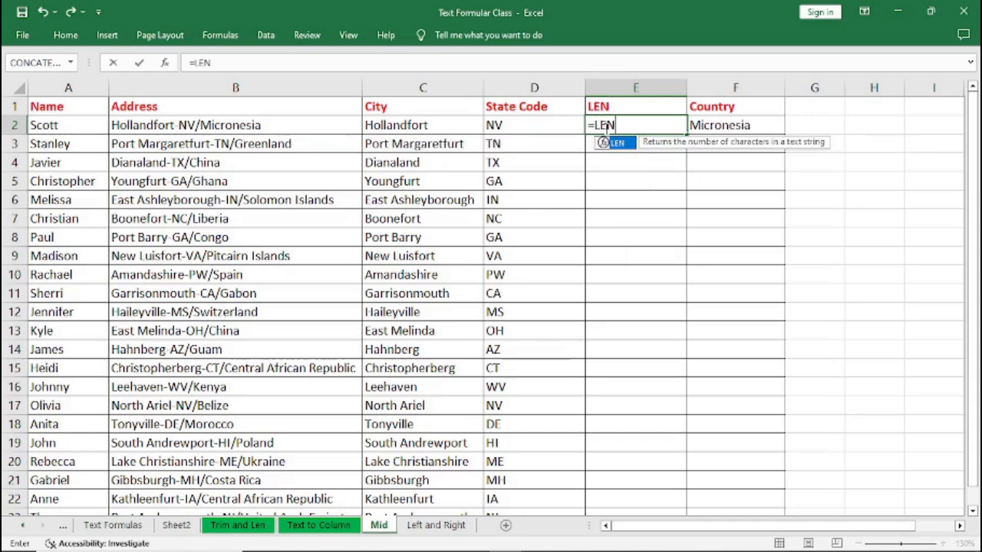
pyautogui.write('(')
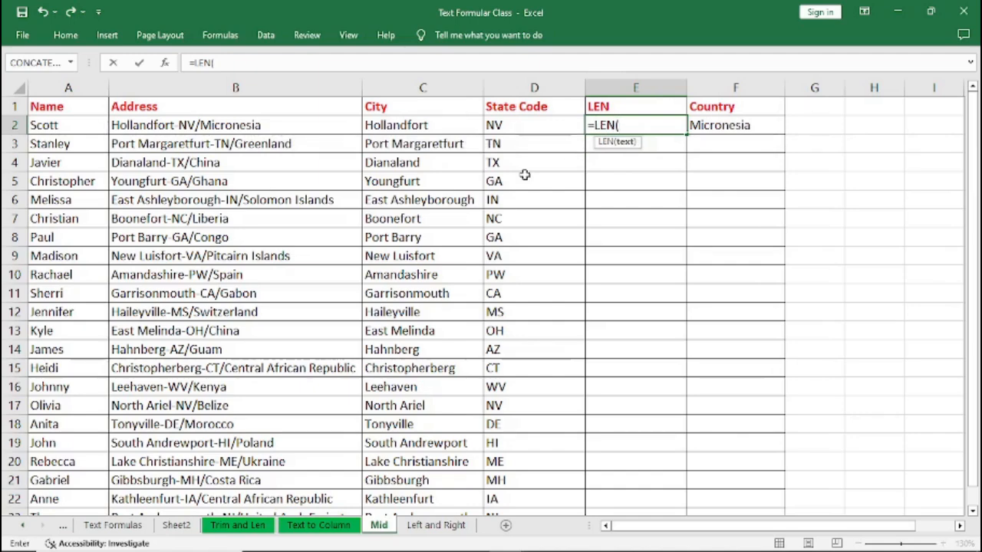
pyautogui.write('B2')
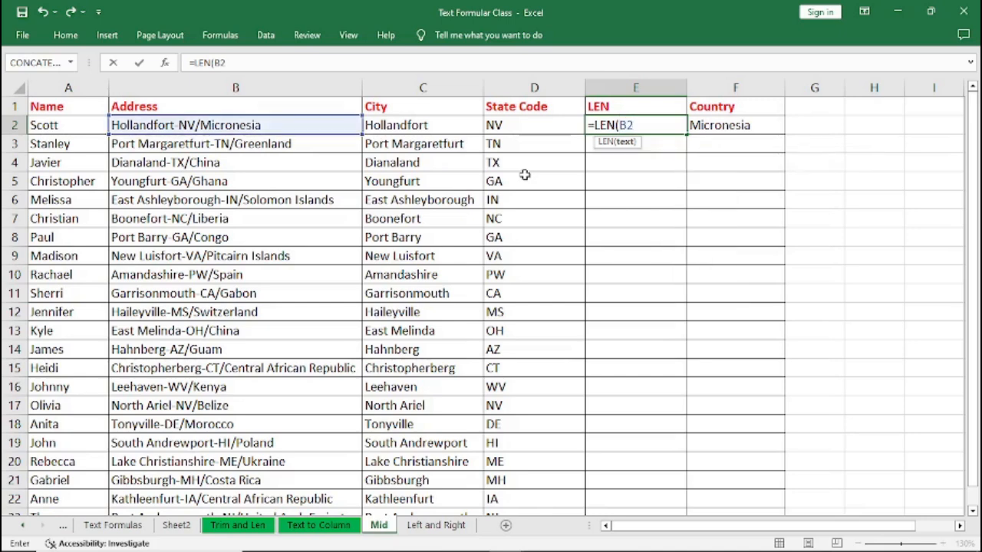
pyautogui.write(')')
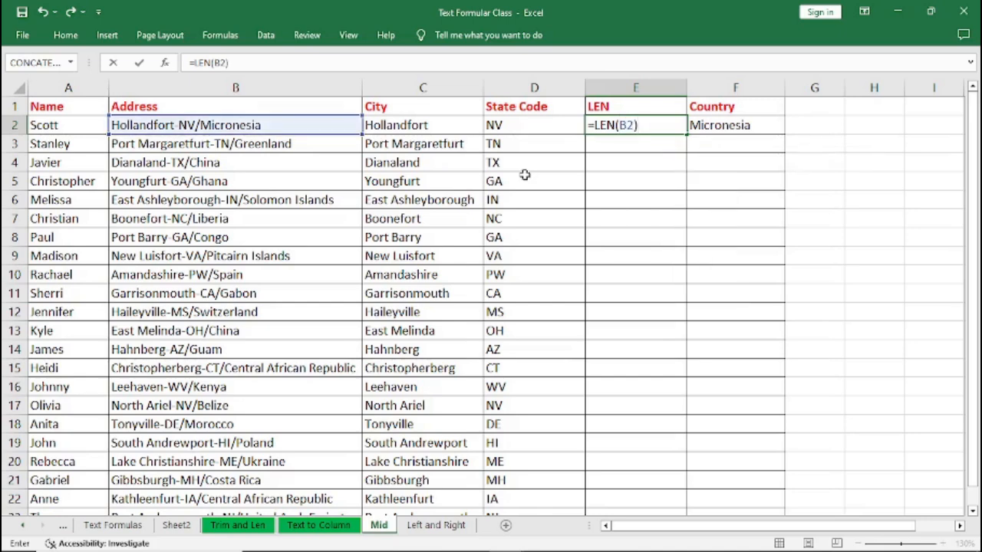
pyautogui.press('Return')
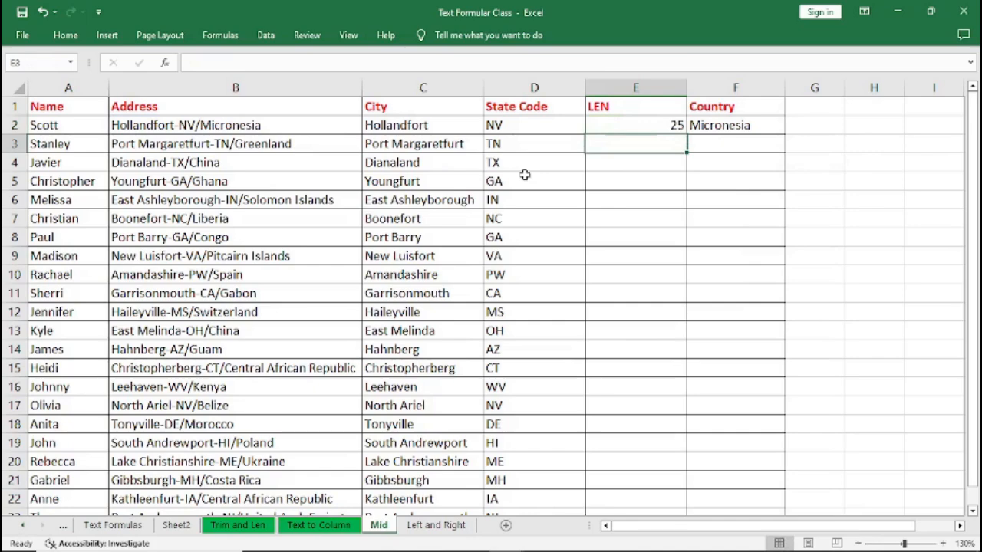
# Step: Fill E2's LEN formula down the LEN column for all address rows
pyautogui.click(623, 125)
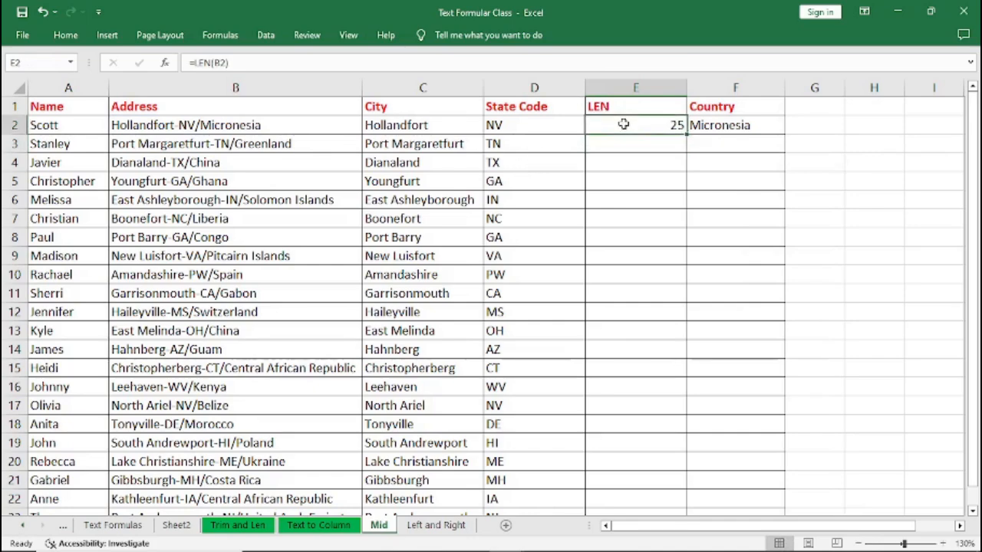
pyautogui.doubleClick(686, 135)
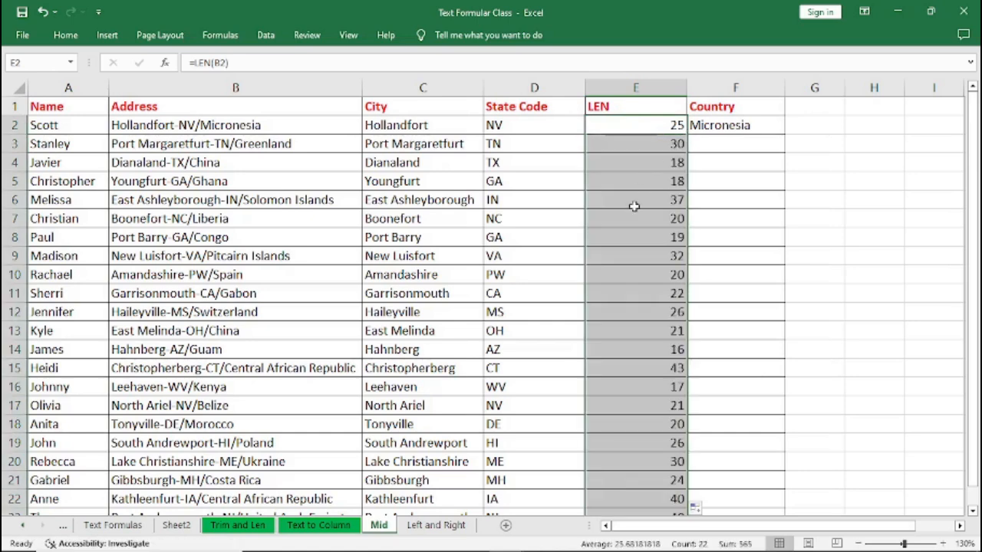
pyautogui.click(667, 126)
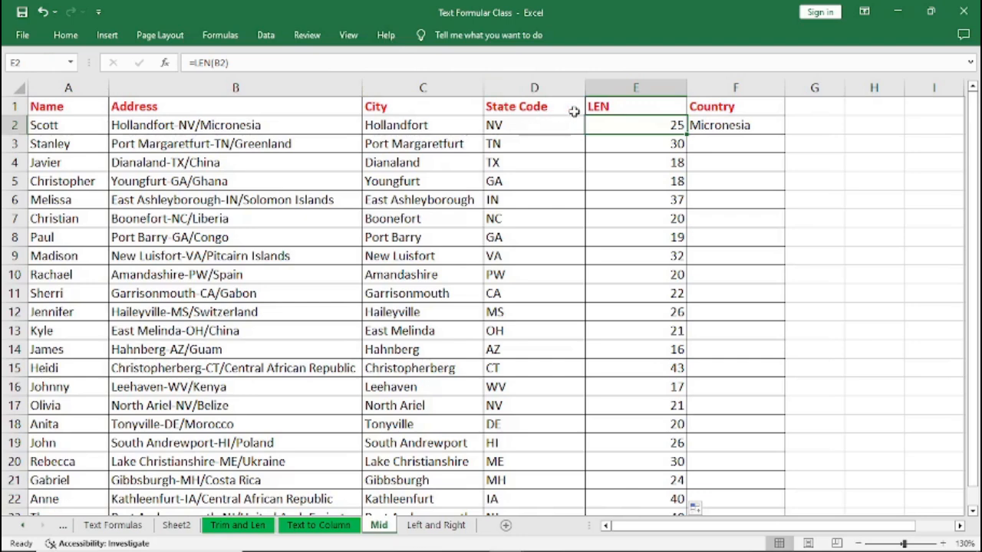
pyautogui.click(720, 98)
pyautogui.rightClick(721, 99)
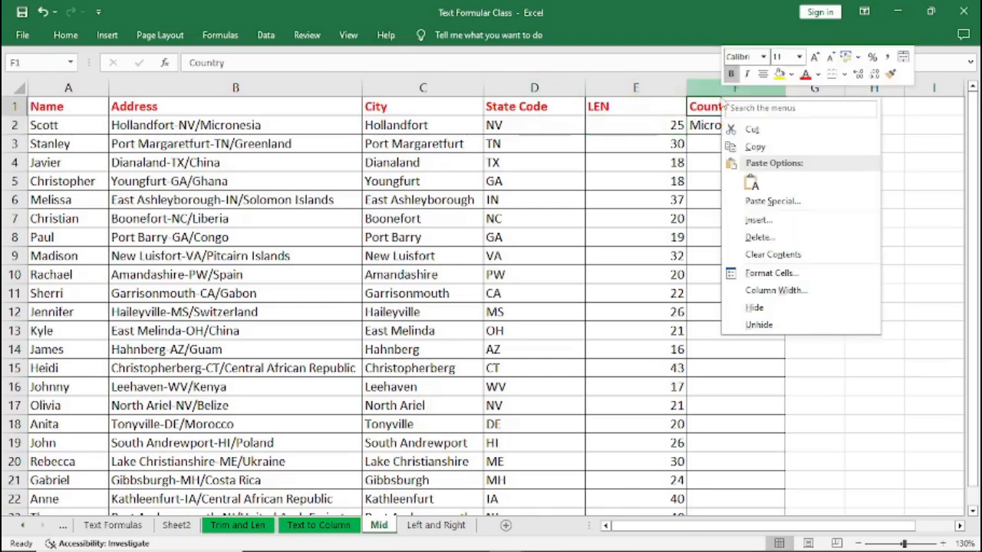
pyautogui.click(757, 220)
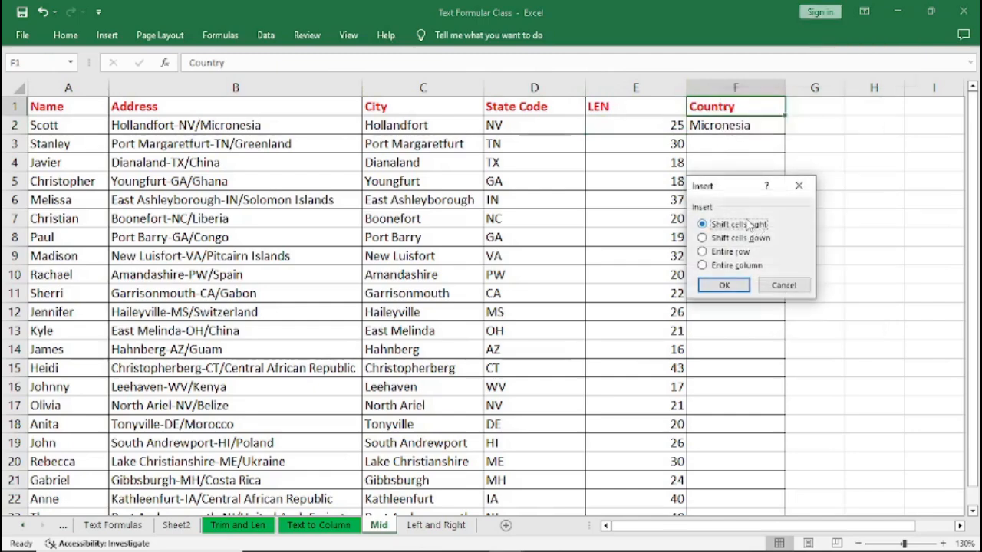
pyautogui.click(803, 187)
pyautogui.click(663, 167)
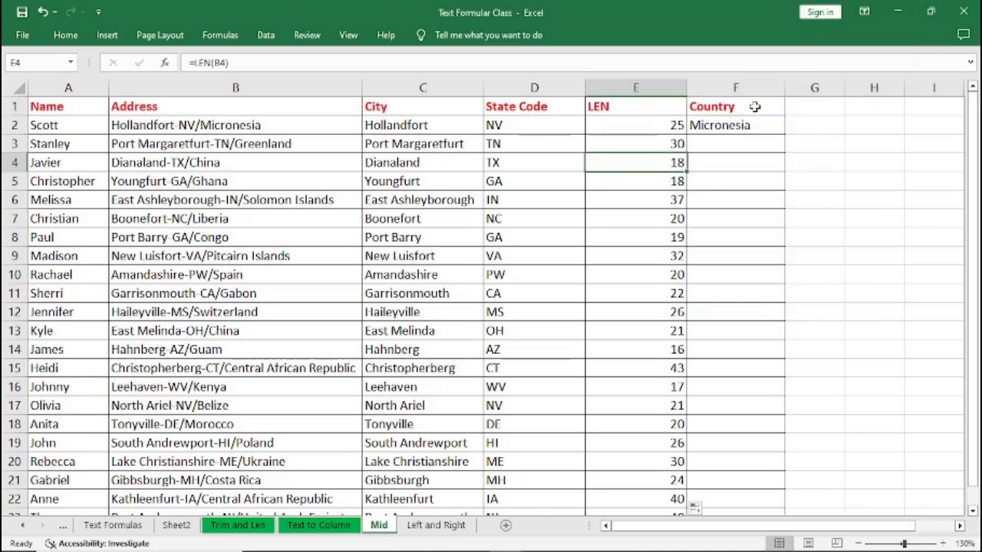
# Step: Insert a blank column between LEN and Country
pyautogui.click(749, 86)
pyautogui.rightClick(747, 87)
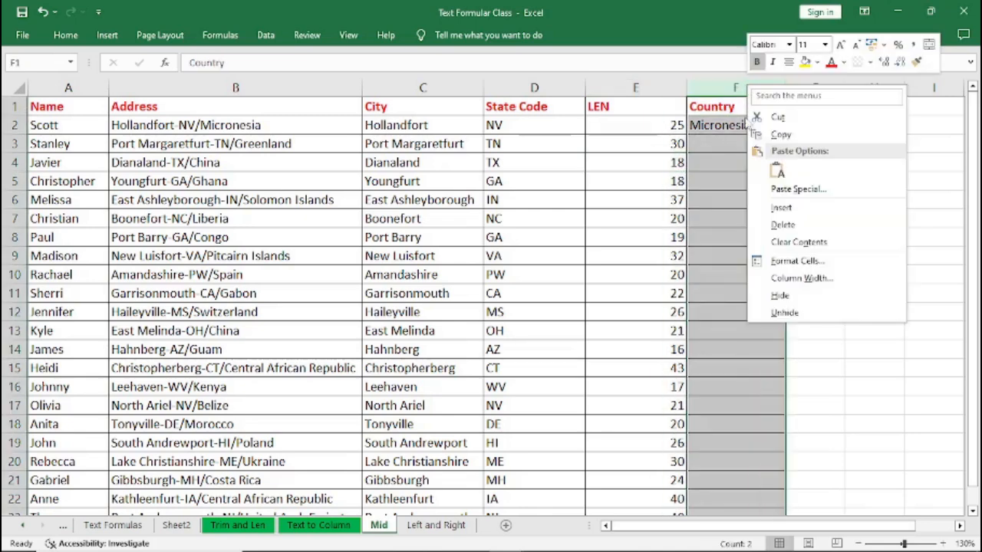
pyautogui.click(781, 207)
pyautogui.click(725, 167)
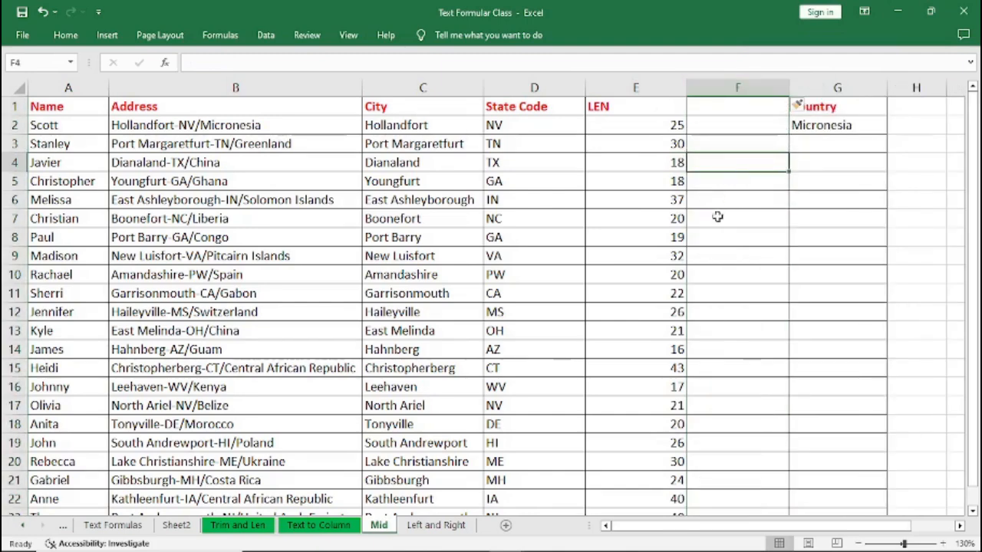
# Step: Enter =FIND("/",B2) in F2 to locate the slash within the first address
pyautogui.click(653, 127)
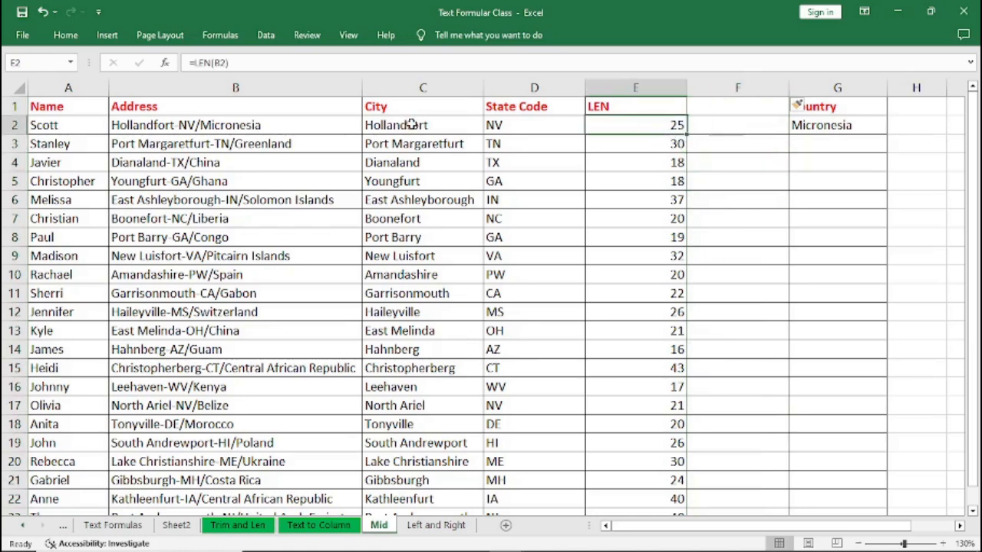
pyautogui.click(276, 131)
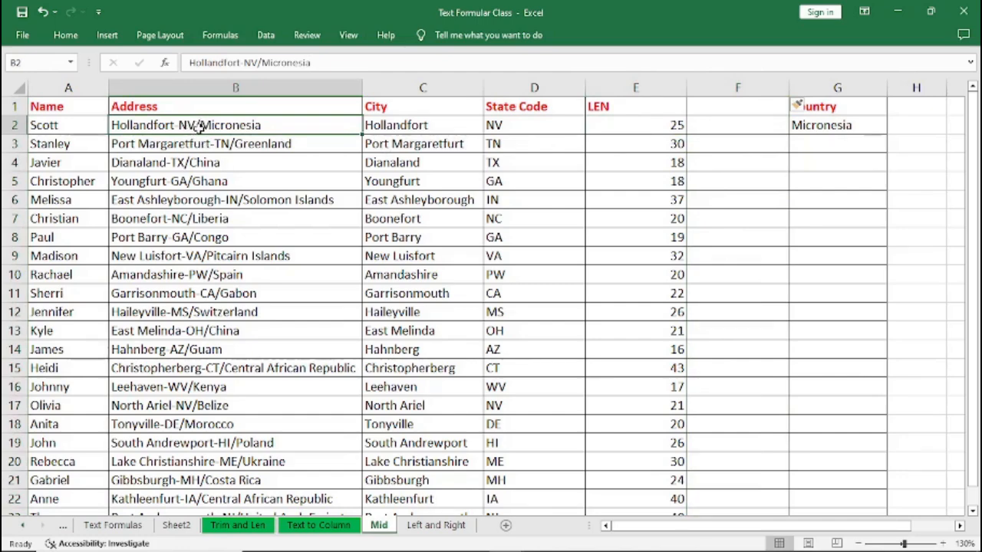
pyautogui.click(718, 125)
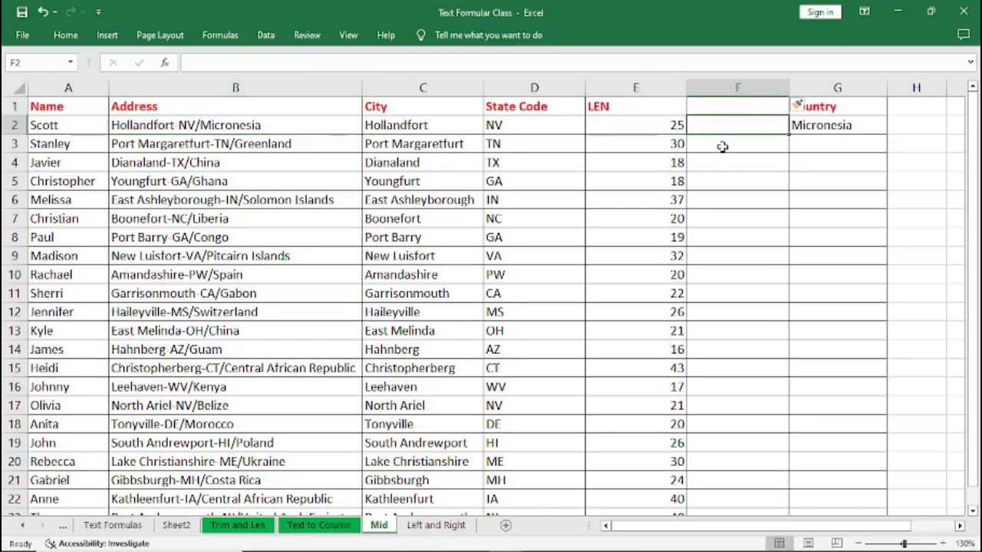
pyautogui.write('=')
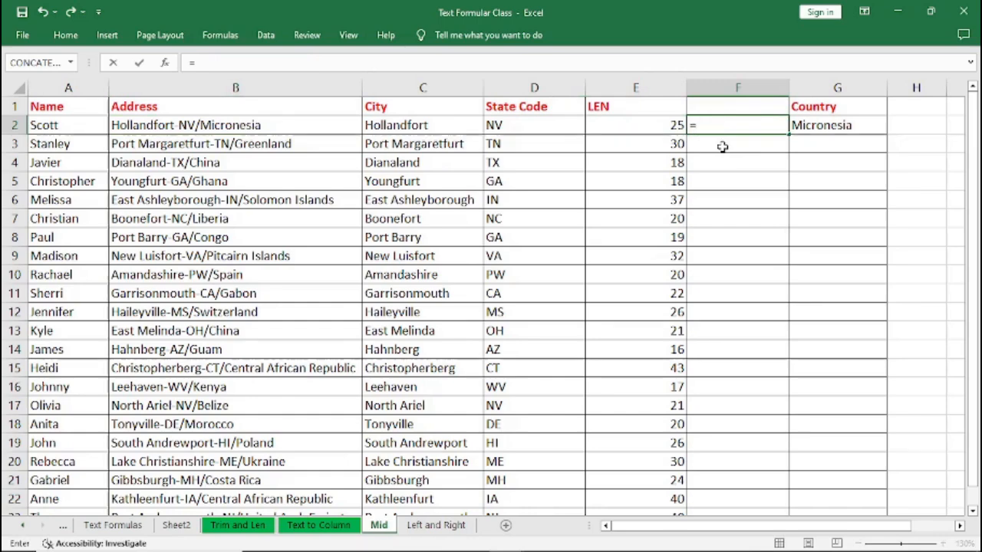
pyautogui.write('FIND')
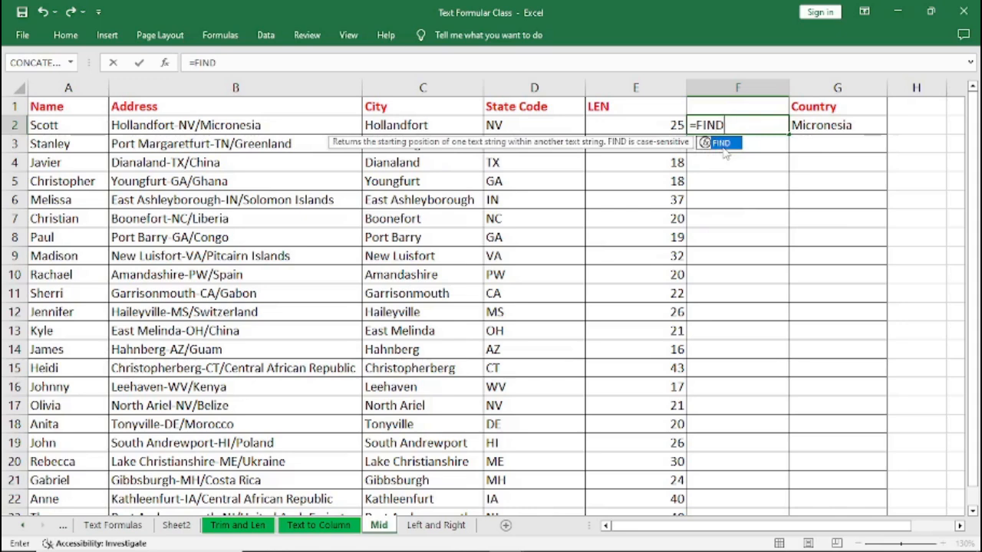
pyautogui.doubleClick(721, 144)
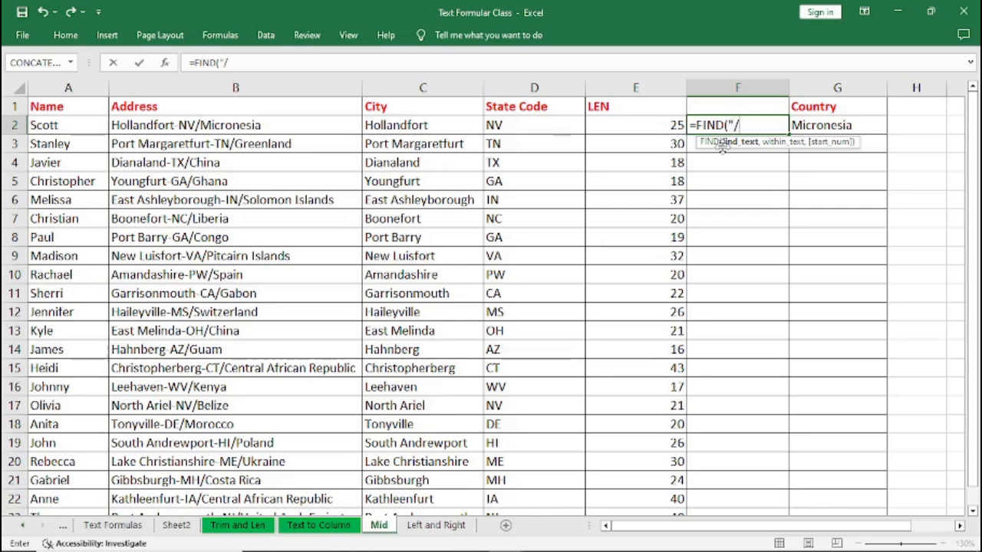
pyautogui.write('"')
pyautogui.write(',')
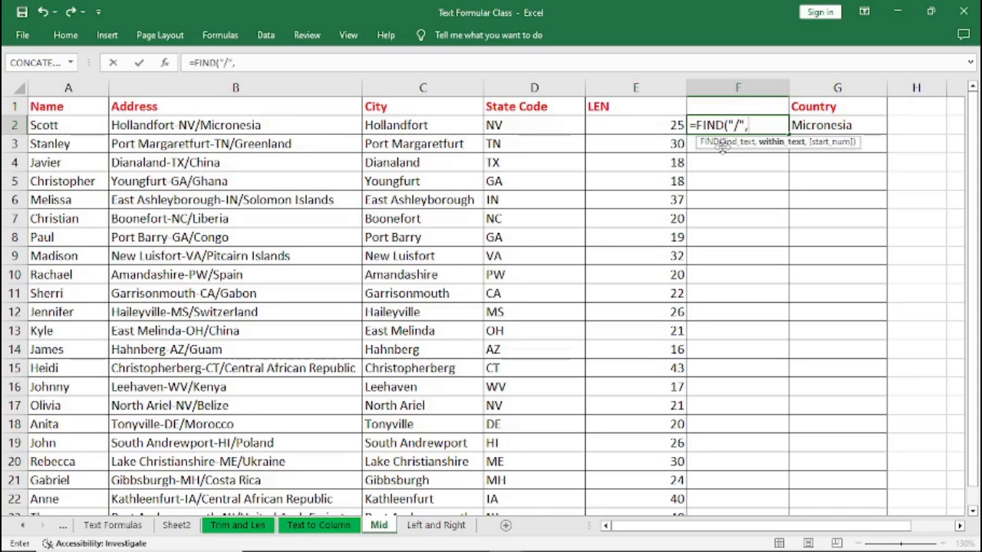
pyautogui.write('B2)')
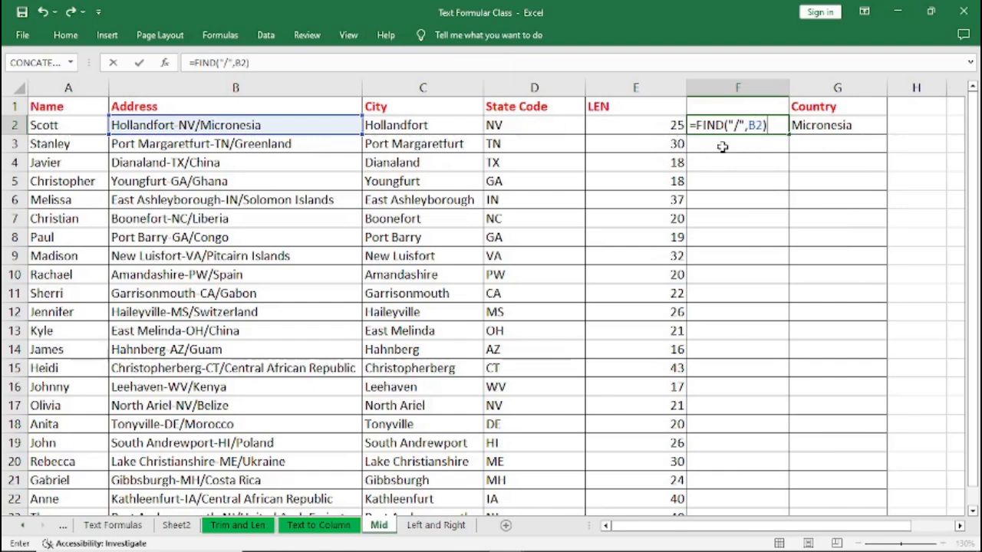
pyautogui.press('Return')
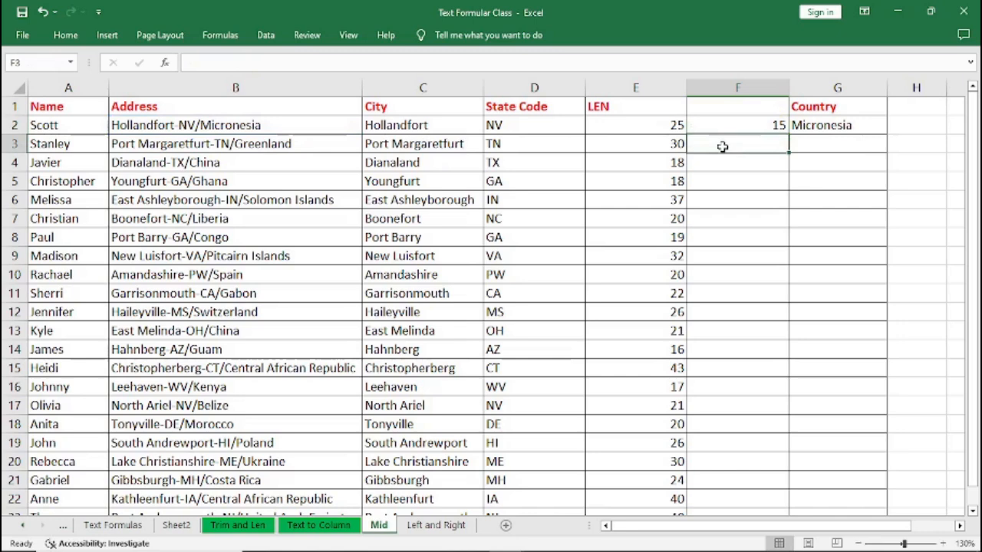
pyautogui.click(756, 124)
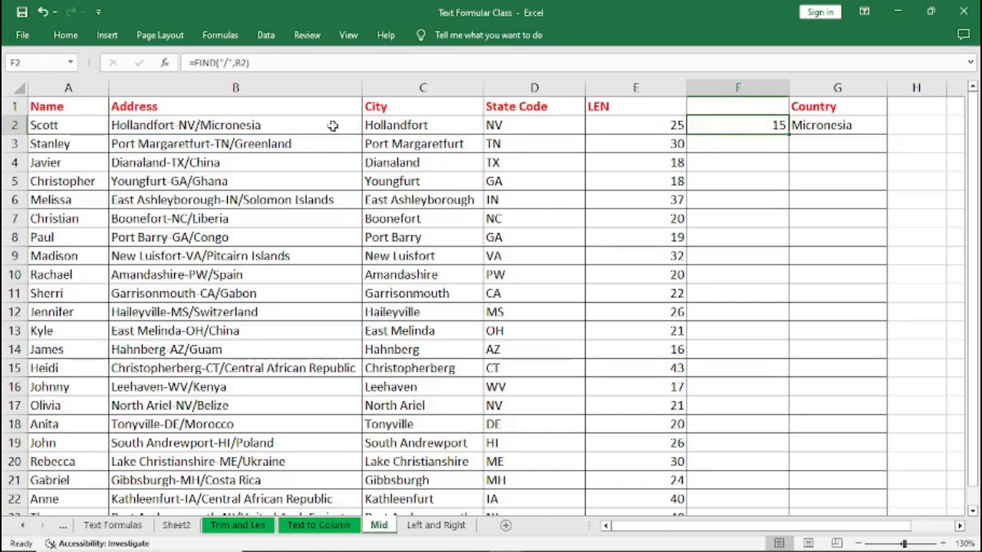
# Step: Insert another blank column between the FIND formula's column F and Country
pyautogui.click(671, 128)
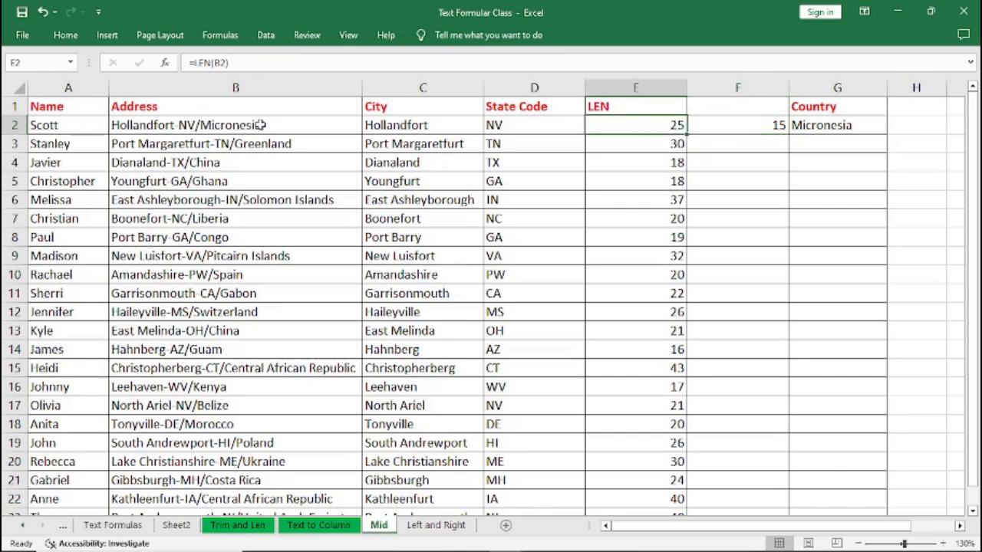
pyautogui.click(736, 128)
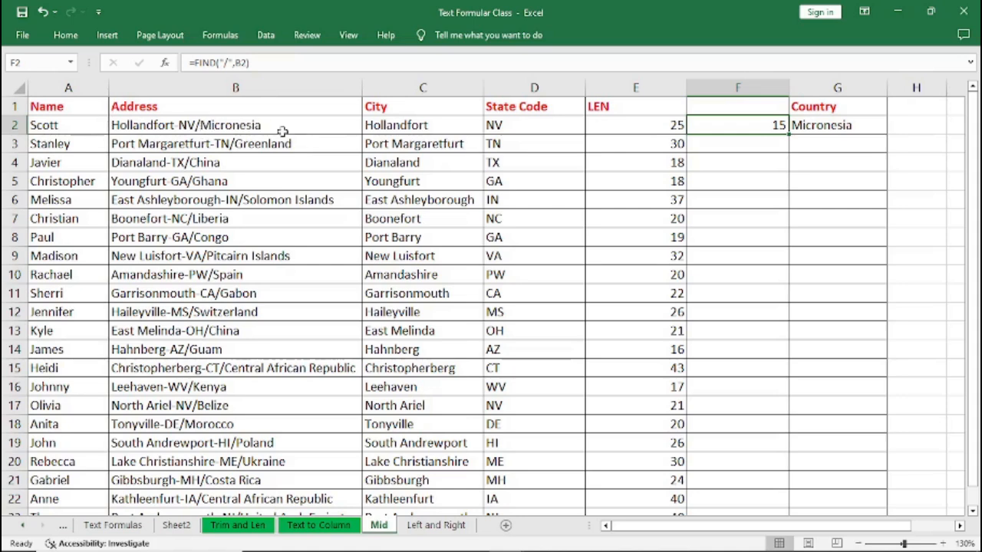
pyautogui.click(832, 89)
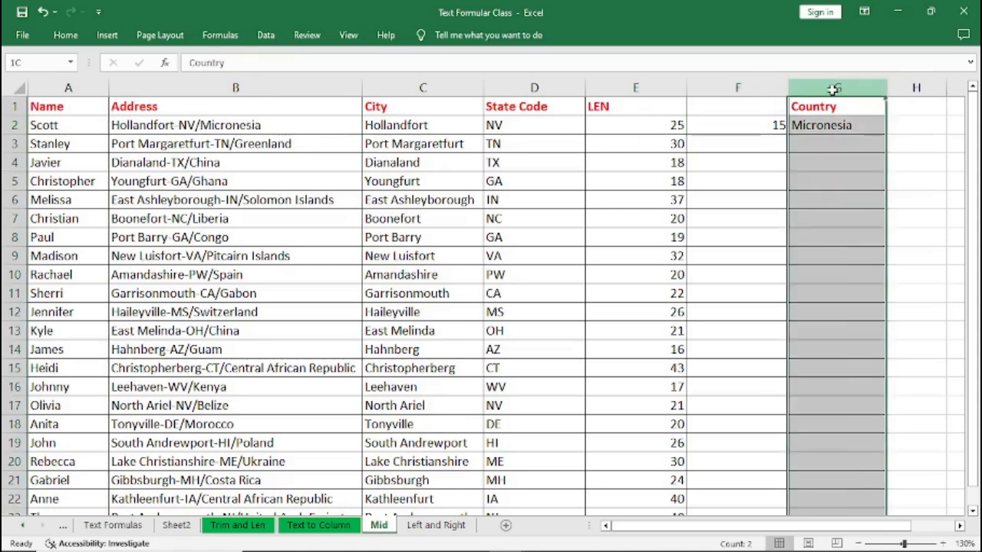
pyautogui.rightClick(833, 91)
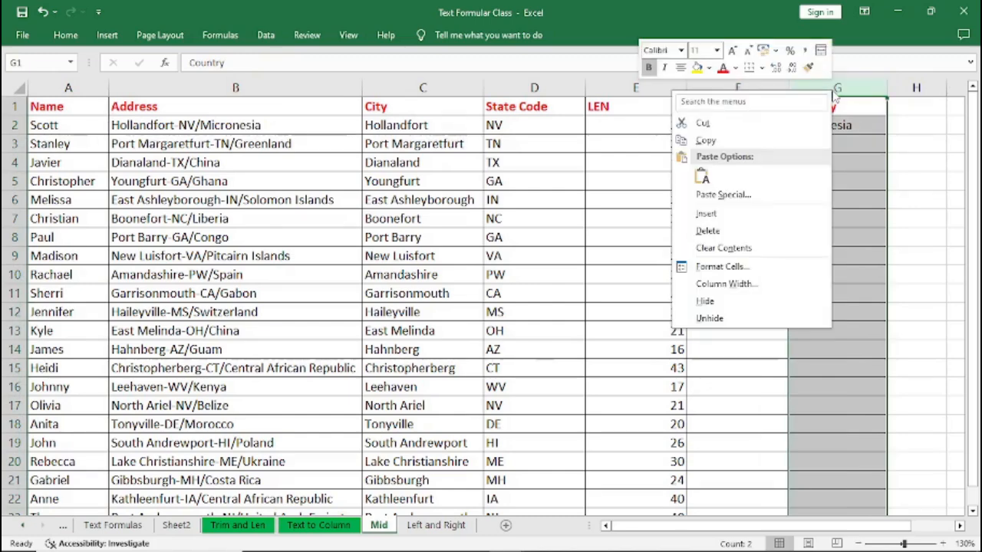
pyautogui.click(706, 215)
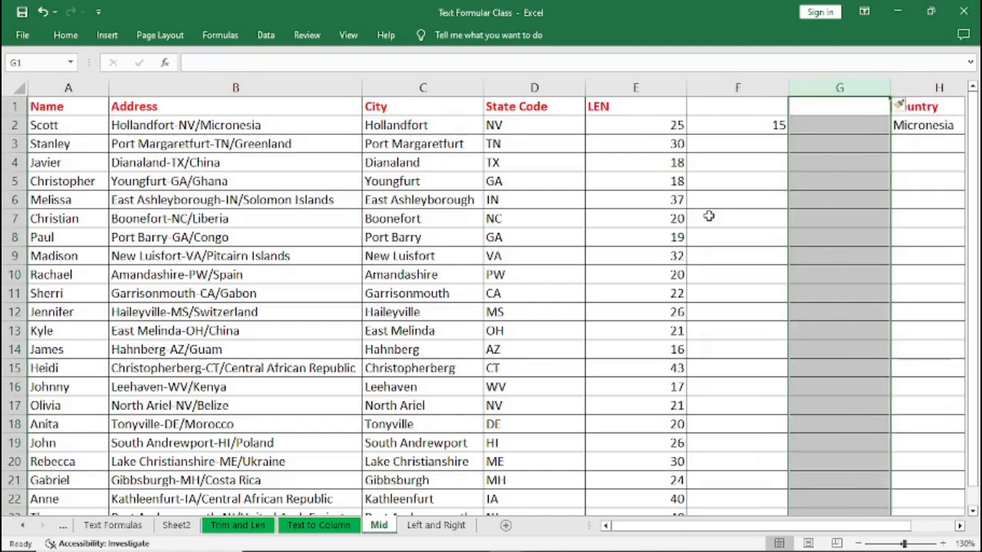
# Step: Enter =E2-F2 in G2 to subtract the slash position from the first address's length
pyautogui.click(811, 130)
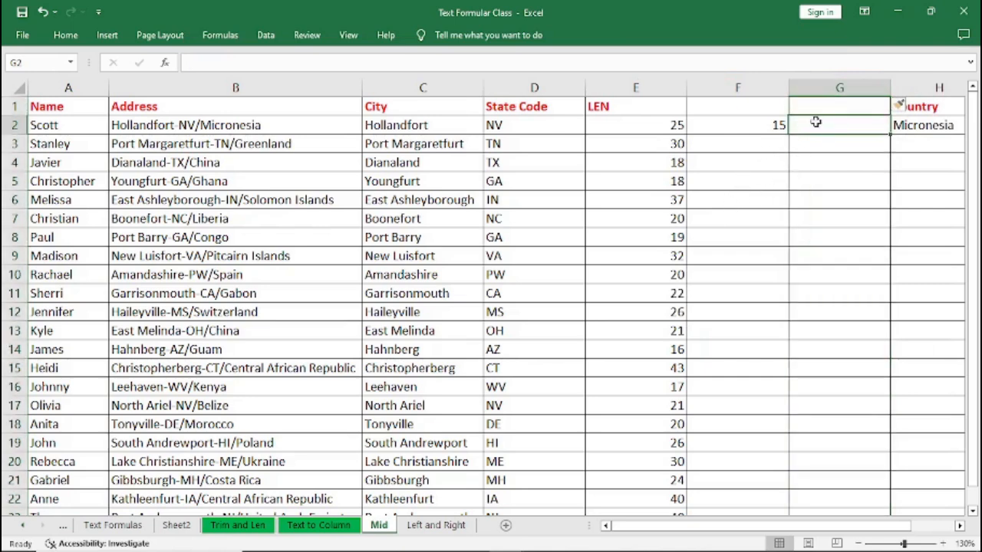
pyautogui.write('=')
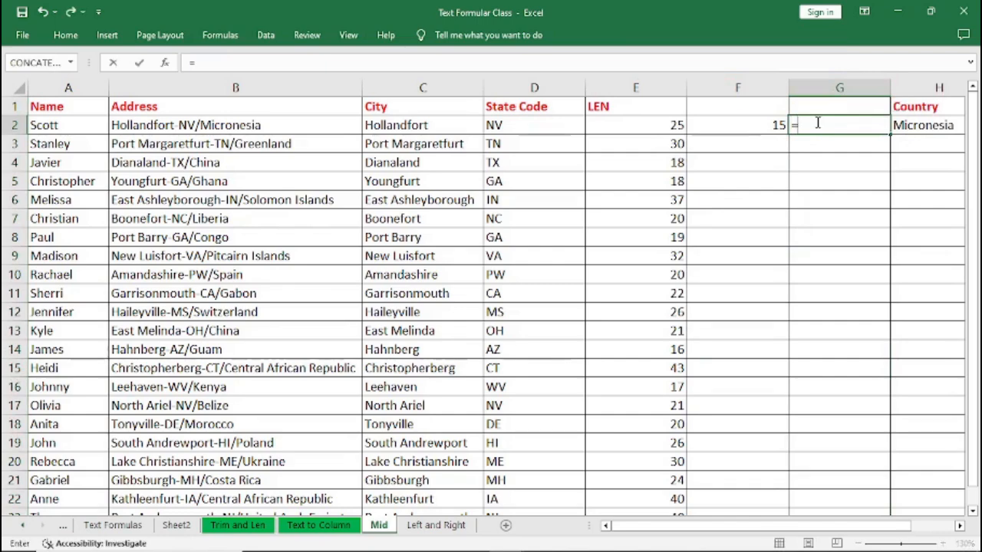
pyautogui.click(669, 132)
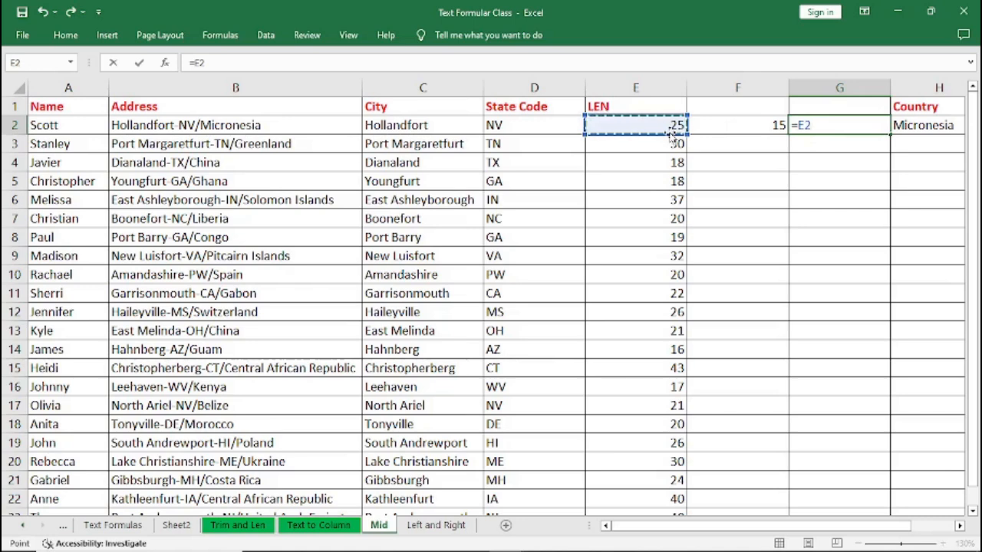
pyautogui.write('-')
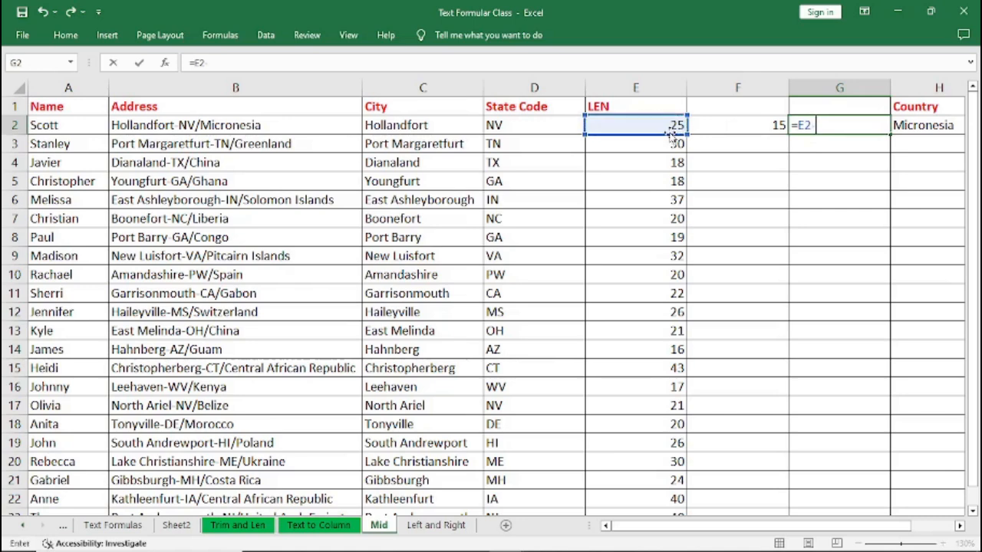
pyautogui.click(750, 125)
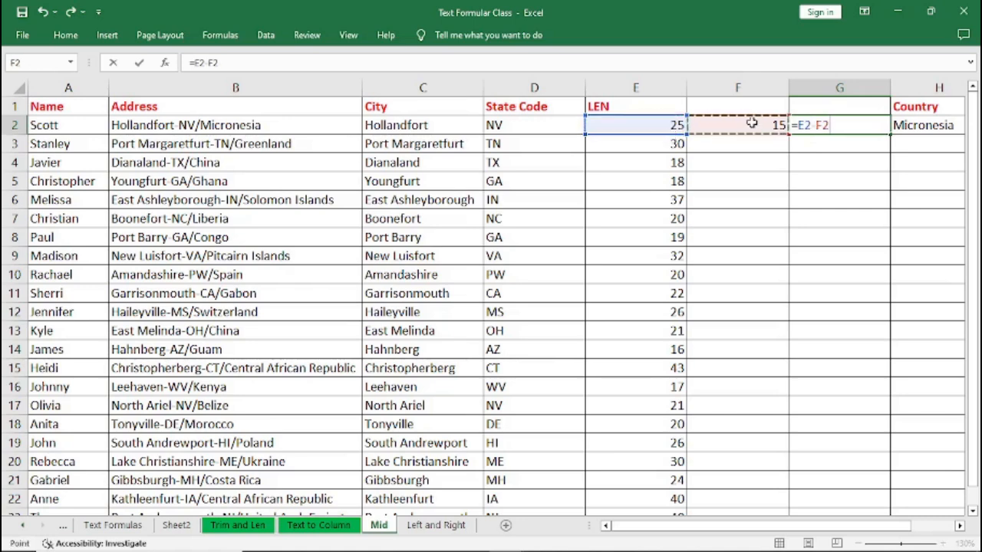
pyautogui.press('Return')
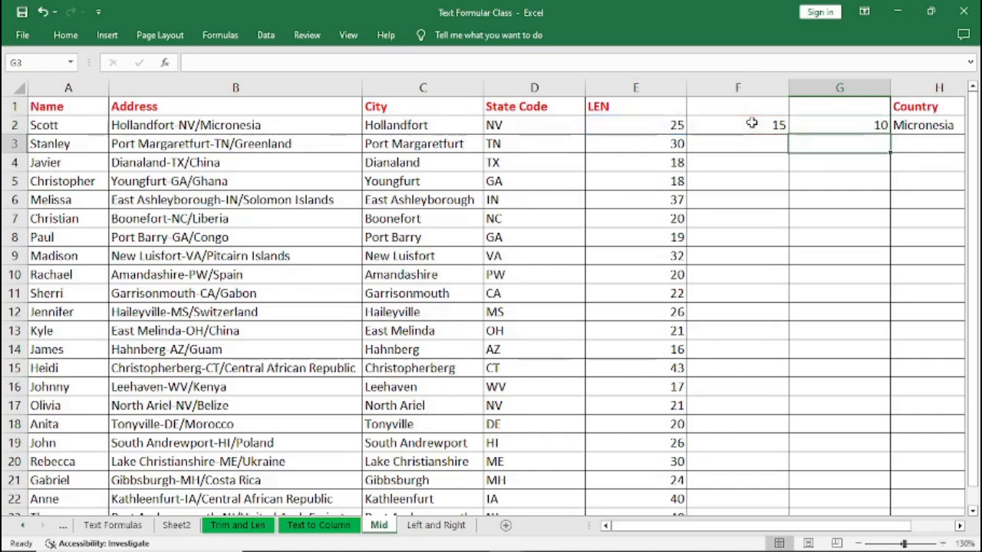
# Step: Fill F2's FIND formula and G2's difference formula down their columns for all address rows
pyautogui.click(743, 124)
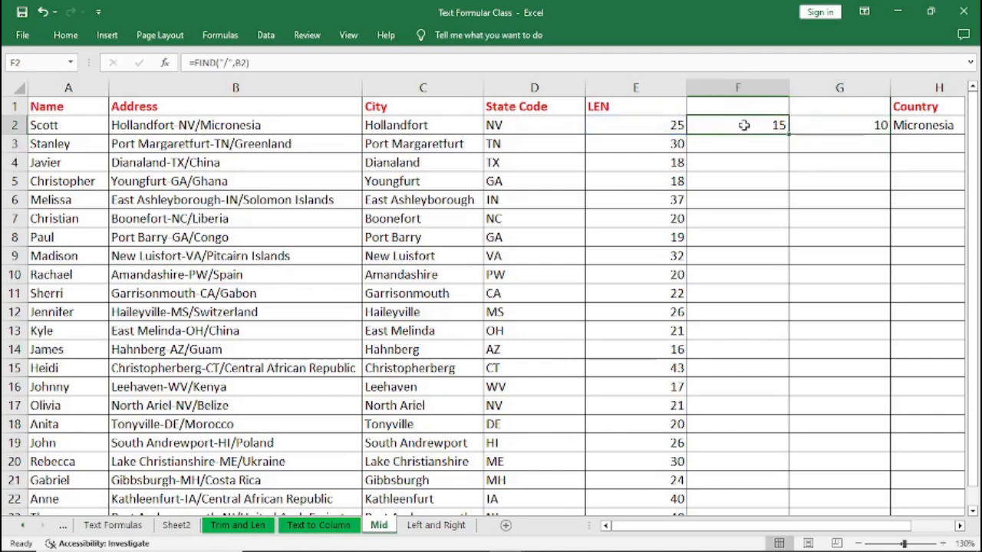
pyautogui.doubleClick(790, 136)
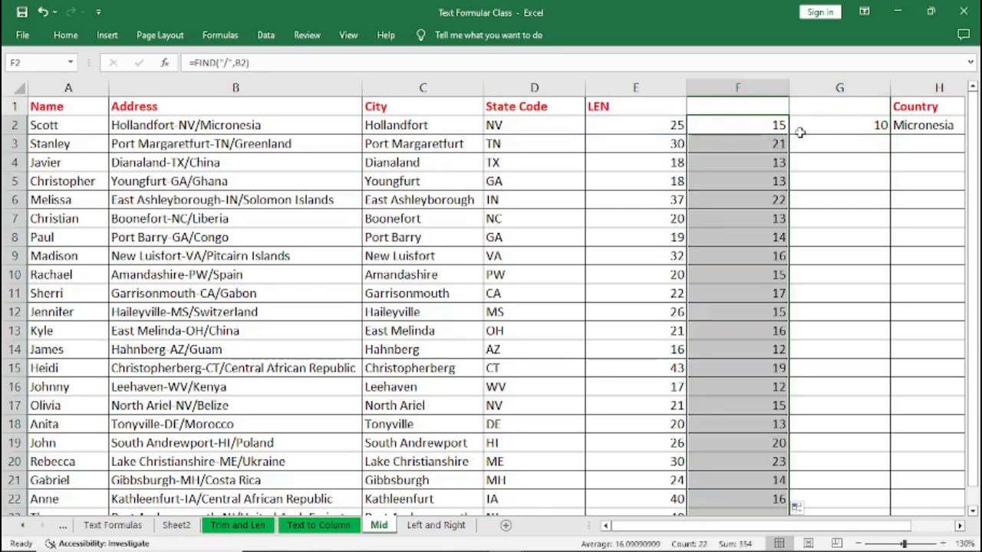
pyautogui.click(813, 126)
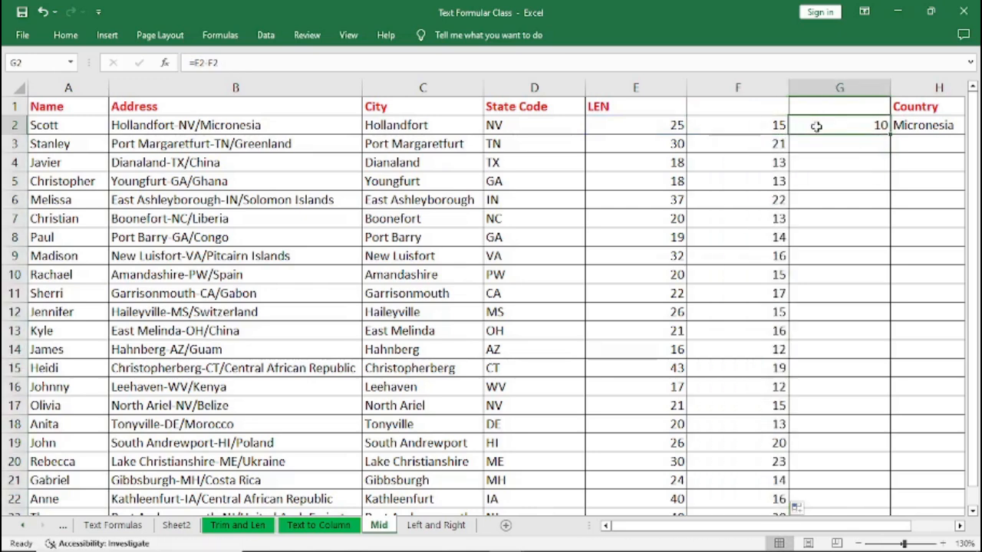
pyautogui.doubleClick(891, 134)
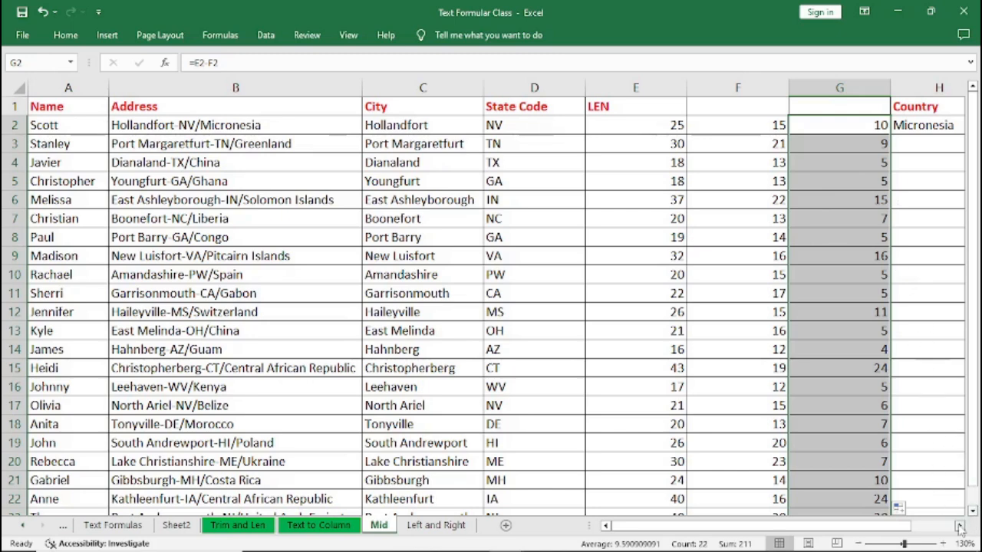
# Step: Narrow helper columns E, F and G so they sit compactly between State Code and Country
pyautogui.moveTo(684, 89); pyautogui.dragTo(636, 89)
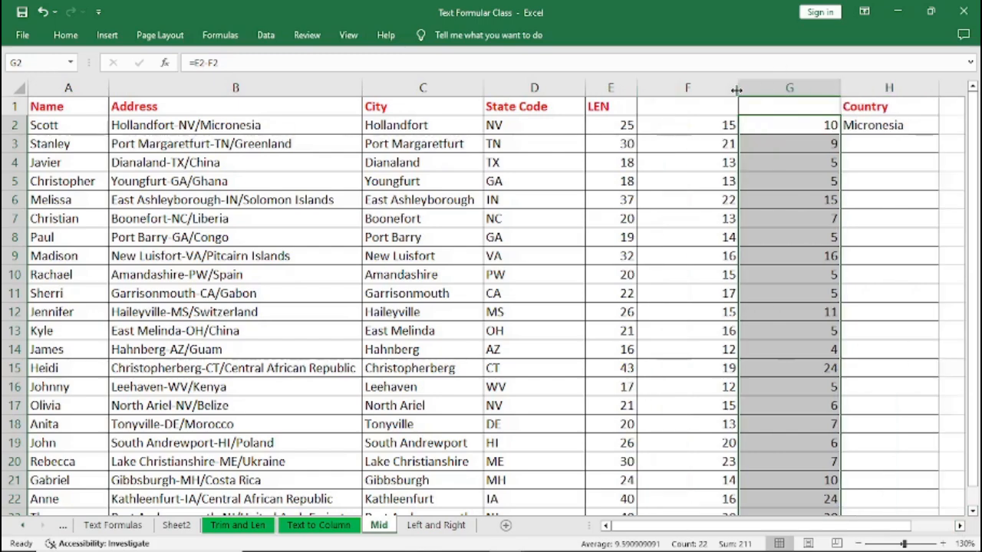
pyautogui.moveTo(736, 88); pyautogui.dragTo(687, 89)
pyautogui.moveTo(789, 85); pyautogui.dragTo(740, 94)
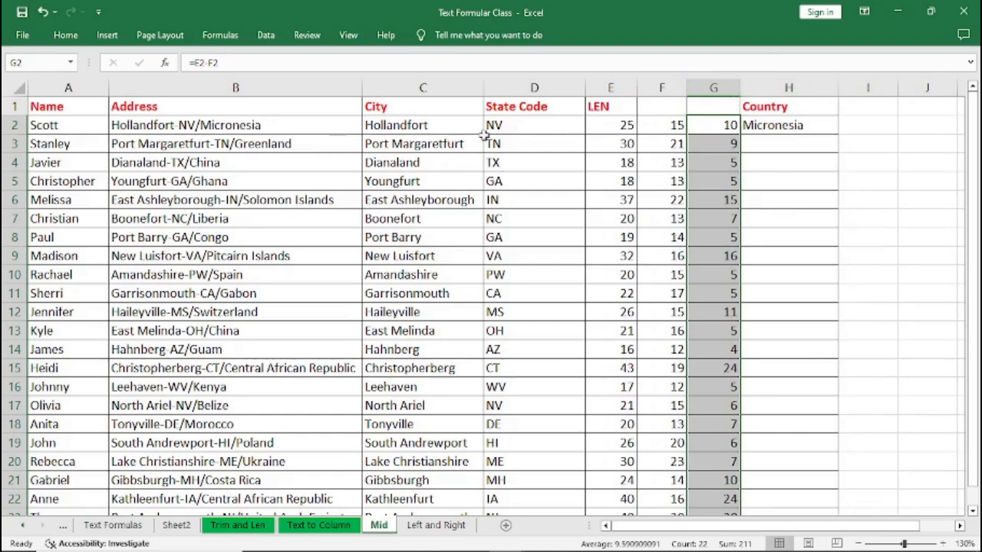
pyautogui.click(397, 148)
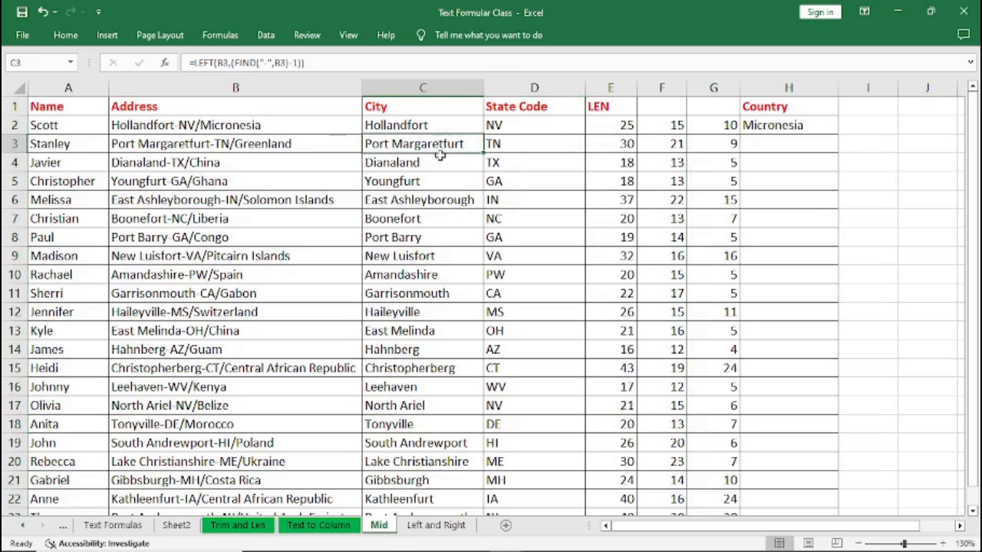
pyautogui.click(608, 124)
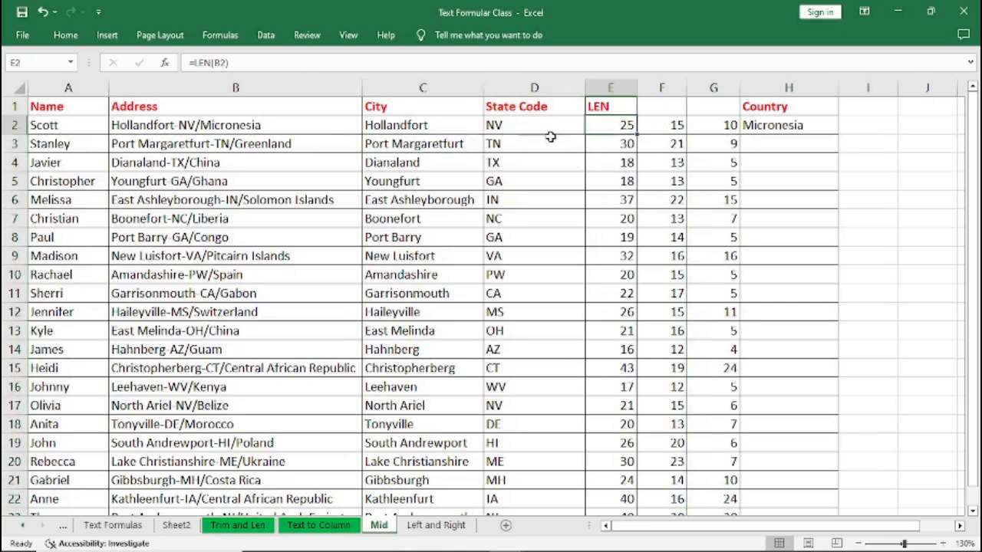
pyautogui.click(269, 129)
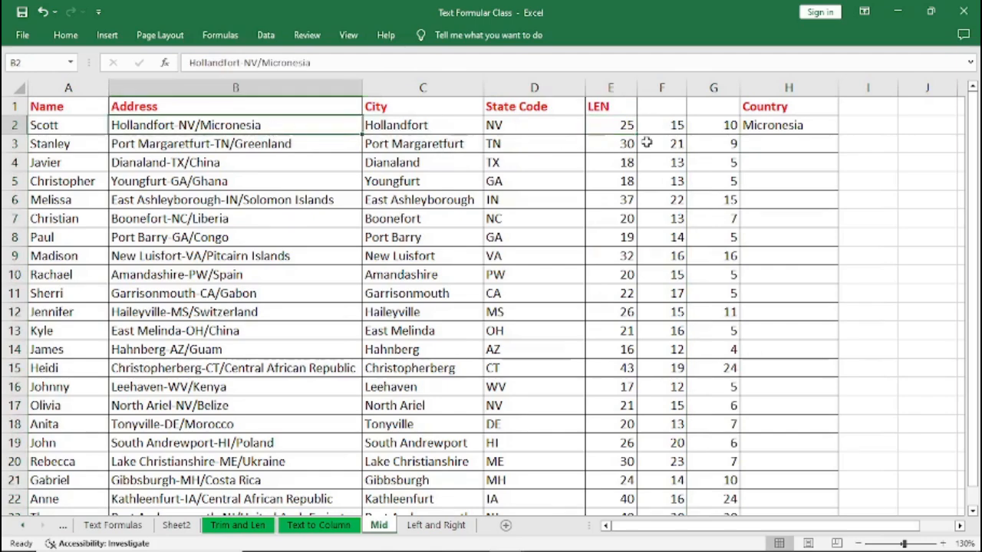
pyautogui.click(669, 125)
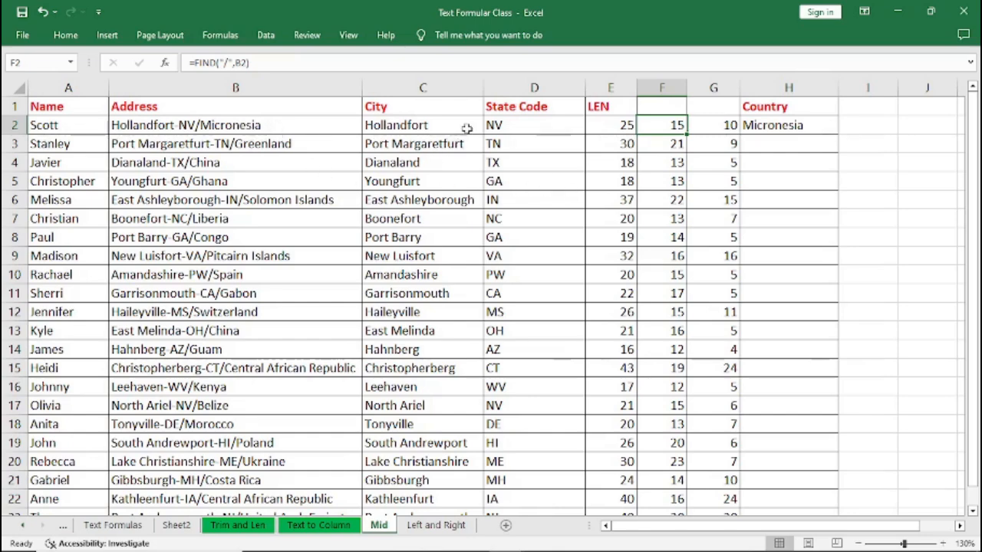
# Step: Change the Country formula in H2 to =RIGHT(B2,G2), taking the character count from the difference column
pyautogui.click(765, 130)
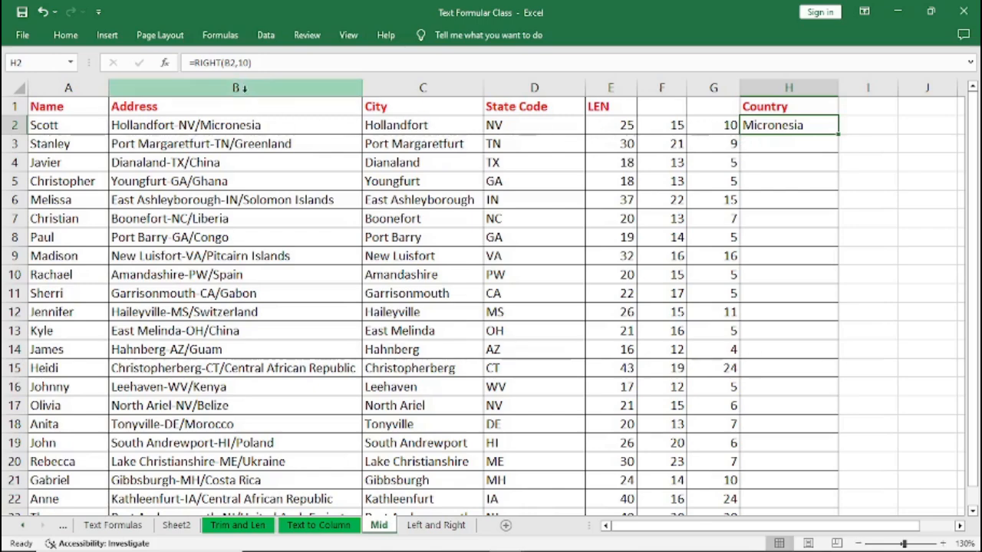
pyautogui.click(249, 63)
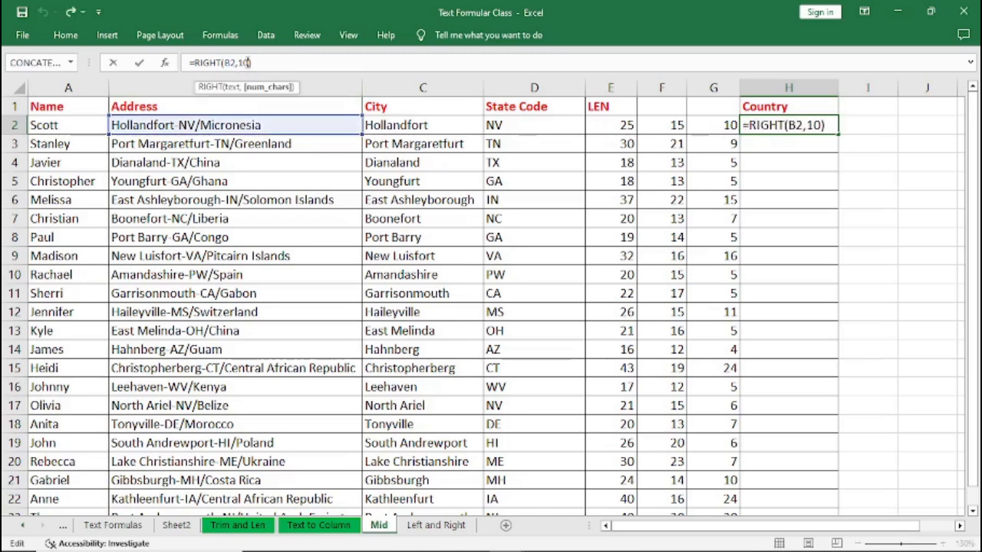
pyautogui.doubleClick(244, 62)
pyautogui.write('G2')
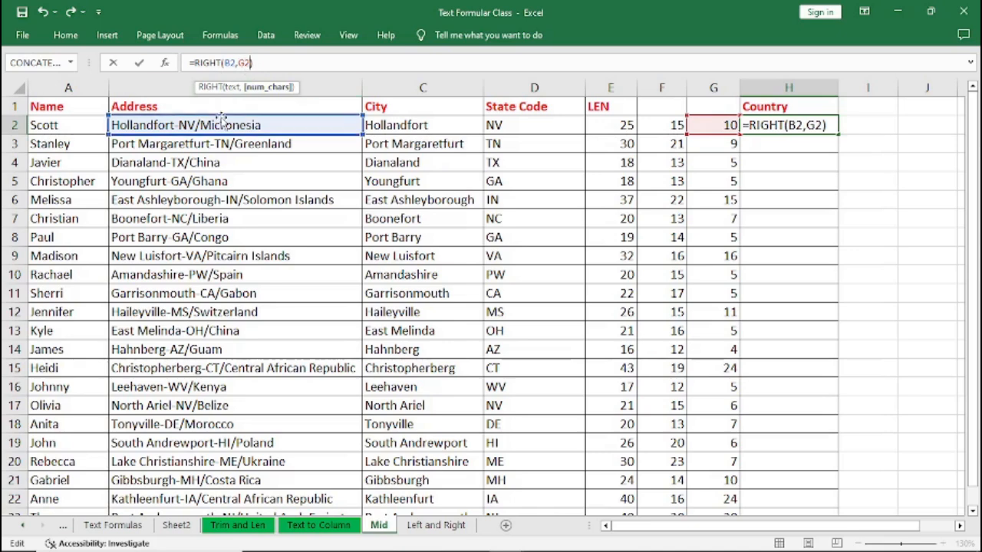
pyautogui.press('Return')
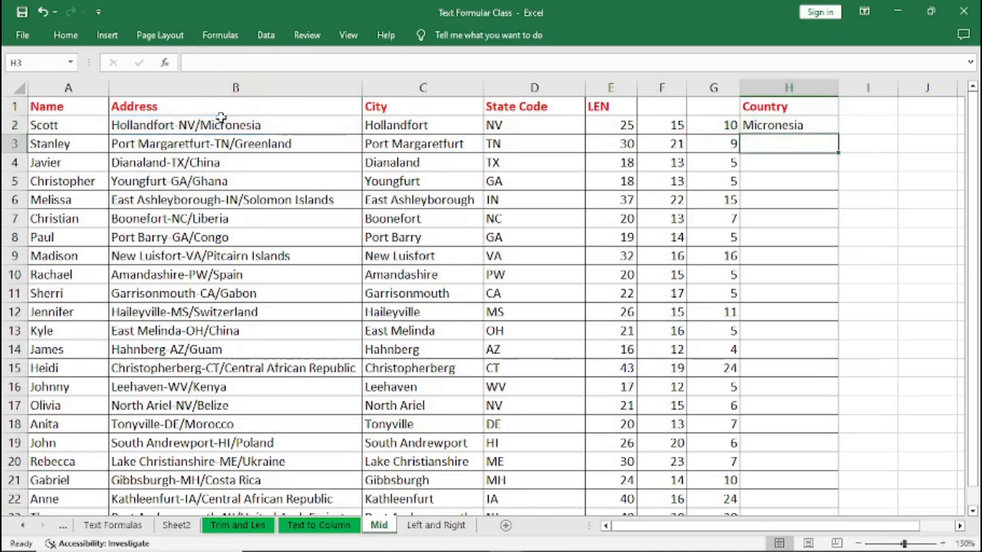
# Step: Fill H2's RIGHT formula down the Country column and undo that fill
pyautogui.click(769, 125)
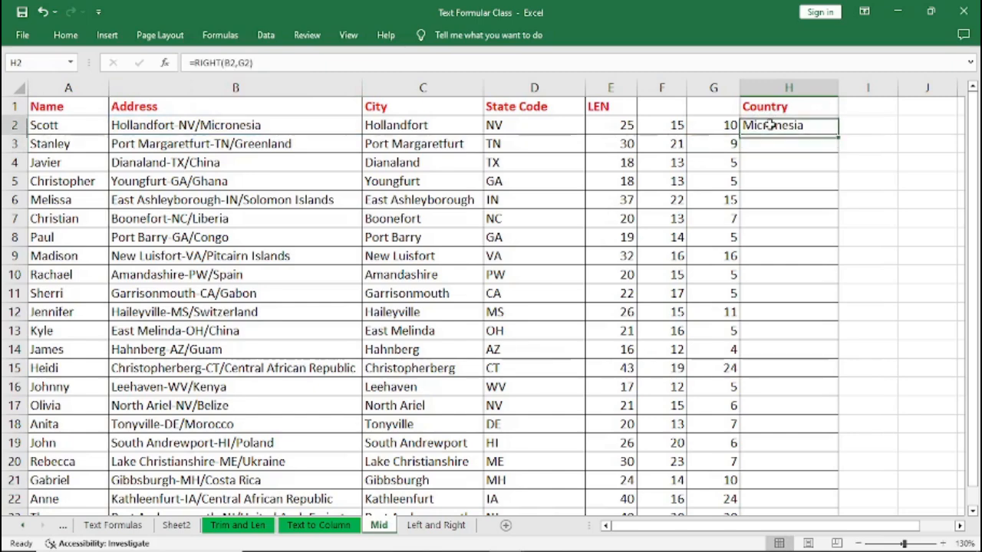
pyautogui.doubleClick(840, 134)
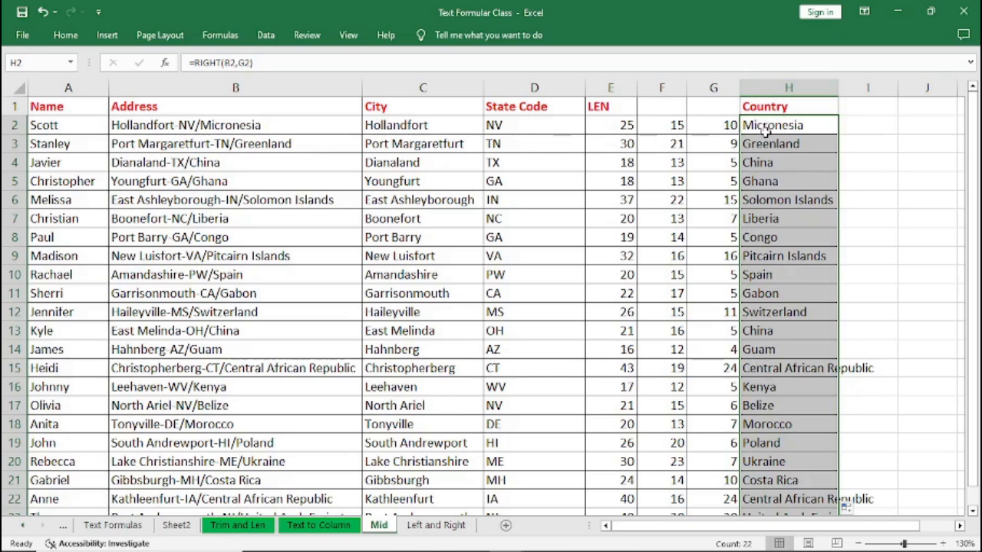
pyautogui.hotkey('ctrl', 'z')
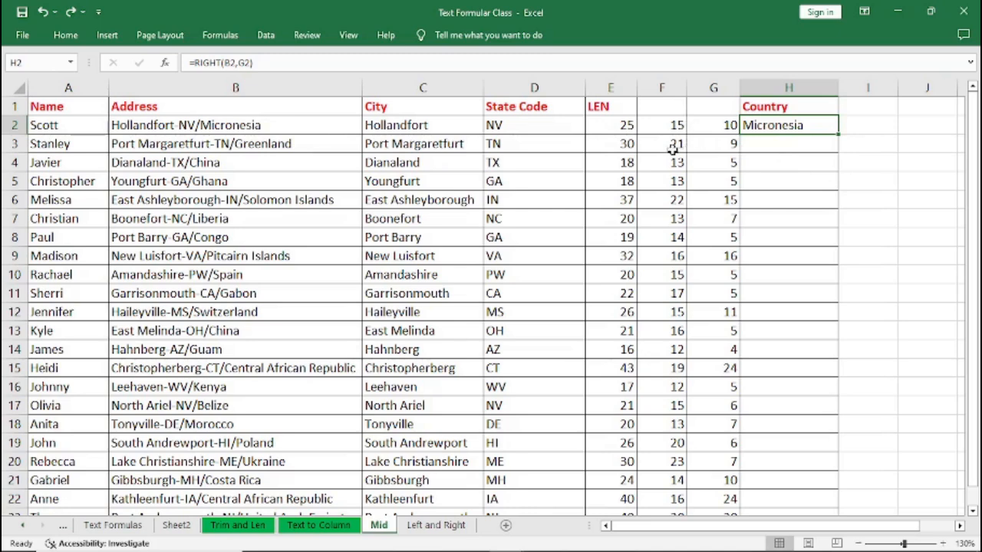
pyautogui.moveTo(613, 87); pyautogui.dragTo(706, 81)
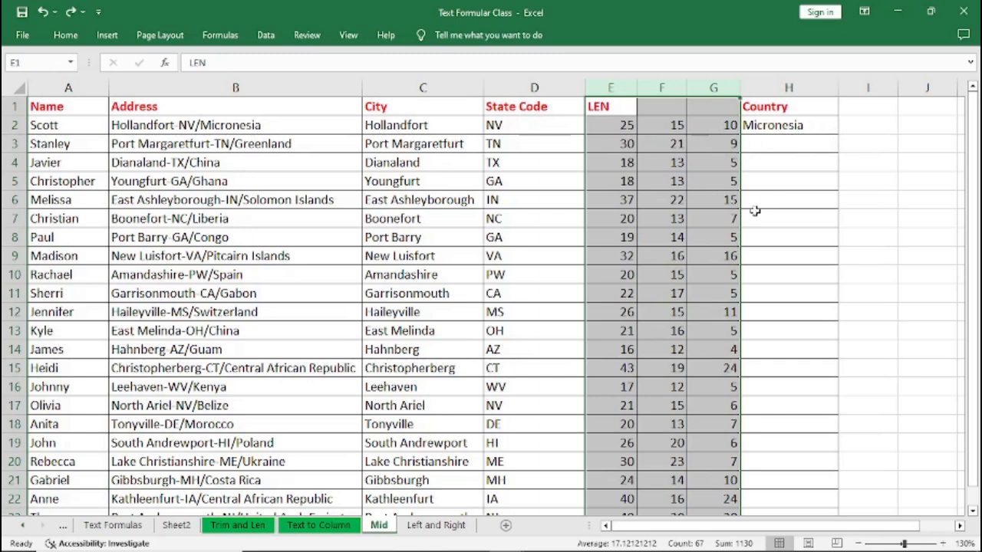
pyautogui.click(681, 254)
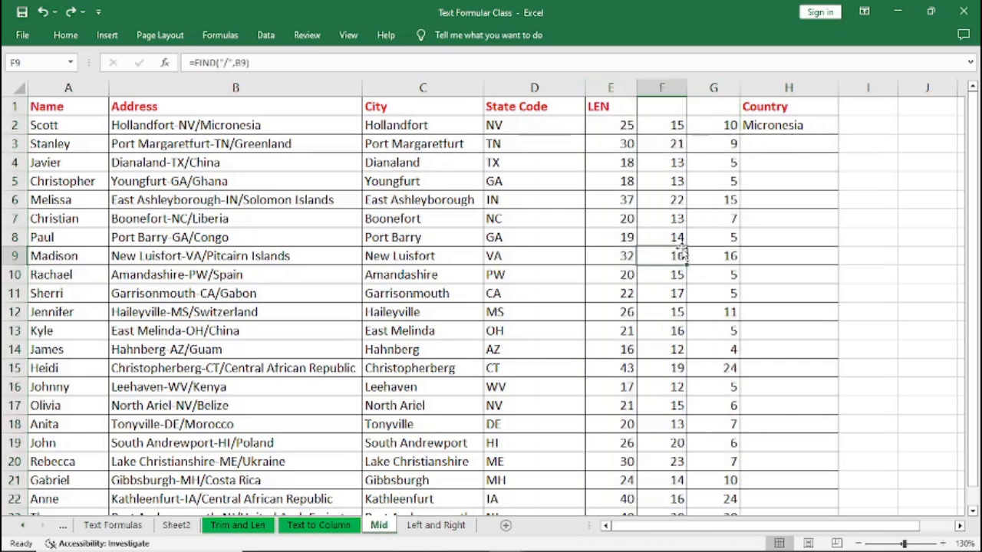
pyautogui.click(612, 128)
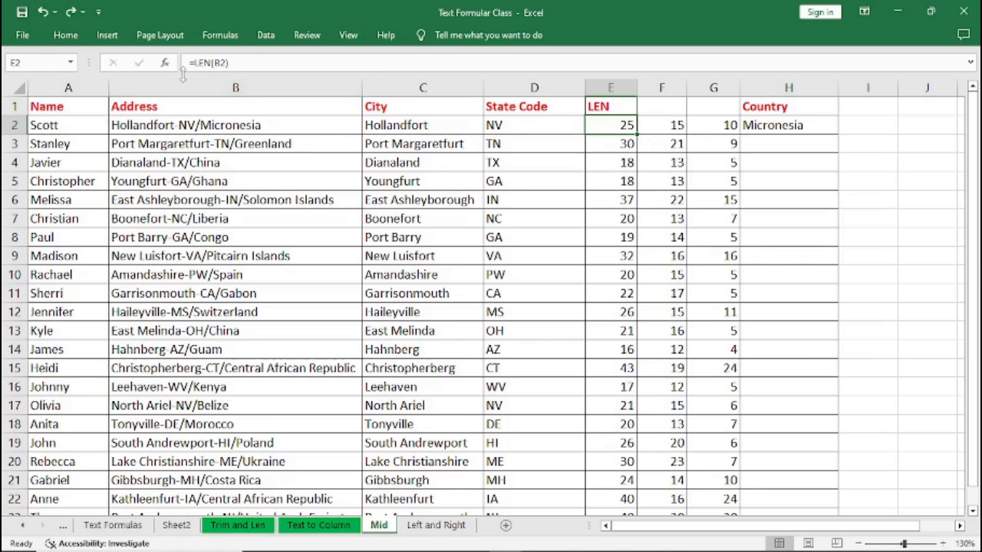
pyautogui.click(667, 127)
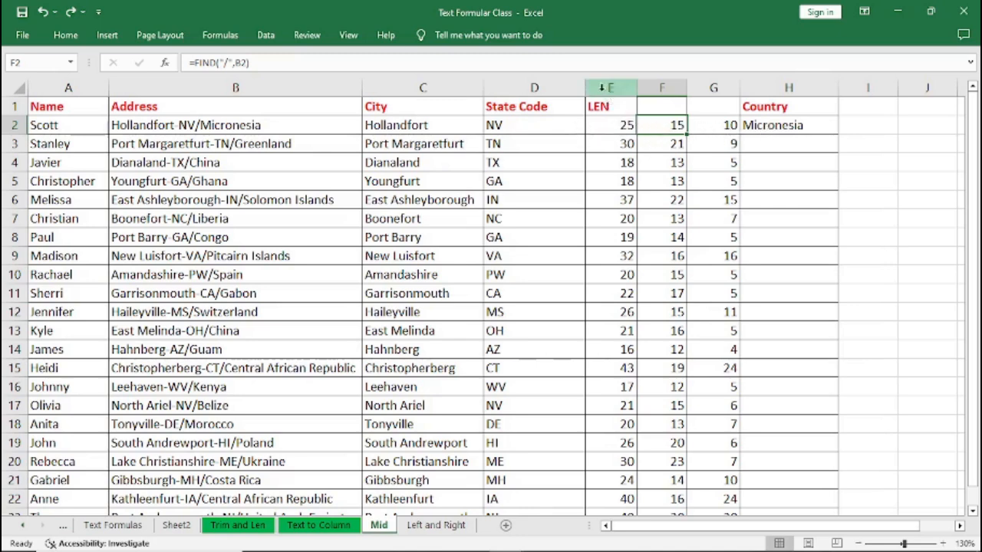
# Step: Insert a blank column between the difference column G and Country
pyautogui.click(777, 88)
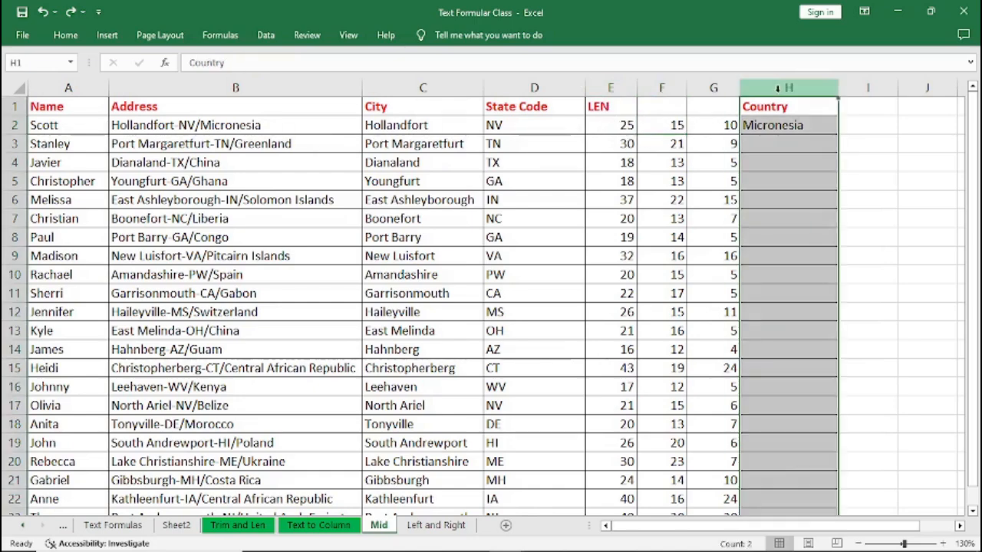
pyautogui.rightClick(776, 88)
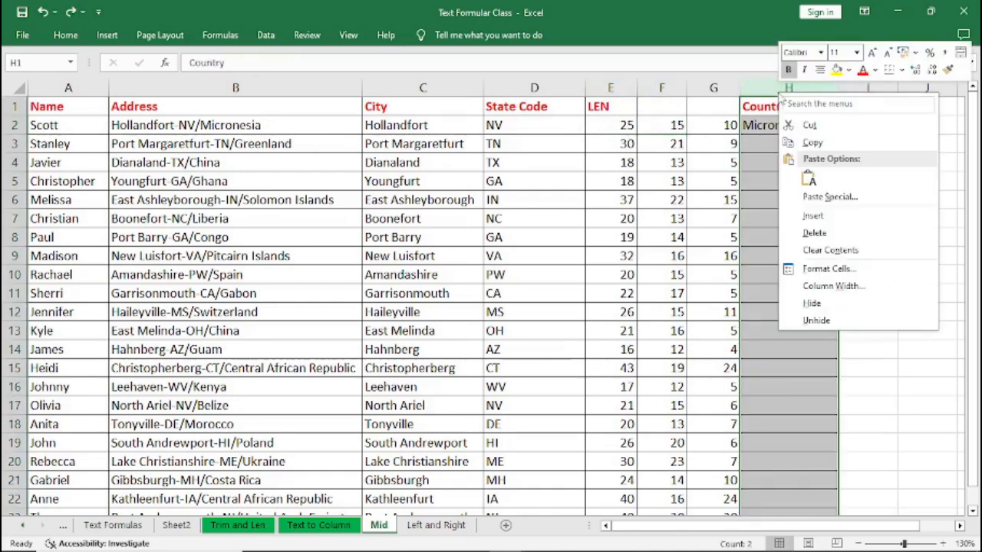
pyautogui.click(811, 217)
# Step: Collapse column G out of view, narrow the State Code column and widen the blank column H
pyautogui.moveTo(739, 87); pyautogui.dragTo(674, 88)
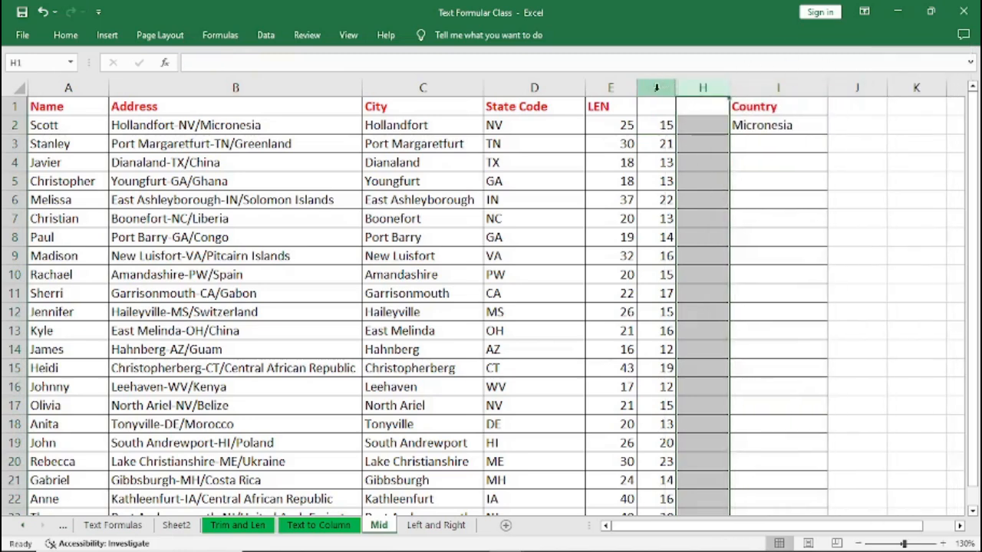
pyautogui.moveTo(586, 90); pyautogui.dragTo(549, 87)
pyautogui.moveTo(691, 90); pyautogui.dragTo(870, 92)
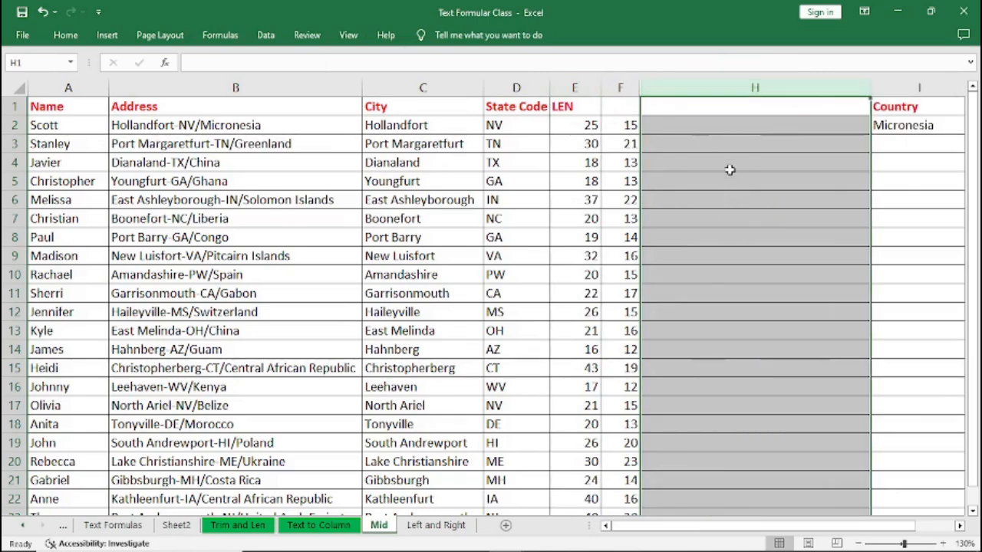
# Step: Highlight the FIND("/",B2) expression in F2's formula, excluding the equals sign, and close the formula edit
pyautogui.click(692, 127)
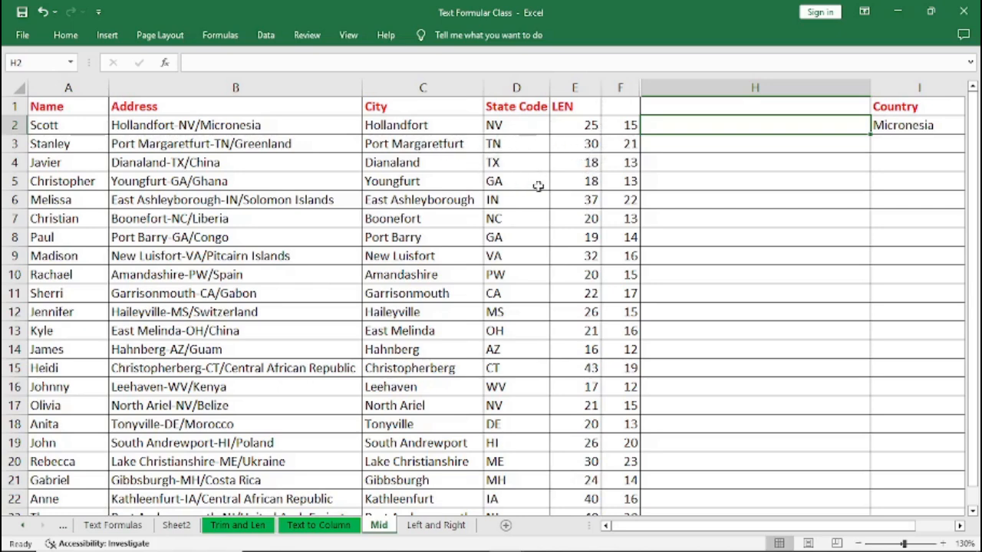
pyautogui.click(613, 126)
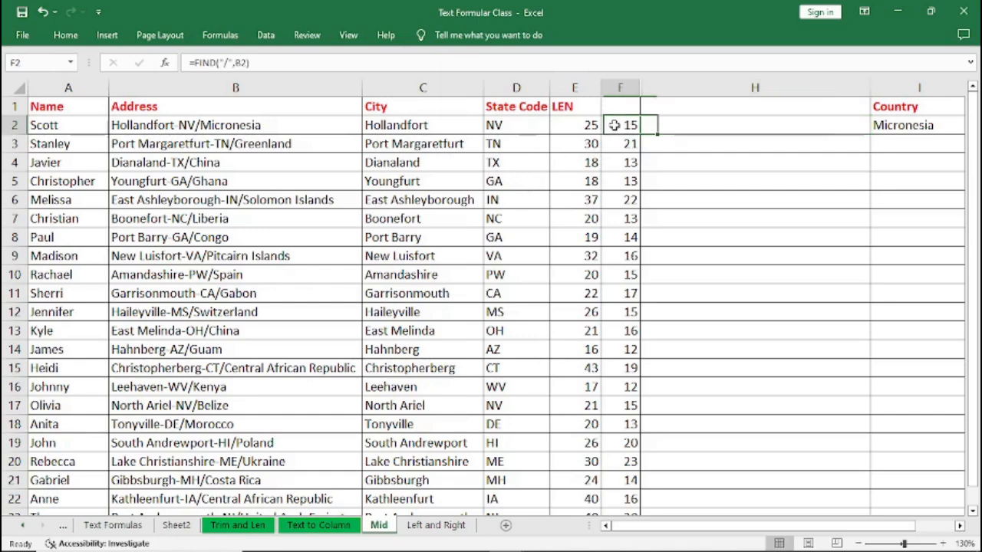
pyautogui.moveTo(252, 62); pyautogui.dragTo(190, 62)
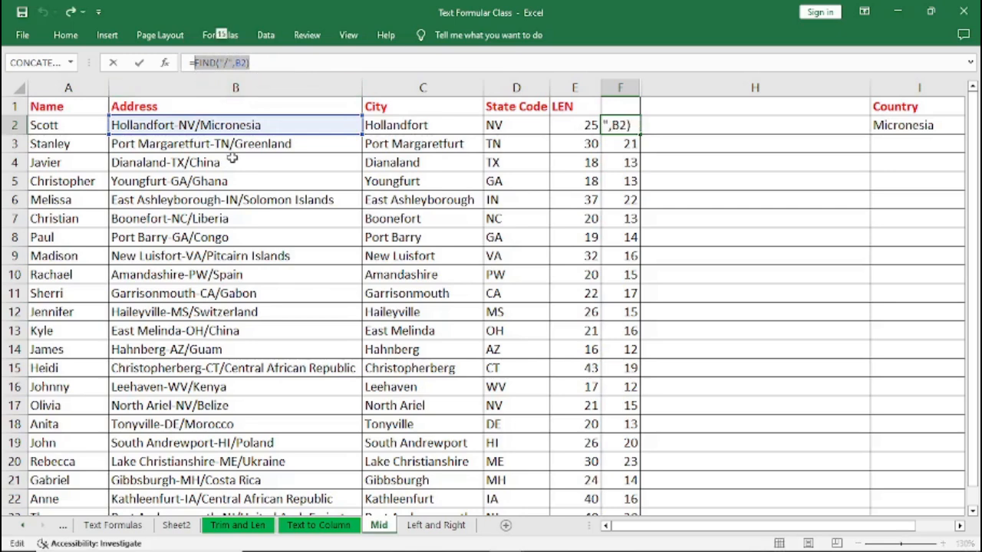
pyautogui.hotkey('ctrl', 'Return')
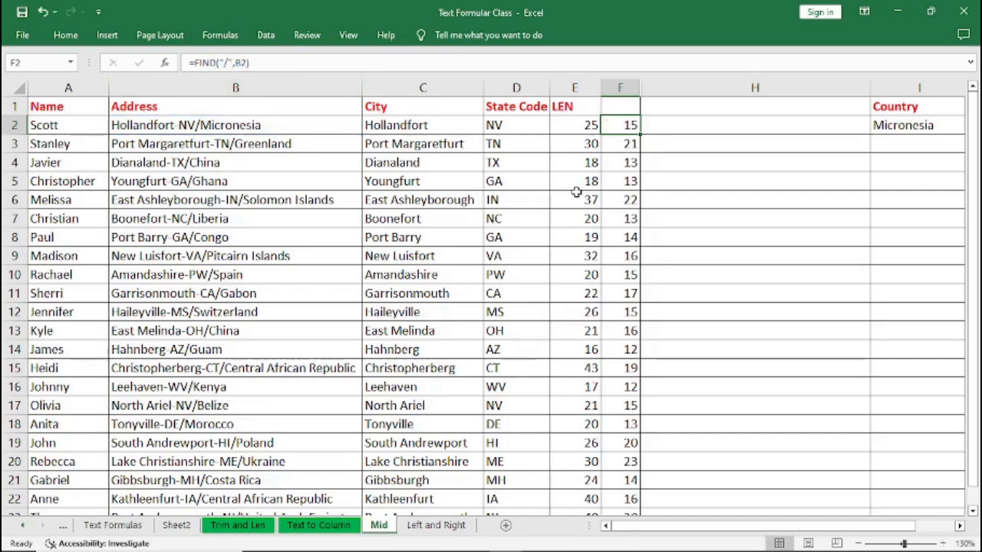
# Step: Begin a RIGHT formula in H2 with B2 as its text argument
pyautogui.click(671, 129)
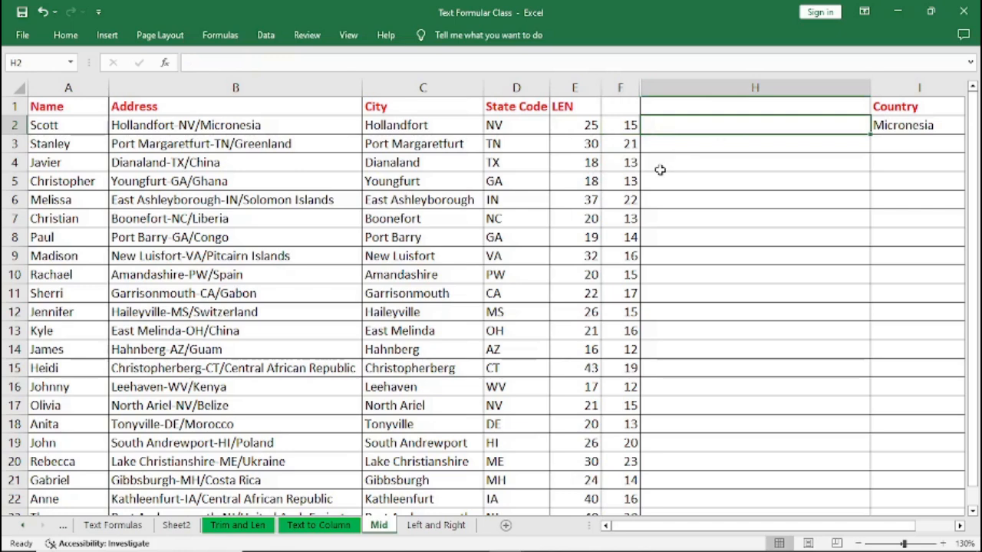
pyautogui.write('=')
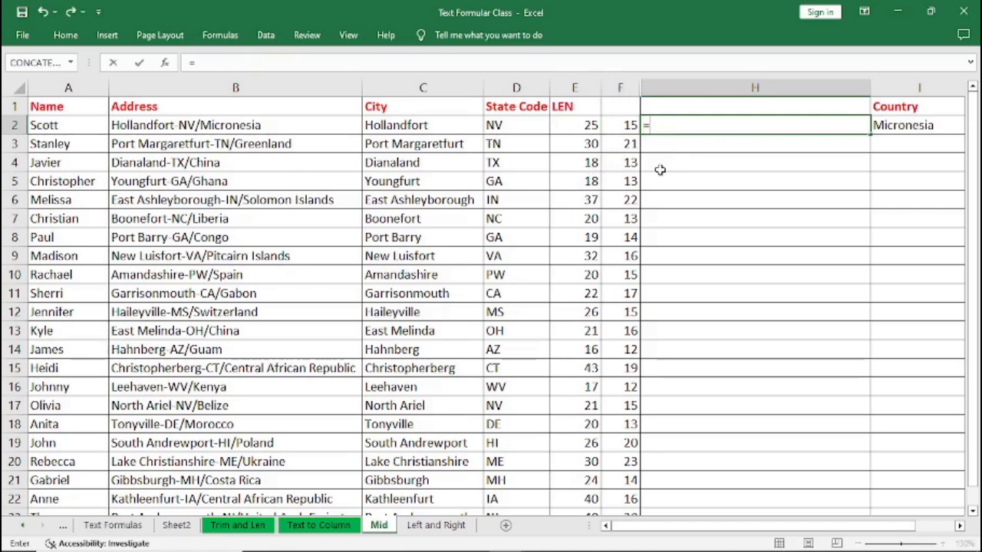
pyautogui.write('RIG')
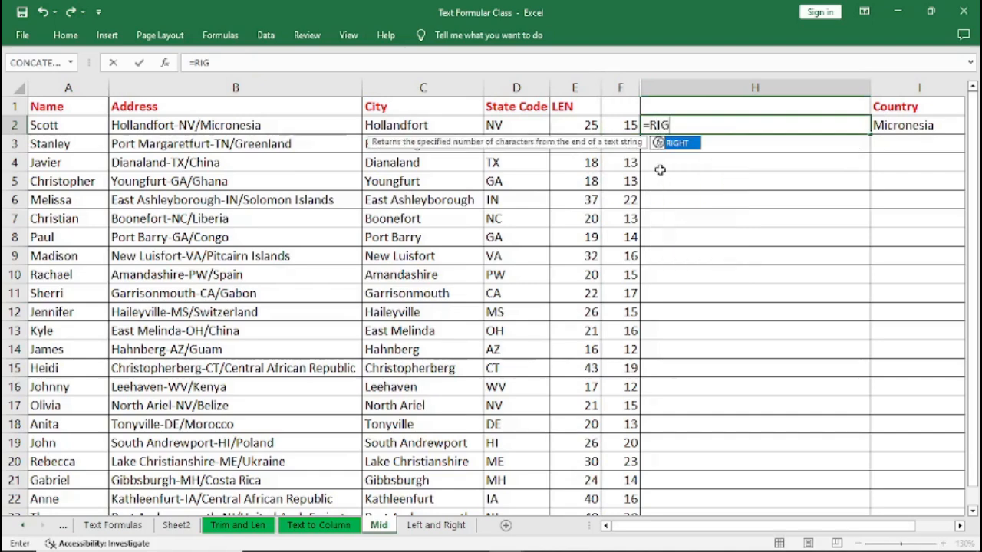
pyautogui.write('HT(')
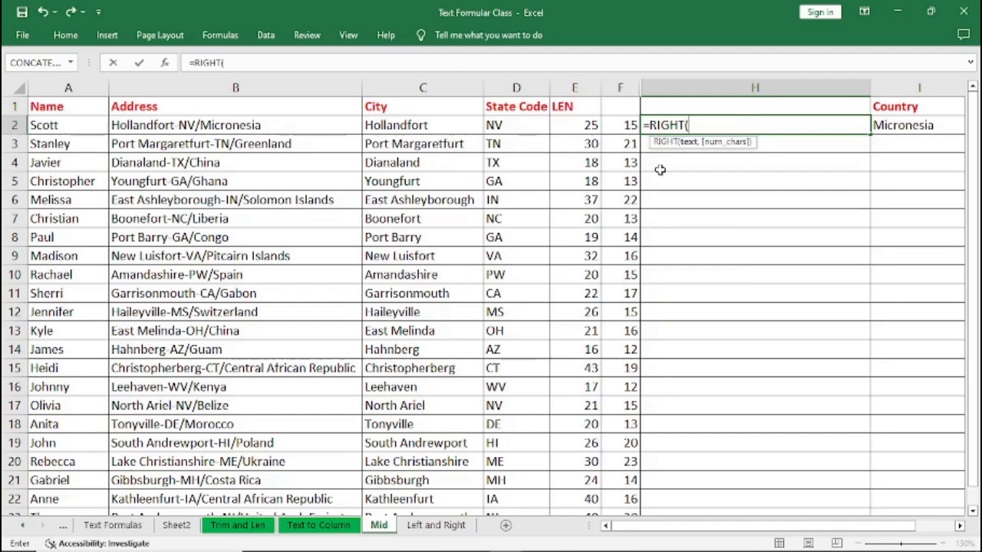
pyautogui.write('B')
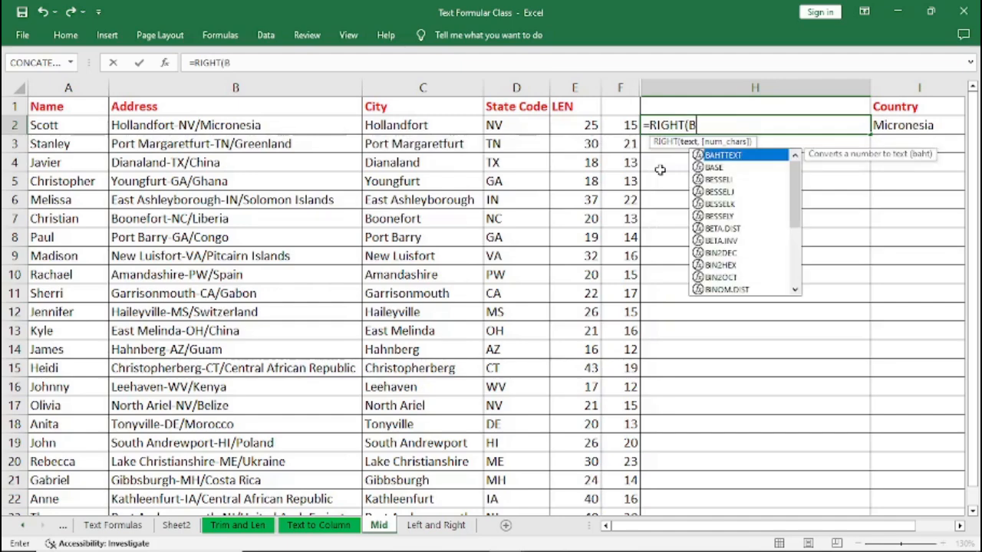
pyautogui.write('2,')
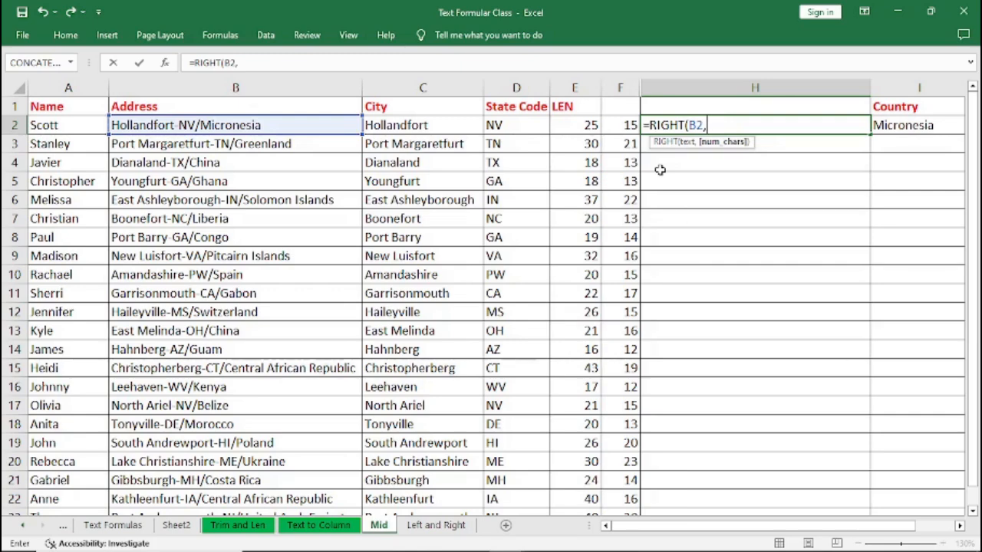
# Step: Add a bracketed LEN(B2) as the character-count argument of H2's RIGHT formula
pyautogui.write('()')
pyautogui.write('LE')
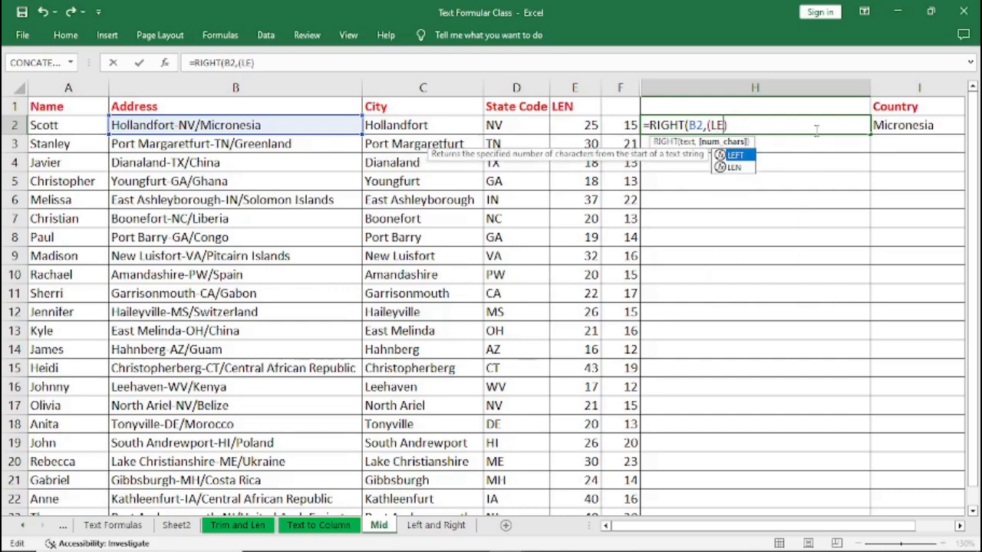
pyautogui.write('N')
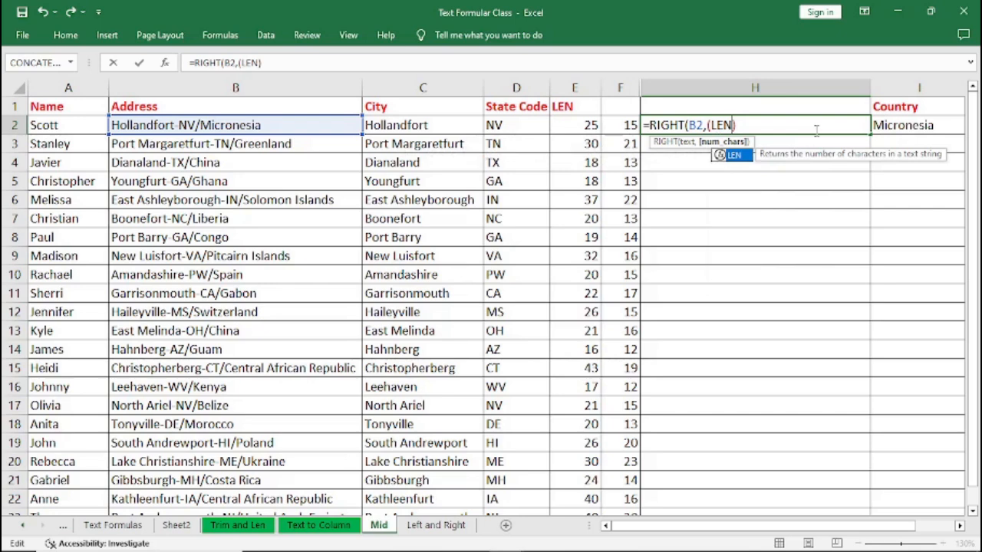
pyautogui.write('(')
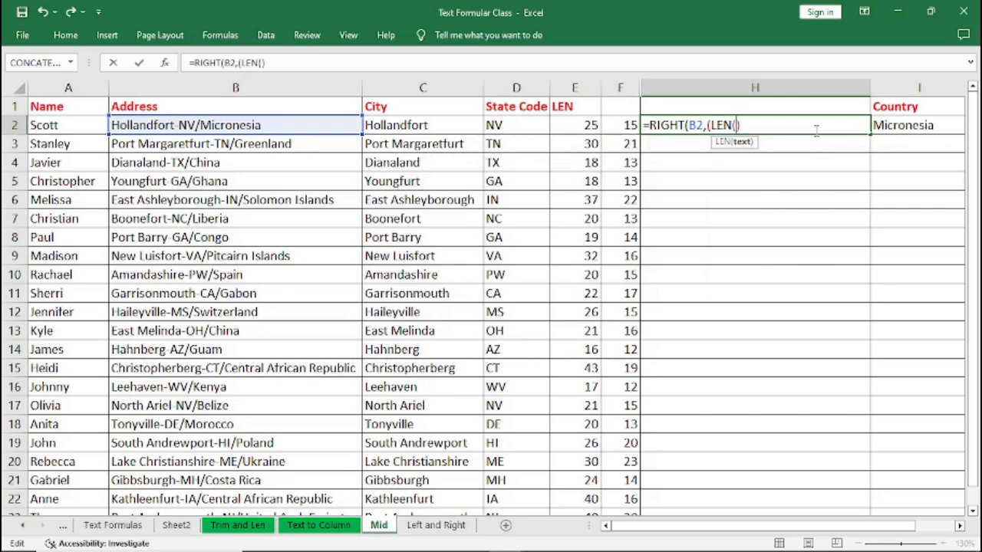
pyautogui.write('B2')
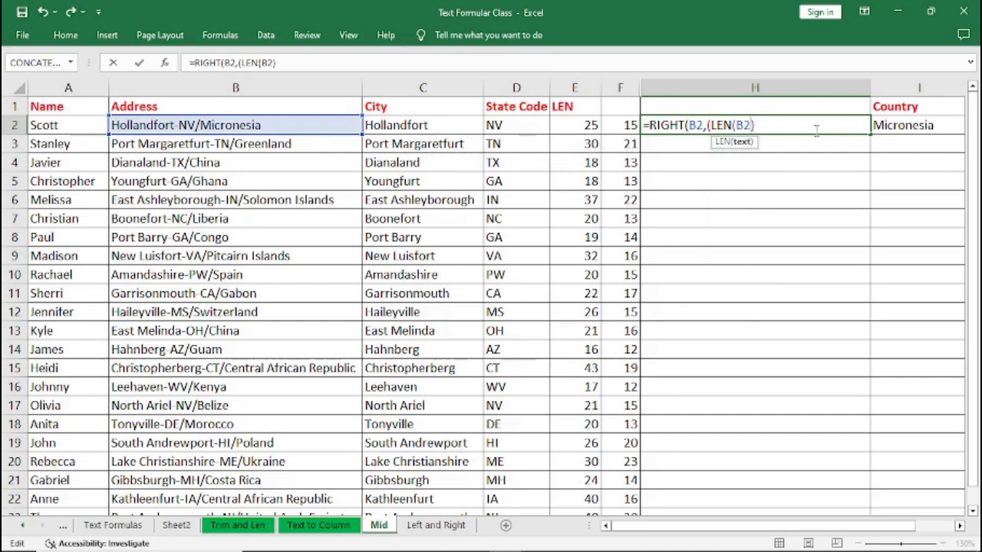
pyautogui.write(')')
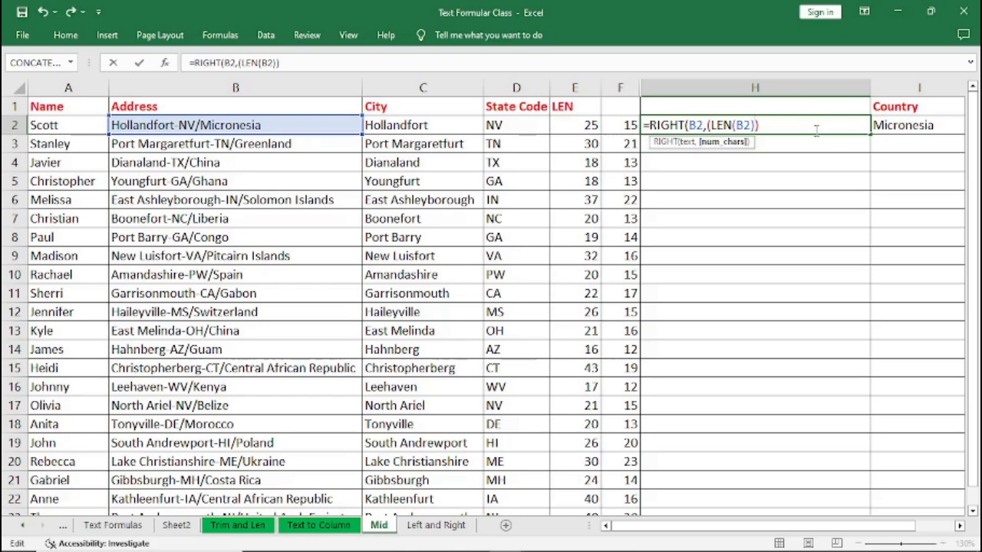
# Step: Subtract FIND("/",B2) from LEN(B2) and enter H2's formula as =RIGHT(B2,(LEN(B2)-FIND("/",B2)))
pyautogui.press('Left')
pyautogui.write('-')
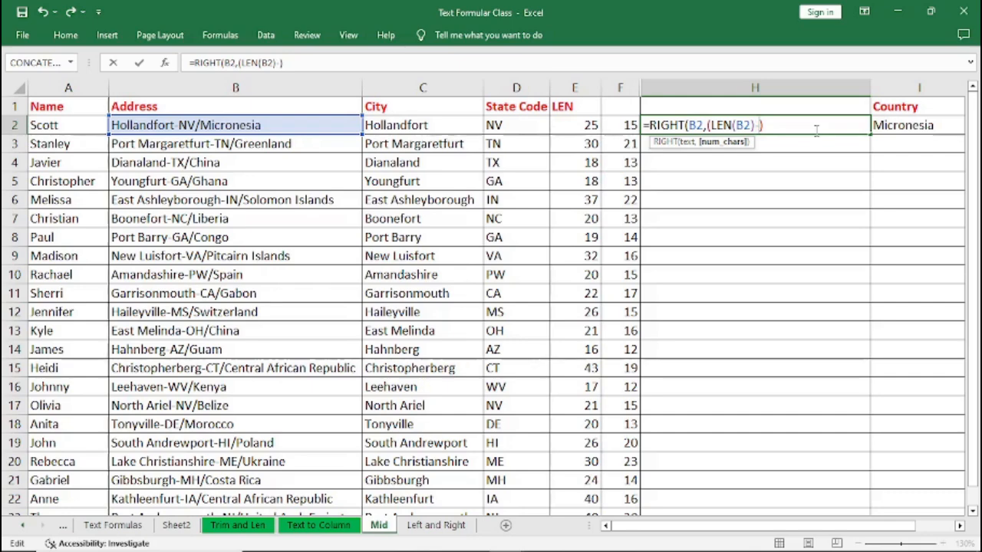
pyautogui.write('FIND("/",B2))')
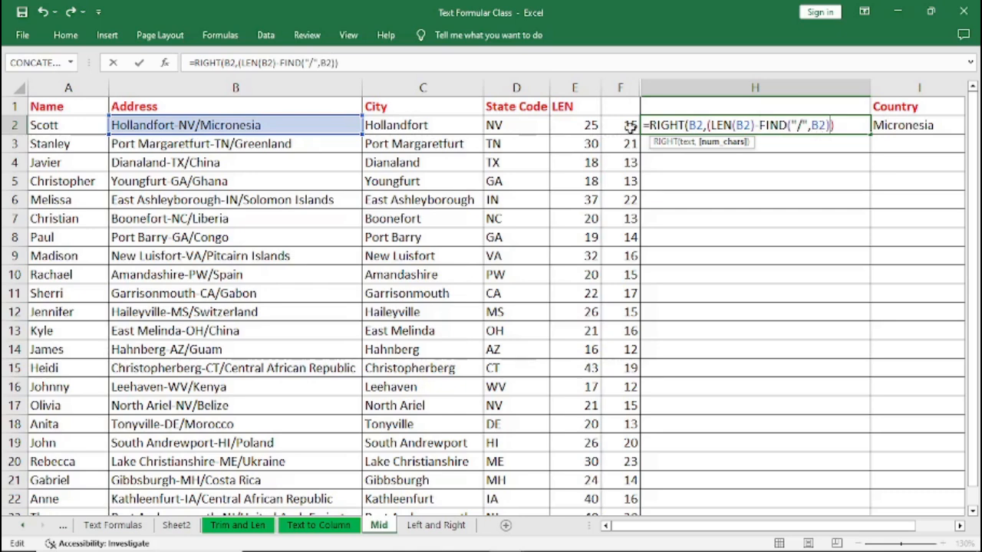
pyautogui.click(707, 125)
pyautogui.write('(')
pyautogui.write(')')
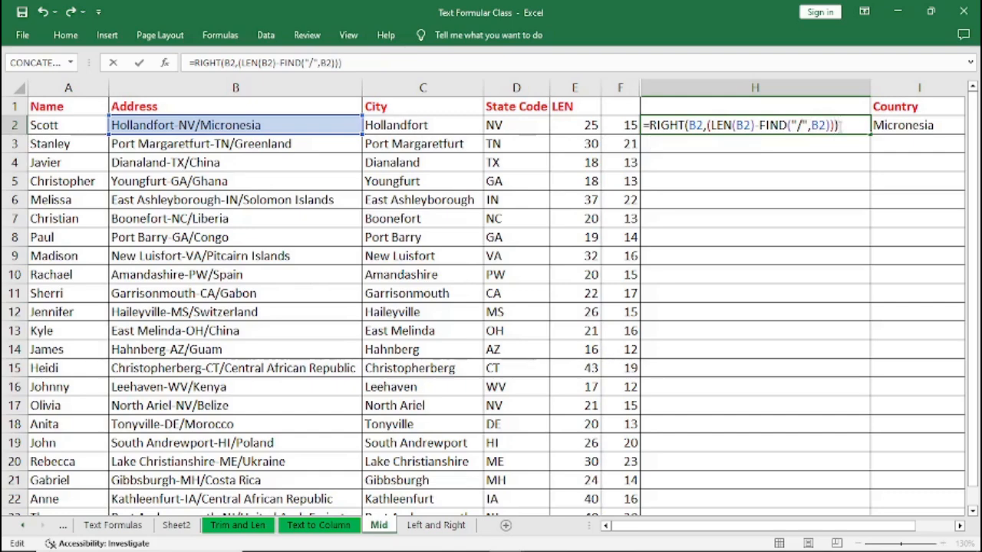
pyautogui.press('Return')
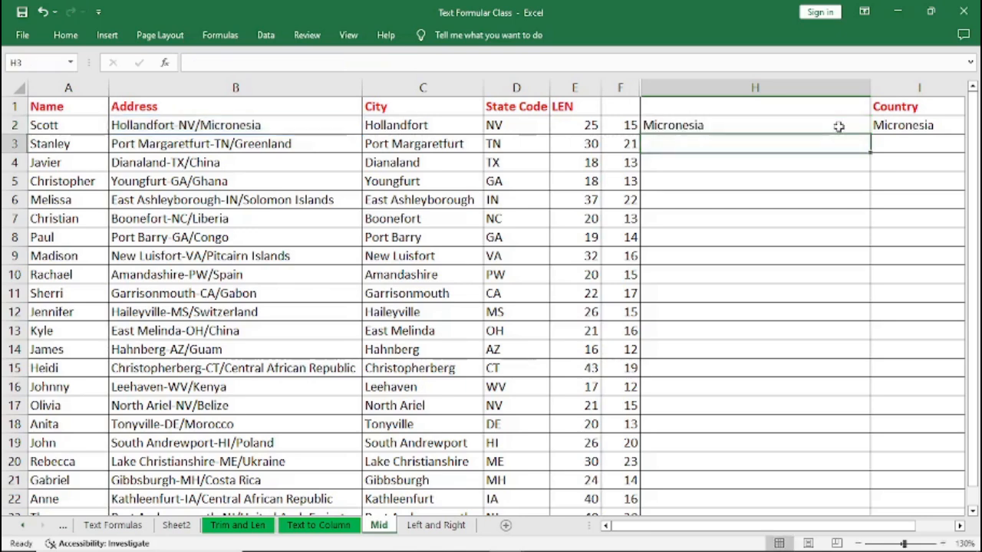
# Step: Fill H2's combined RIGHT formula down column H and check the formulas in H3 and H2
pyautogui.click(705, 125)
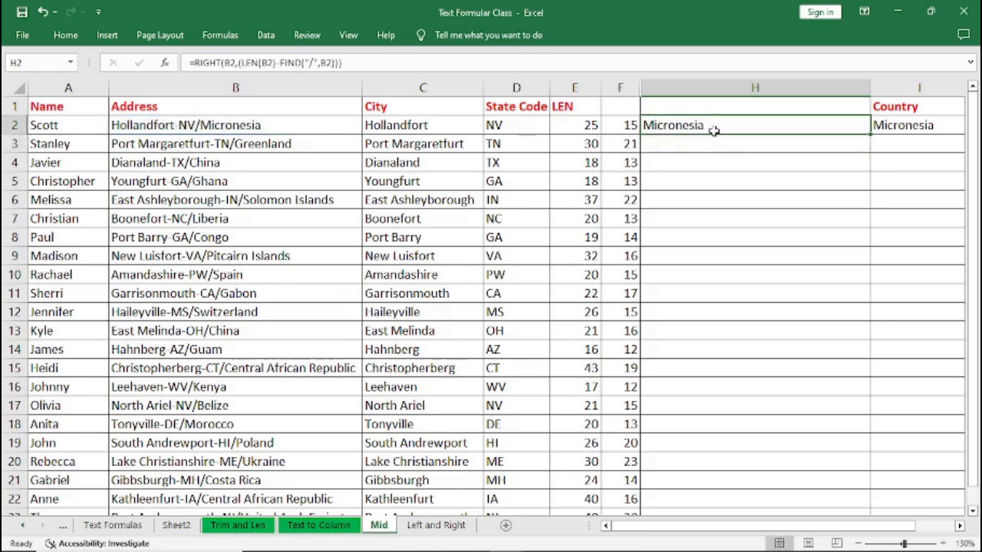
pyautogui.doubleClick(870, 132)
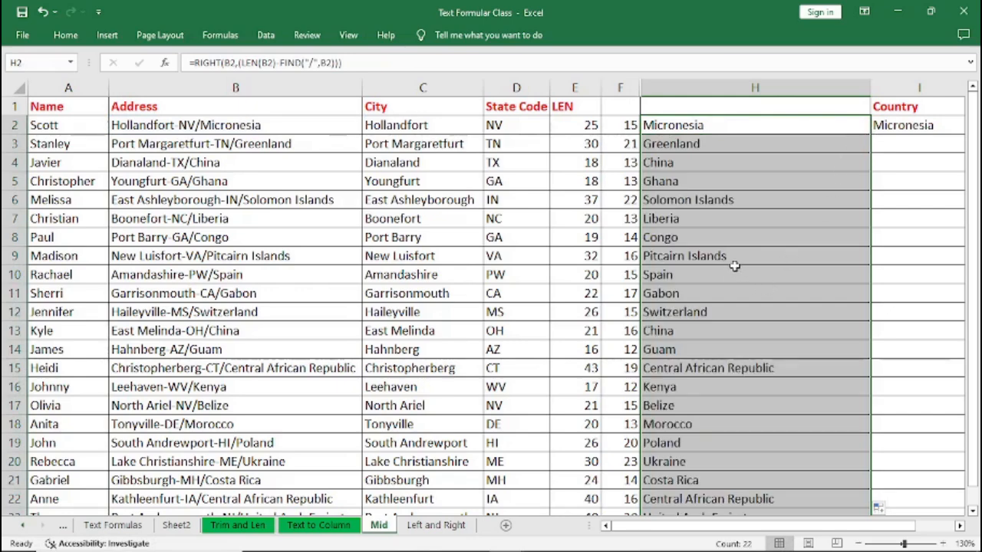
pyautogui.click(681, 143)
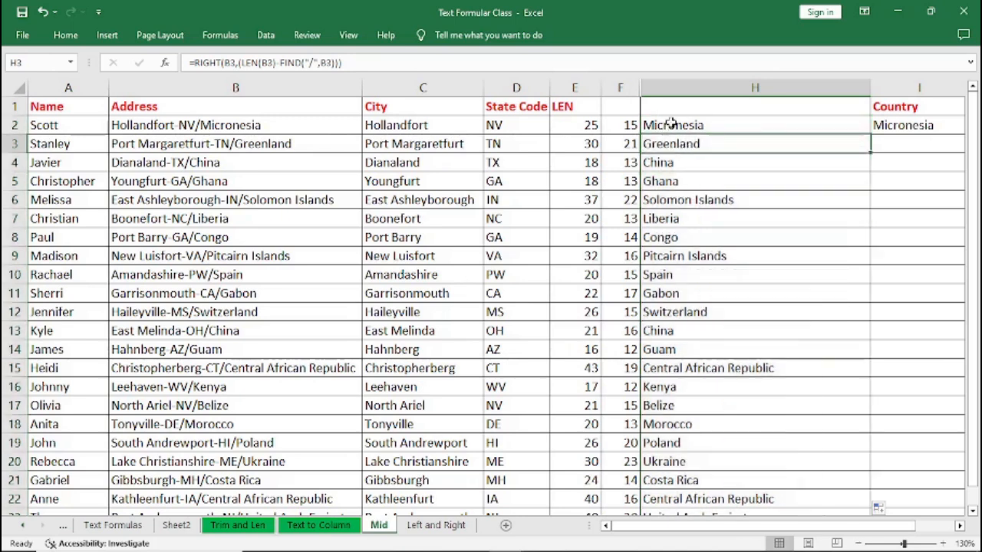
pyautogui.click(672, 126)
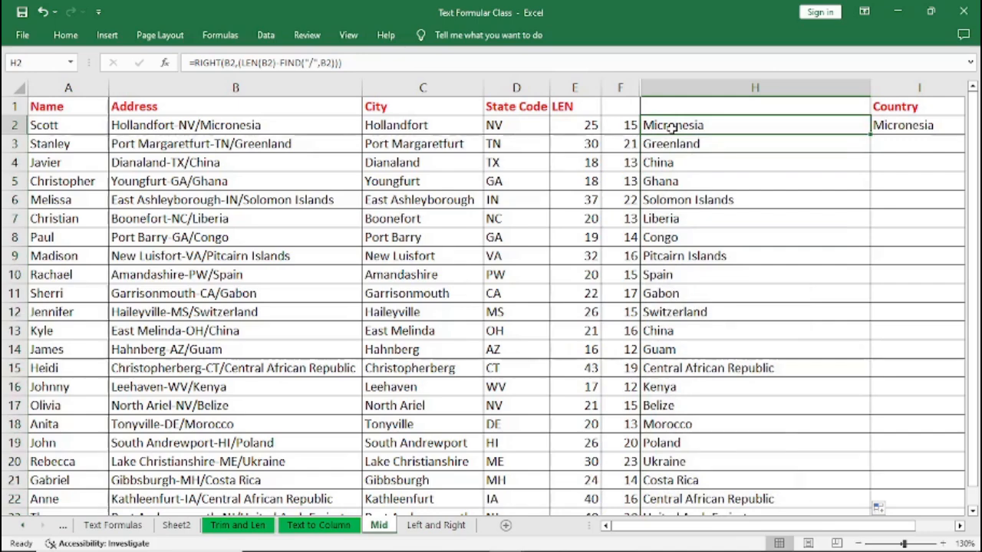